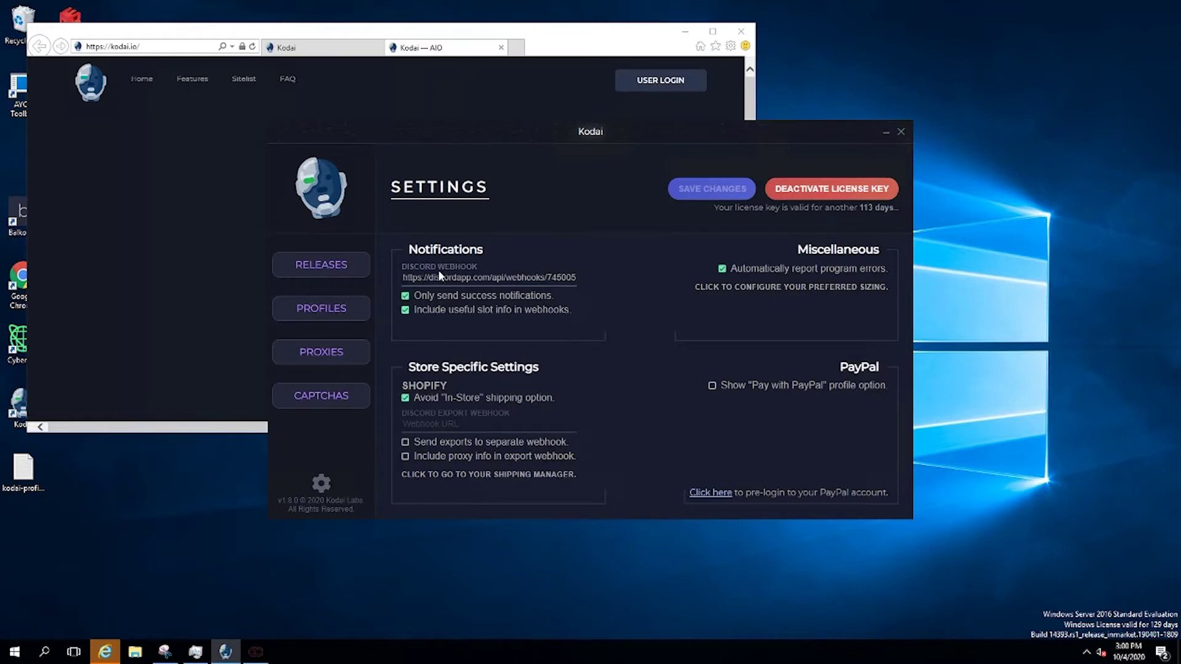
Toggle success-only notifications off and back on, and review preferred sizing without changes
click(421, 299)
click(405, 297)
click(833, 287)
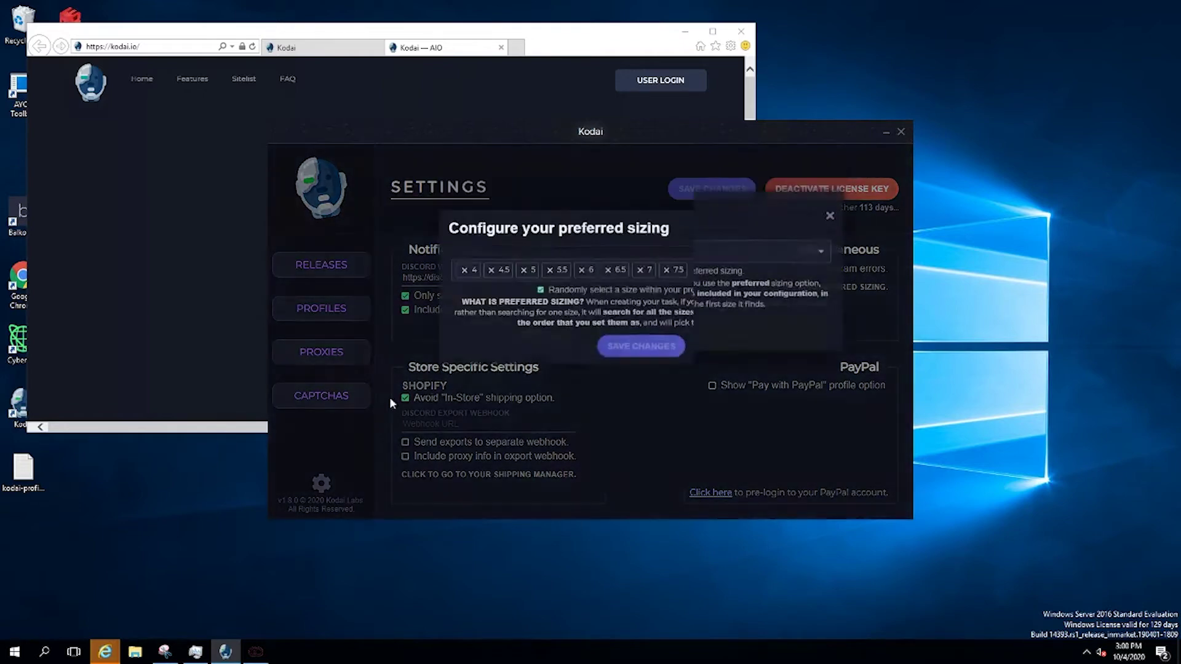
click(824, 312)
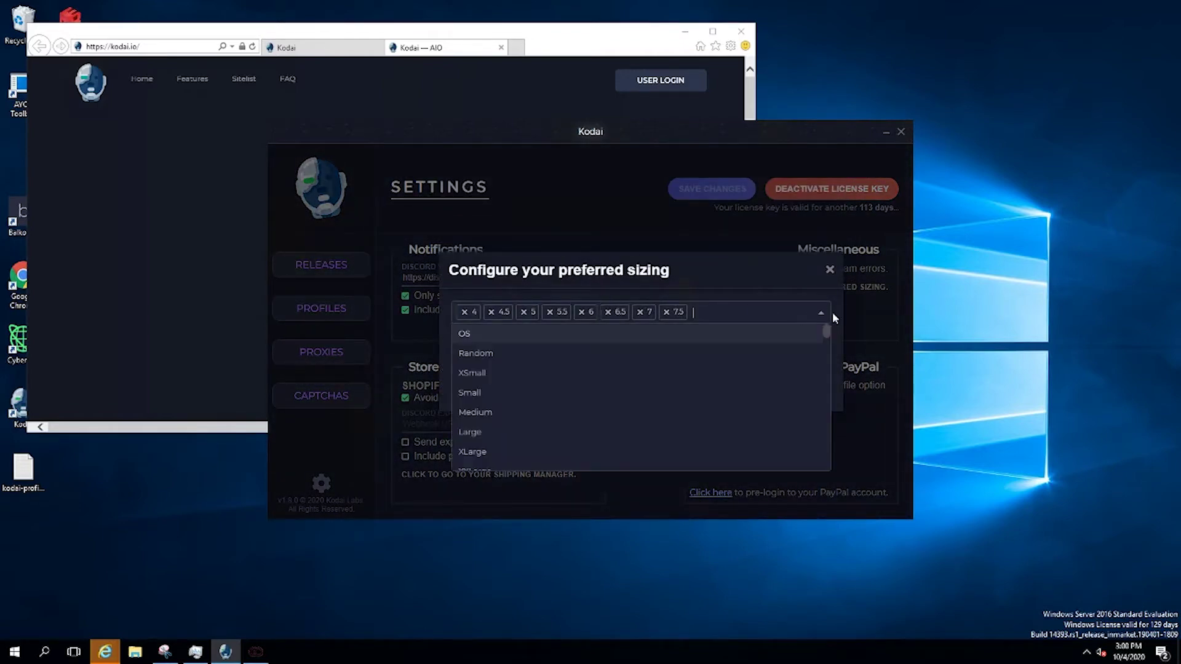
click(818, 314)
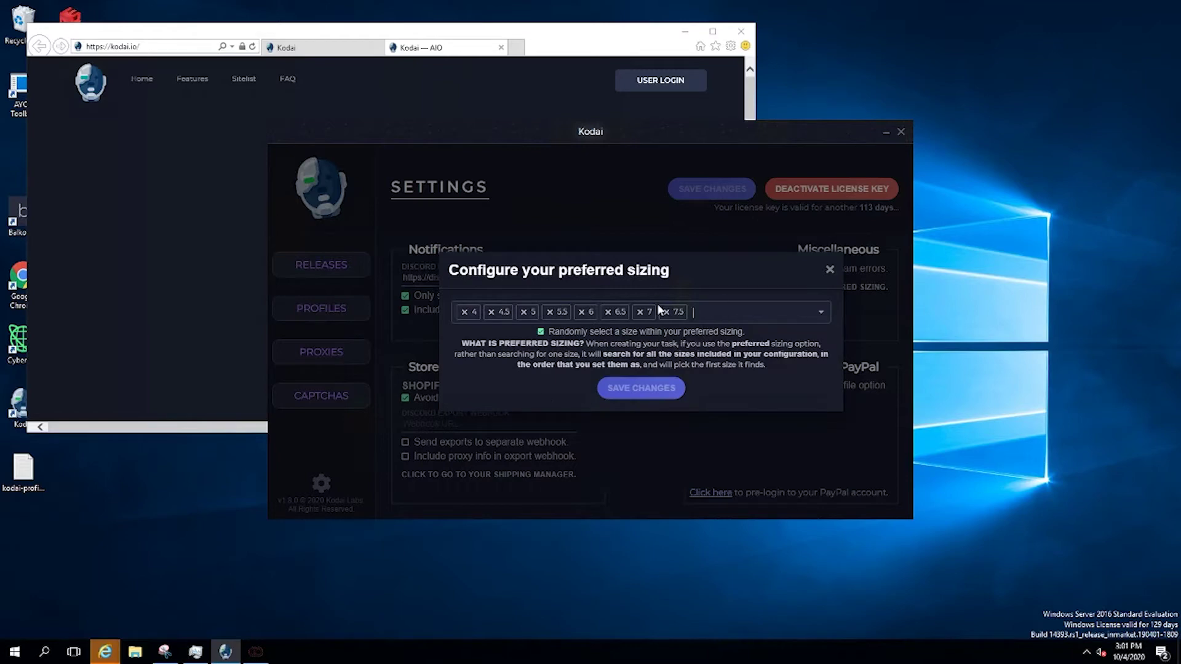
click(830, 269)
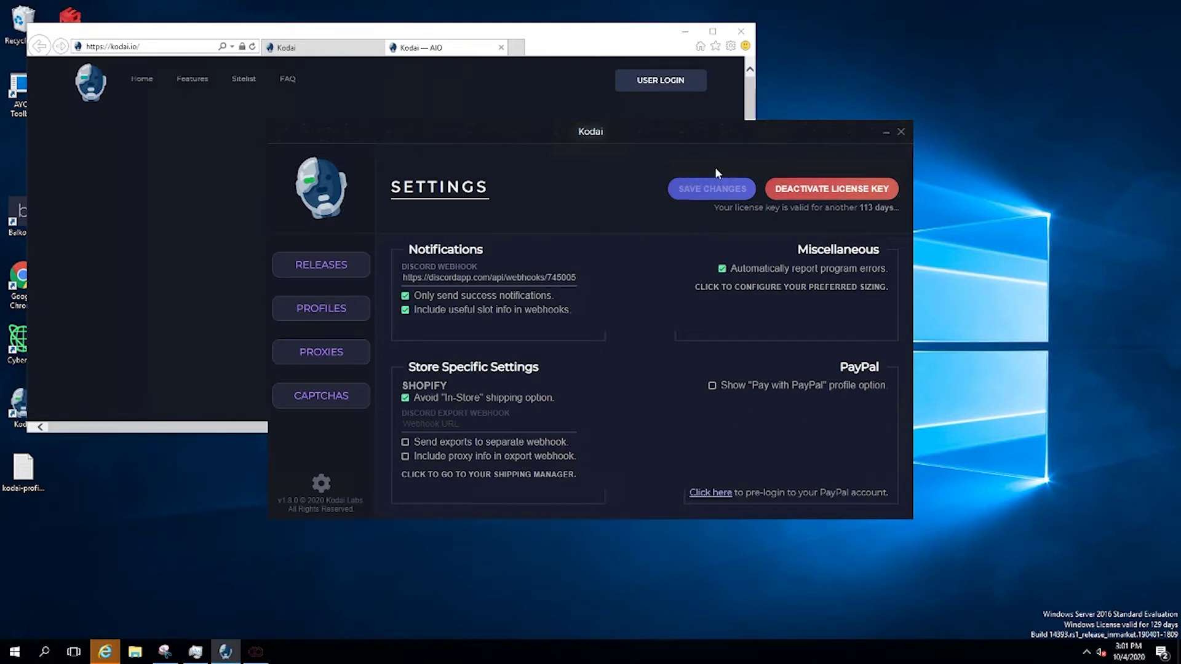
On the Captchas page, create a captcha account named 'lo' without a proxy
click(340, 404)
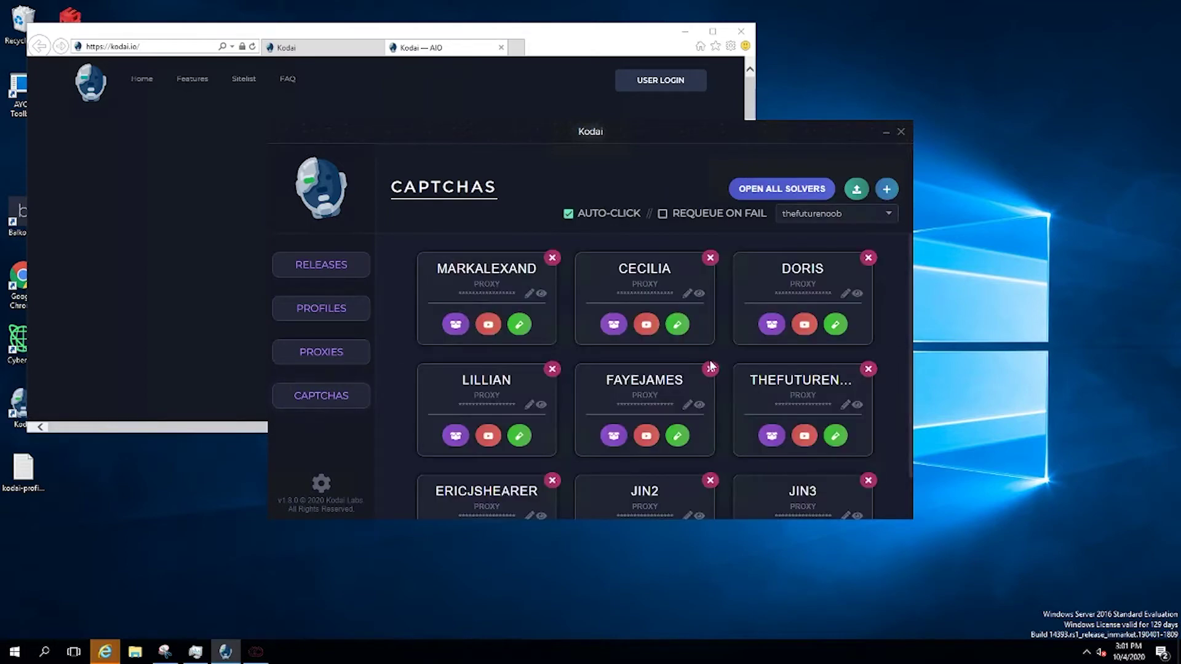
scroll(711, 357, down, 1)
scroll(710, 356, up, 1)
scroll(537, 346, down, 1)
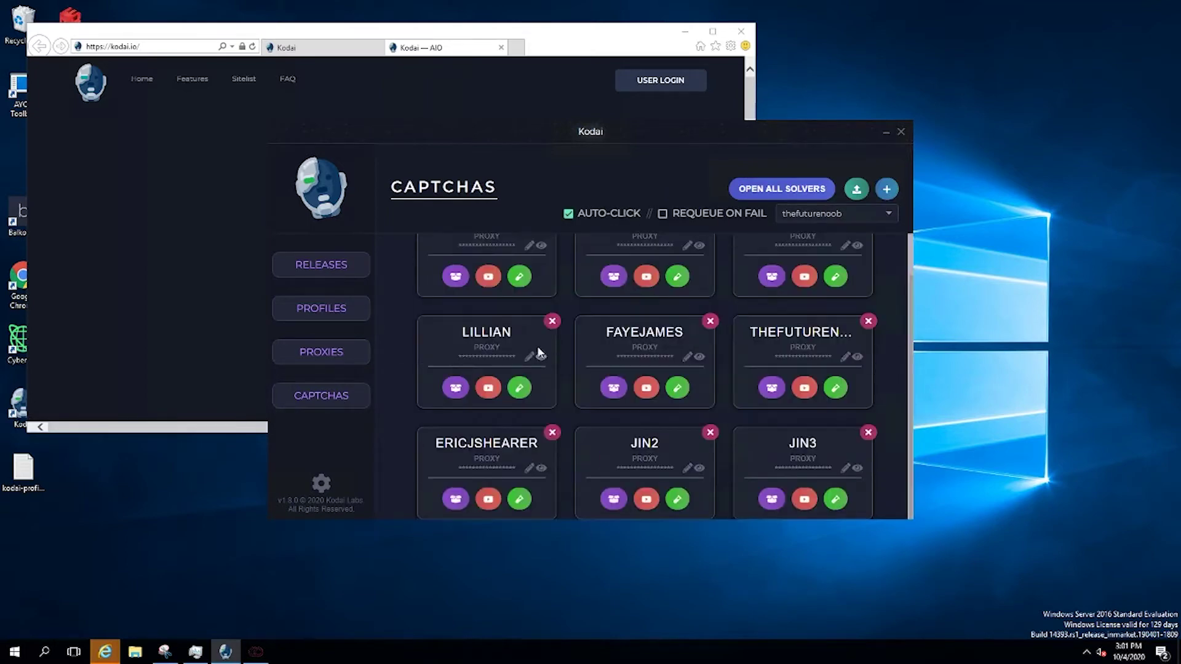
scroll(504, 363, up, 1)
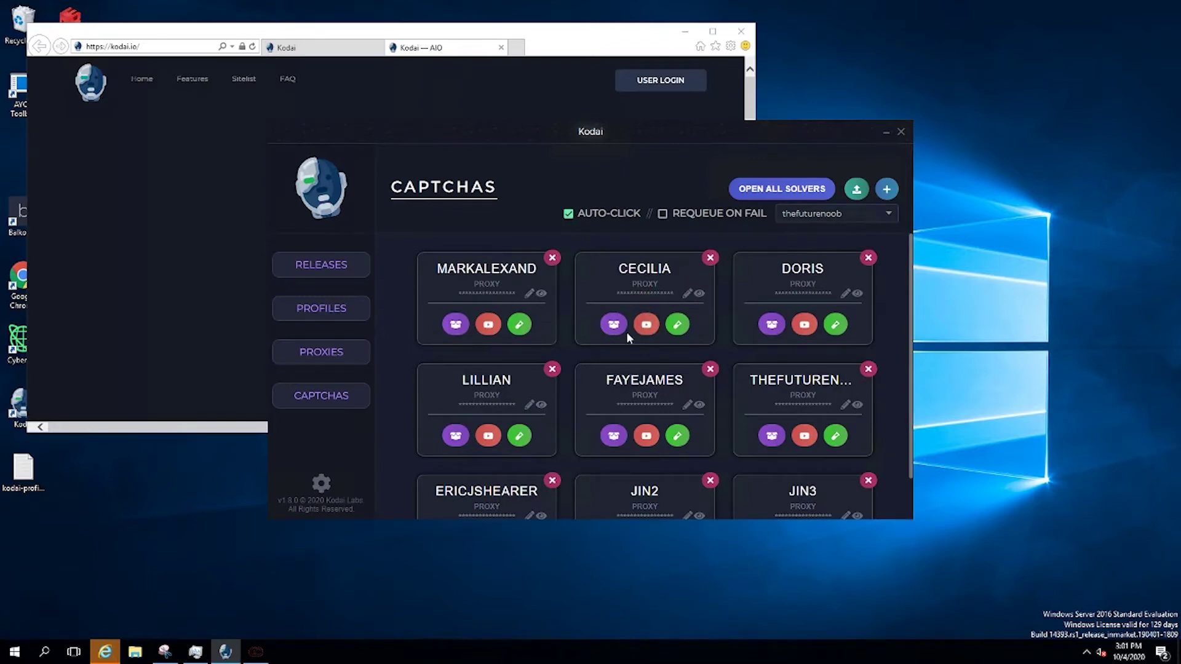
click(888, 192)
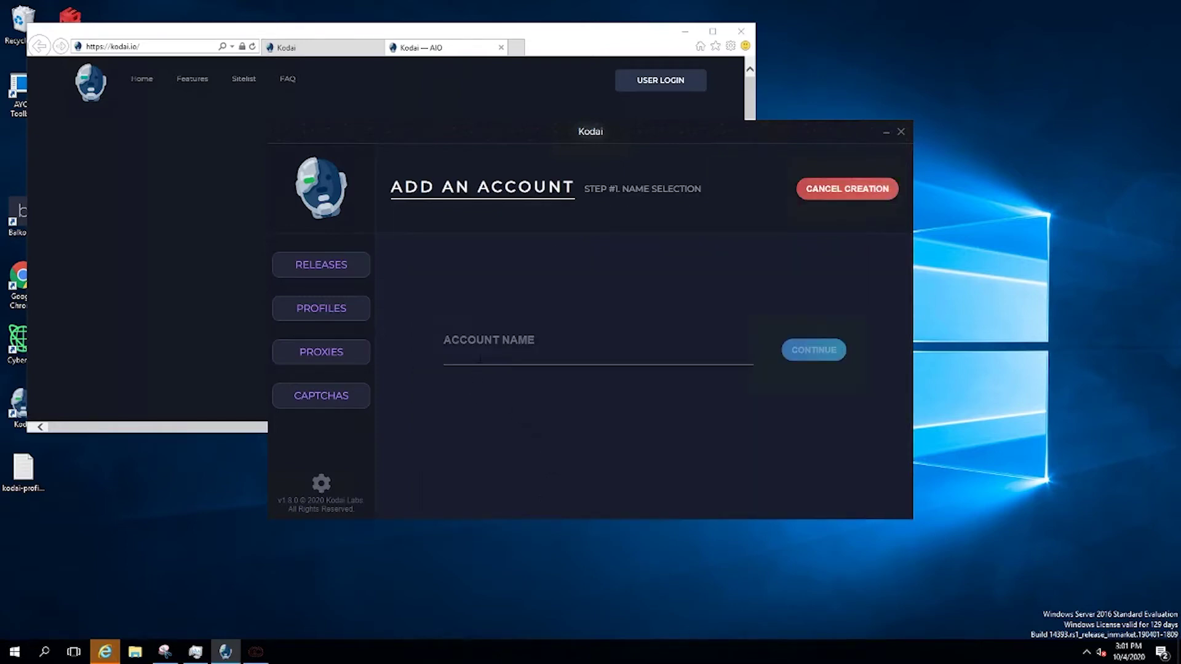
text(lolol)
click(813, 350)
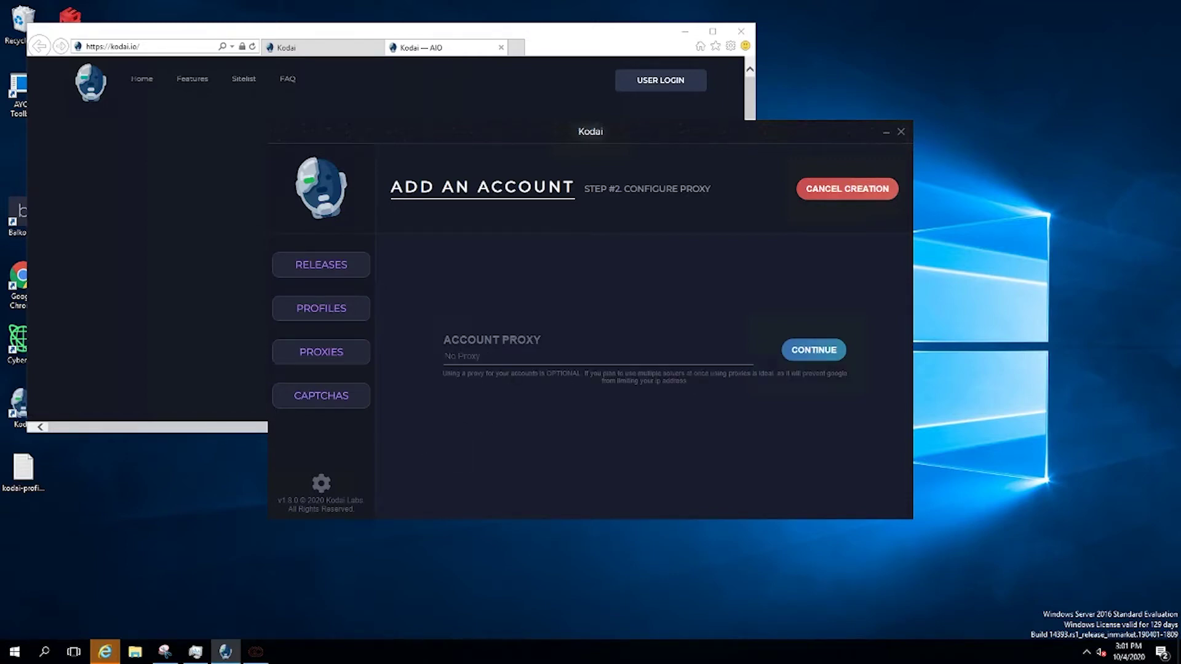
click(791, 360)
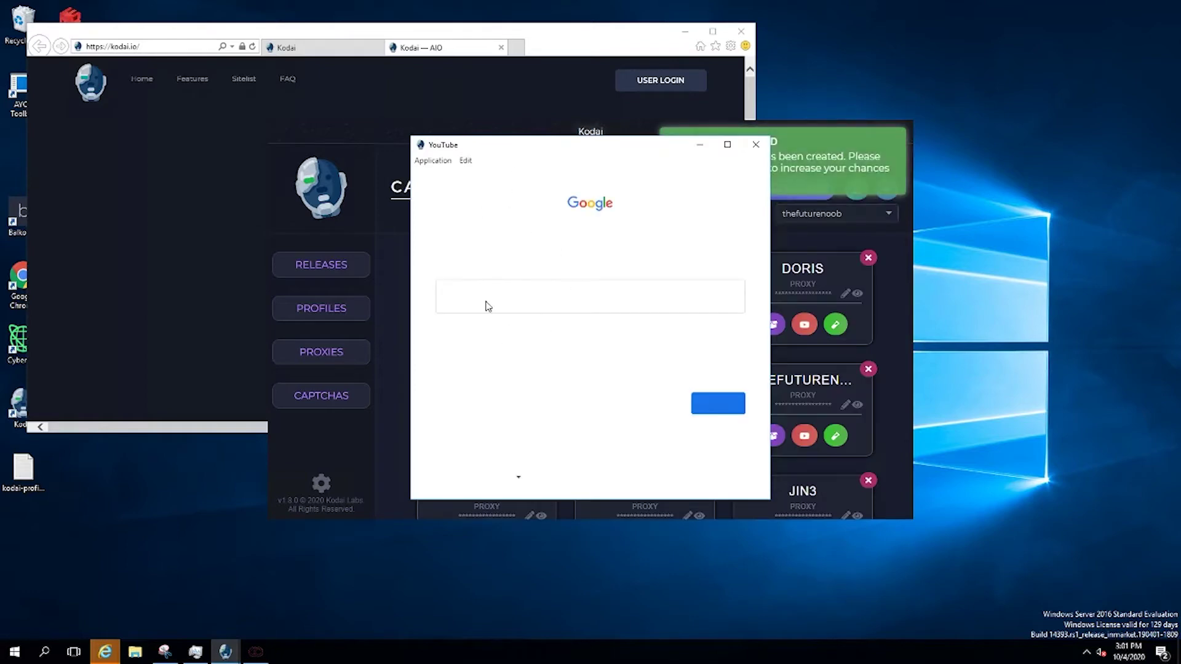
Close the Google sign-in window, delete the new account, and rating-test the jin3 solver
click(755, 144)
scroll(748, 397, down, 3)
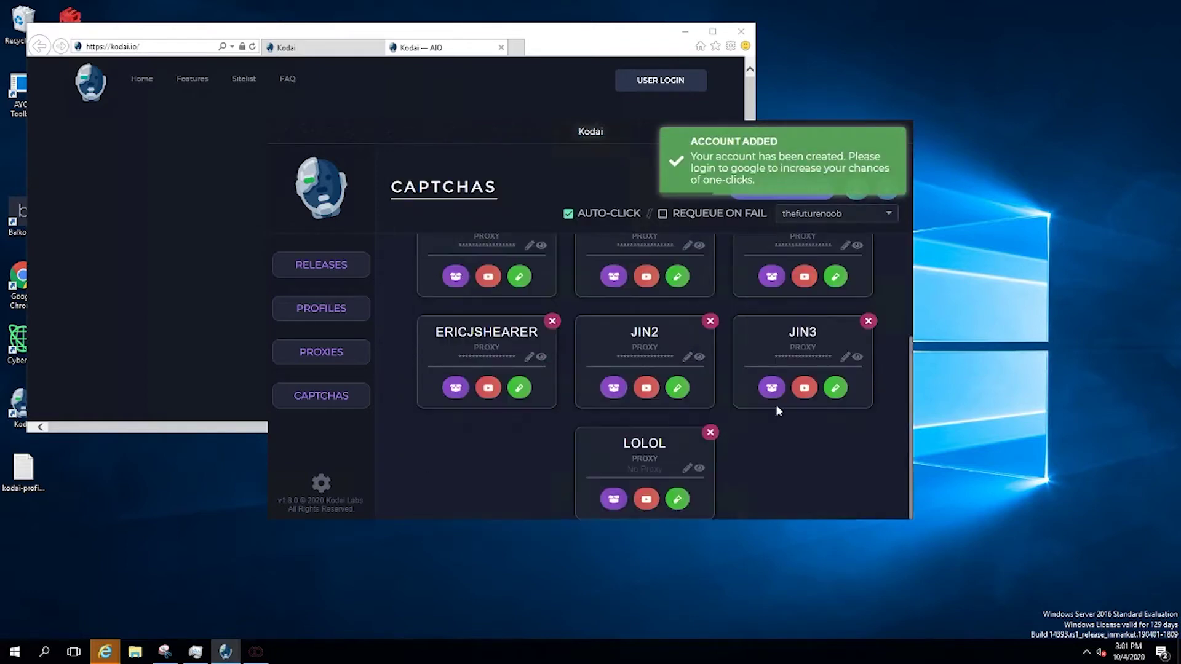
click(710, 432)
click(835, 499)
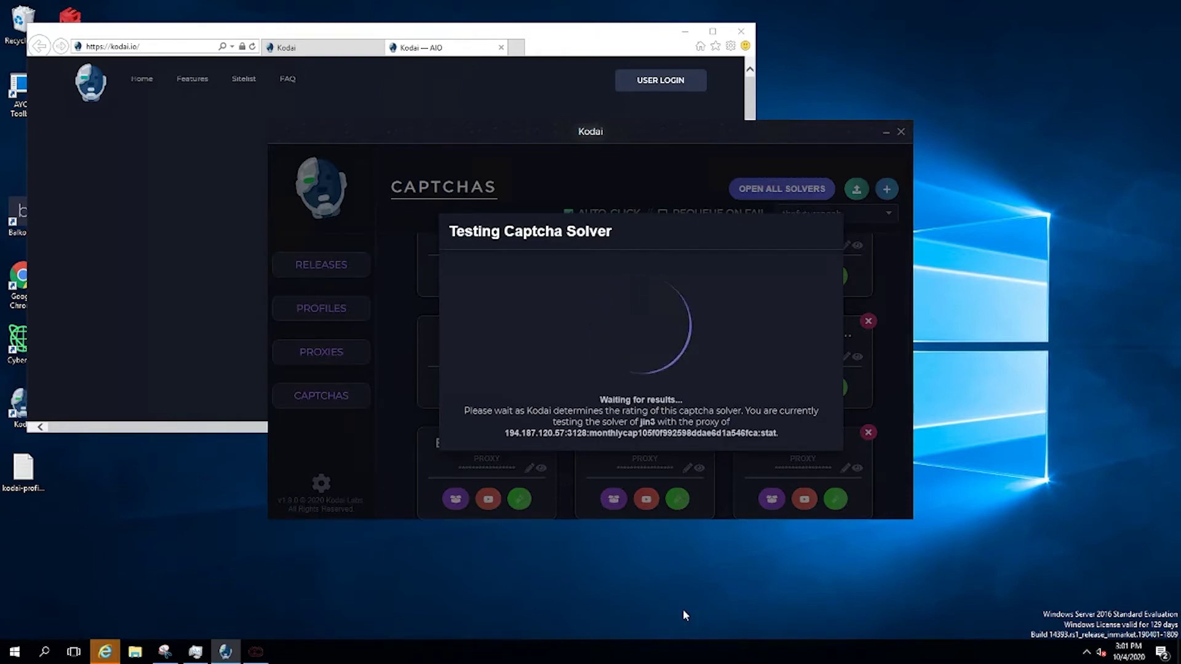
Close Internet Explorer with all its tabs and dismiss the jin3 solver's perfect-shape test result
click(741, 31)
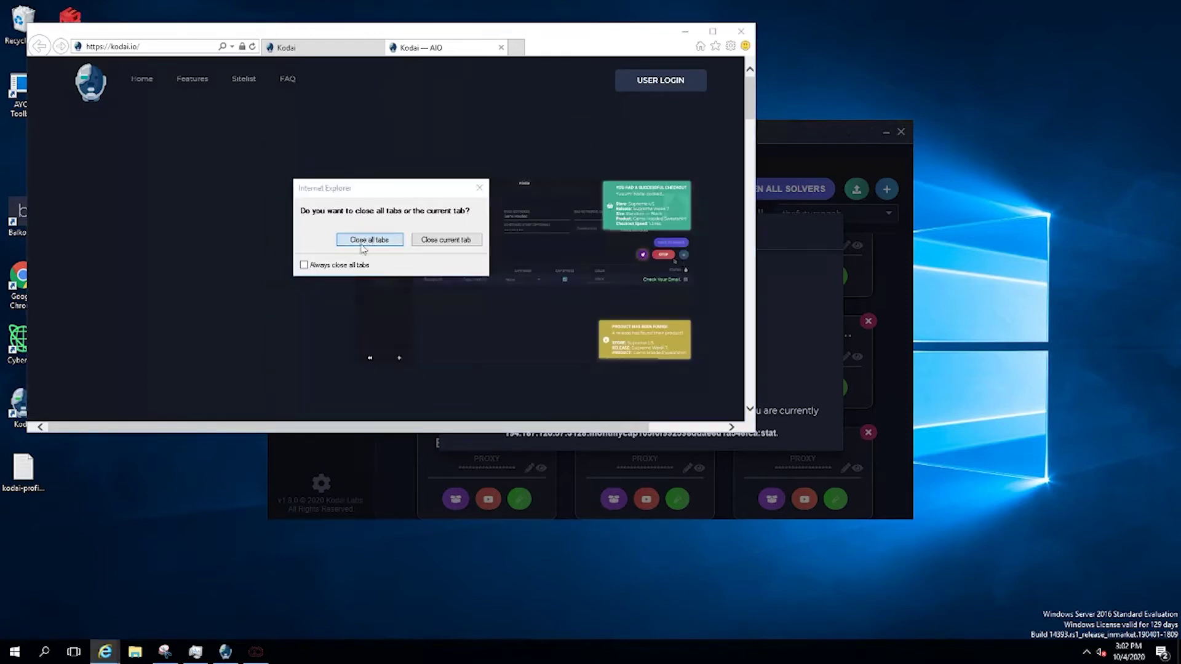
click(356, 241)
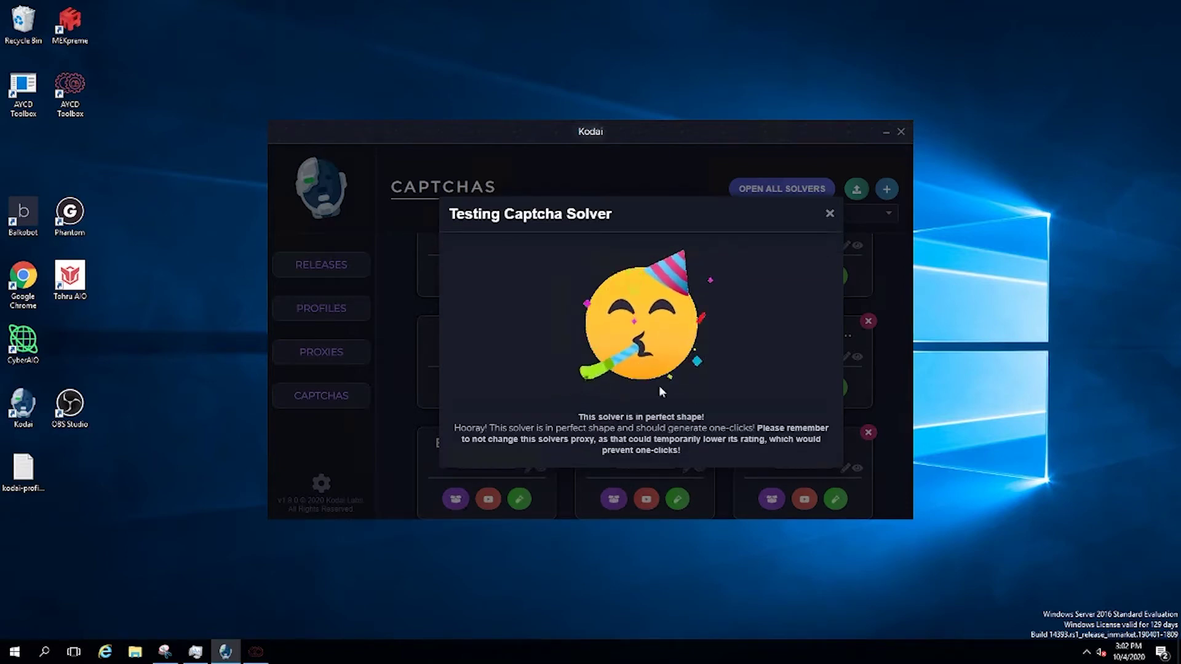
click(830, 213)
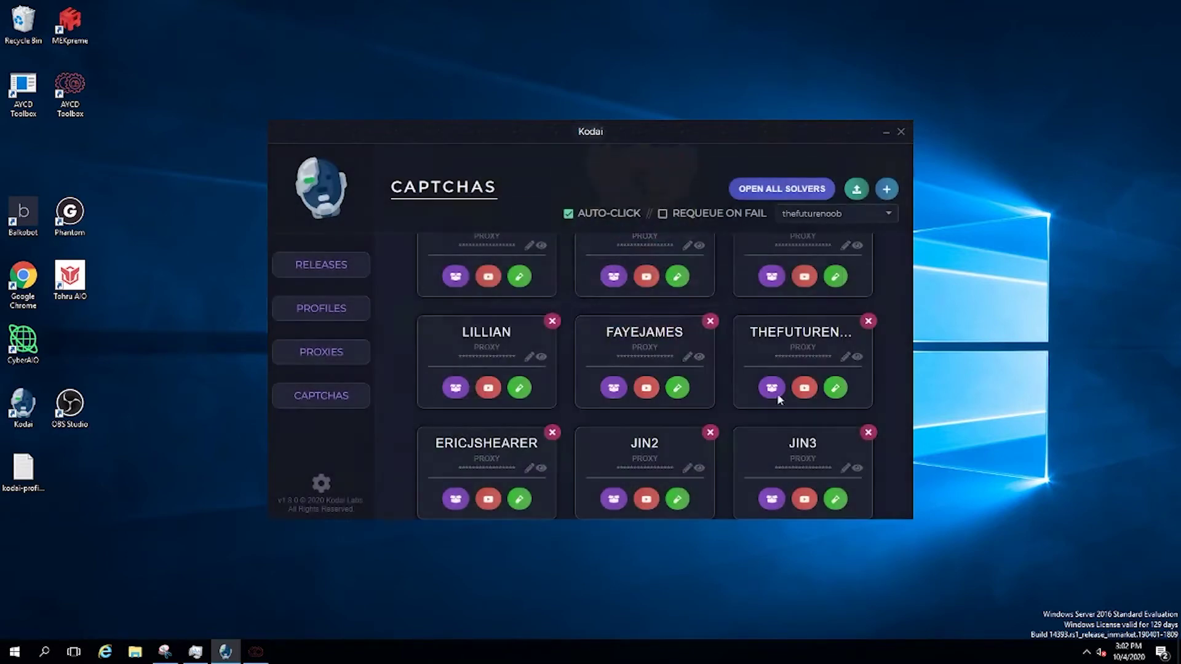
Save a localhost proxy list named 'fs resi' on the Proxies page
click(311, 353)
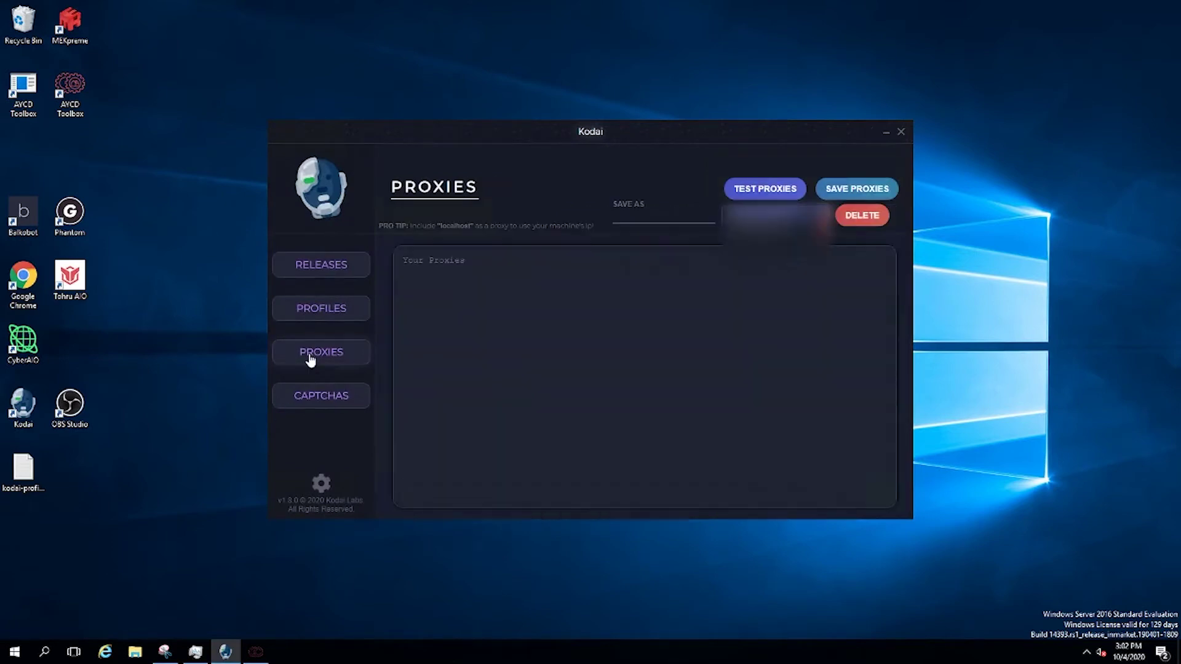
click(779, 224)
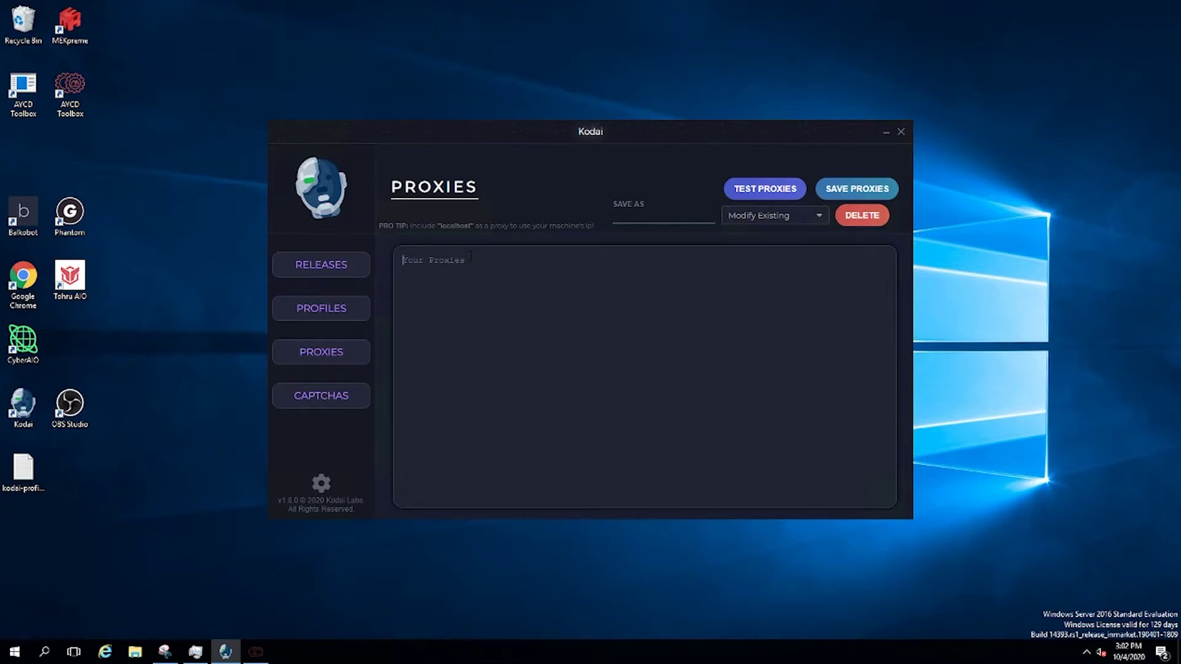
text(localhost)
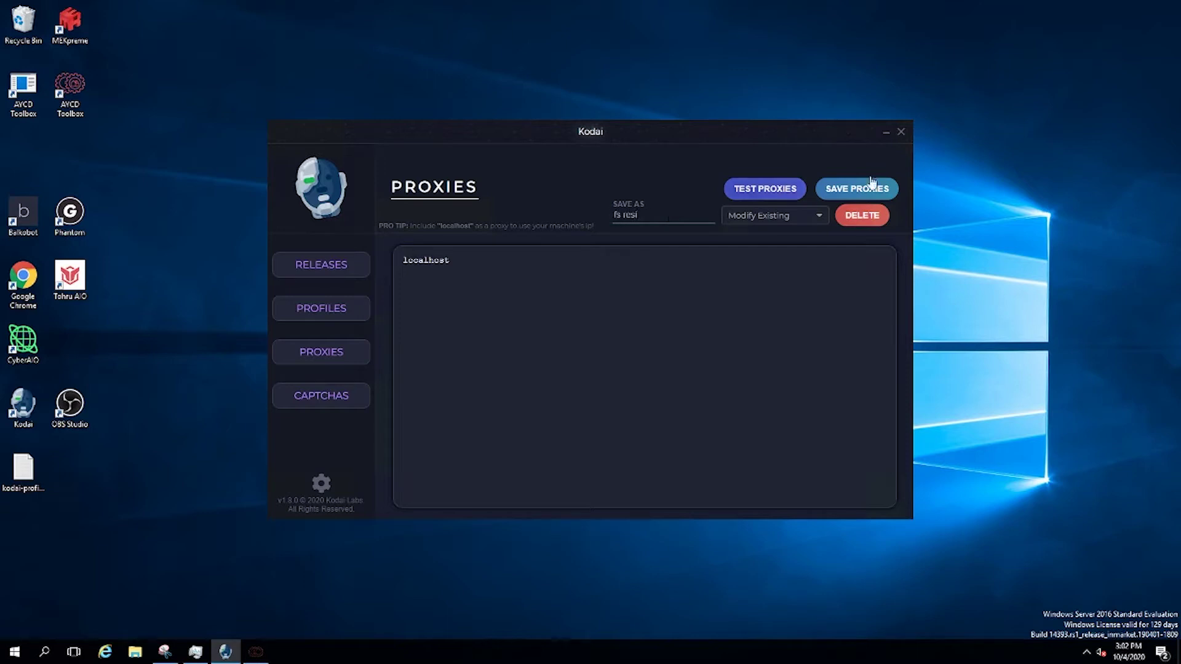
click(857, 188)
Load and delete the 'fs resi' proxy list, then clear the Save As name field
click(752, 217)
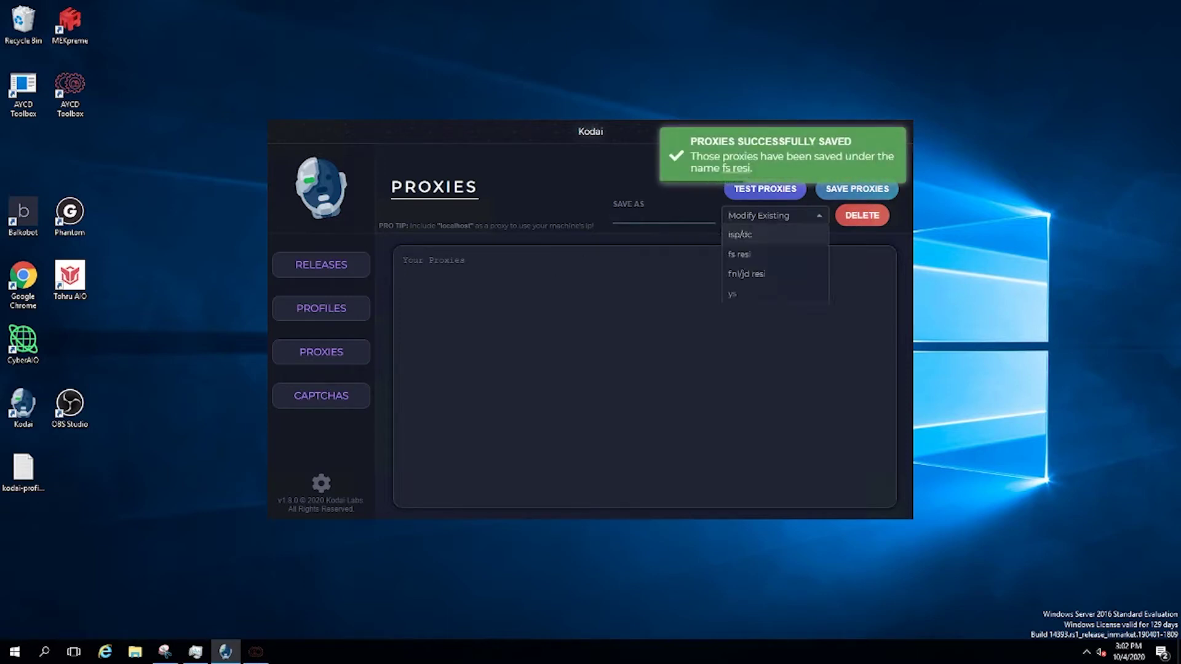
click(741, 263)
click(862, 216)
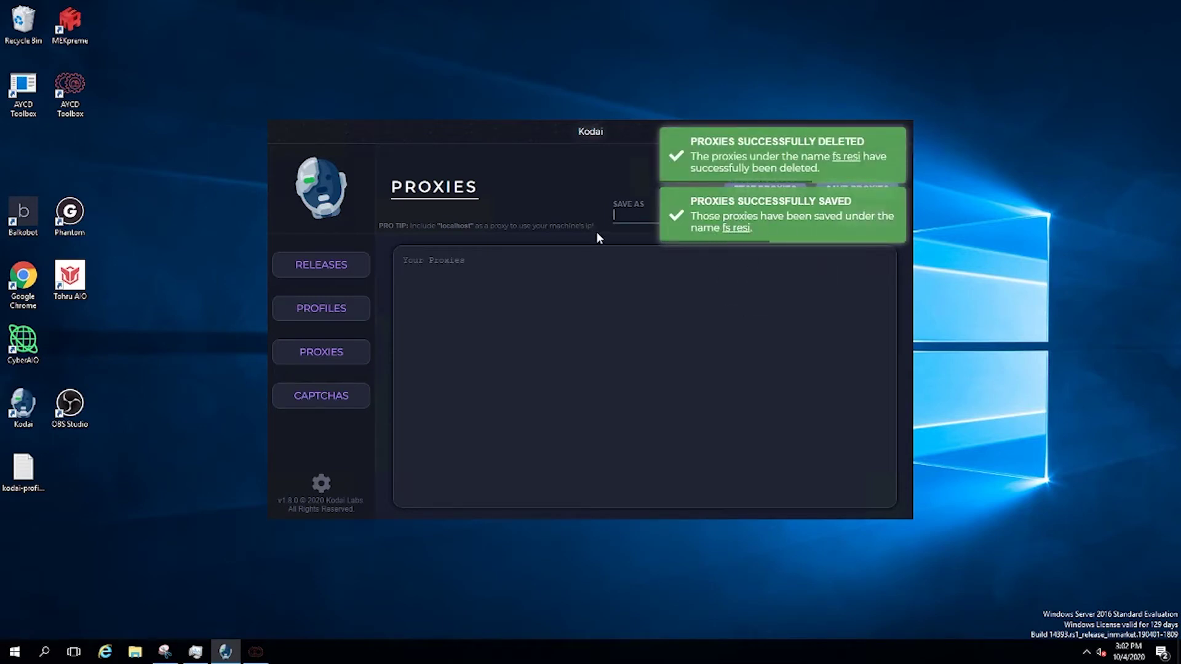
text(fs reis)
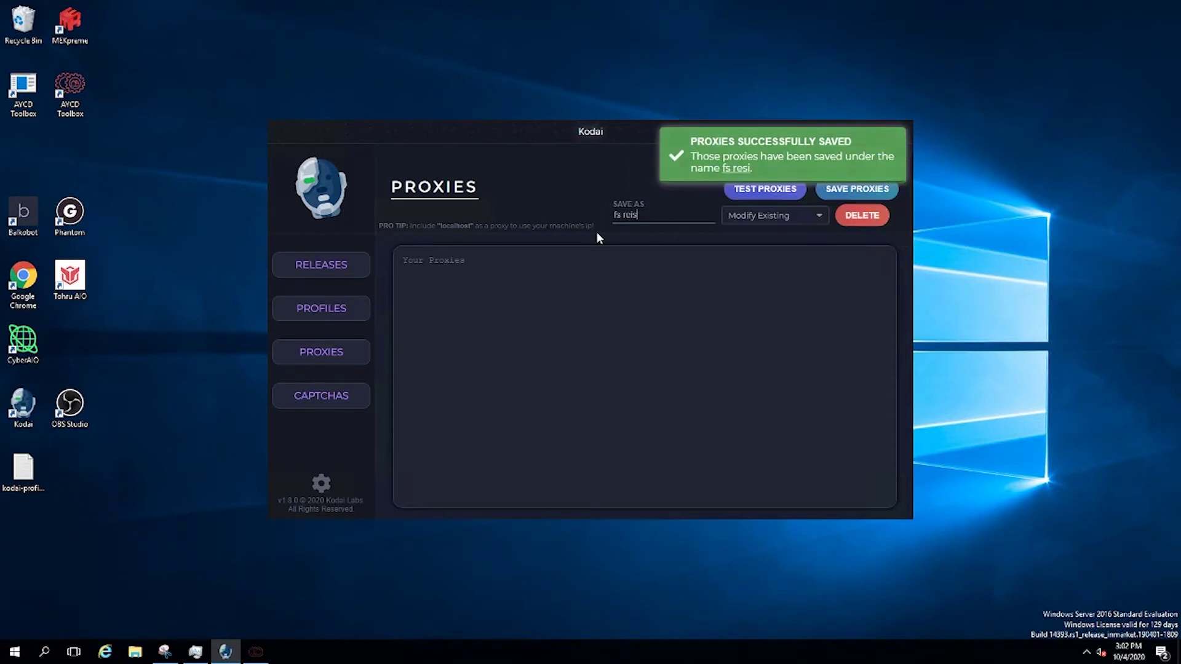
key(ctrl+a)
key(BackSpace)
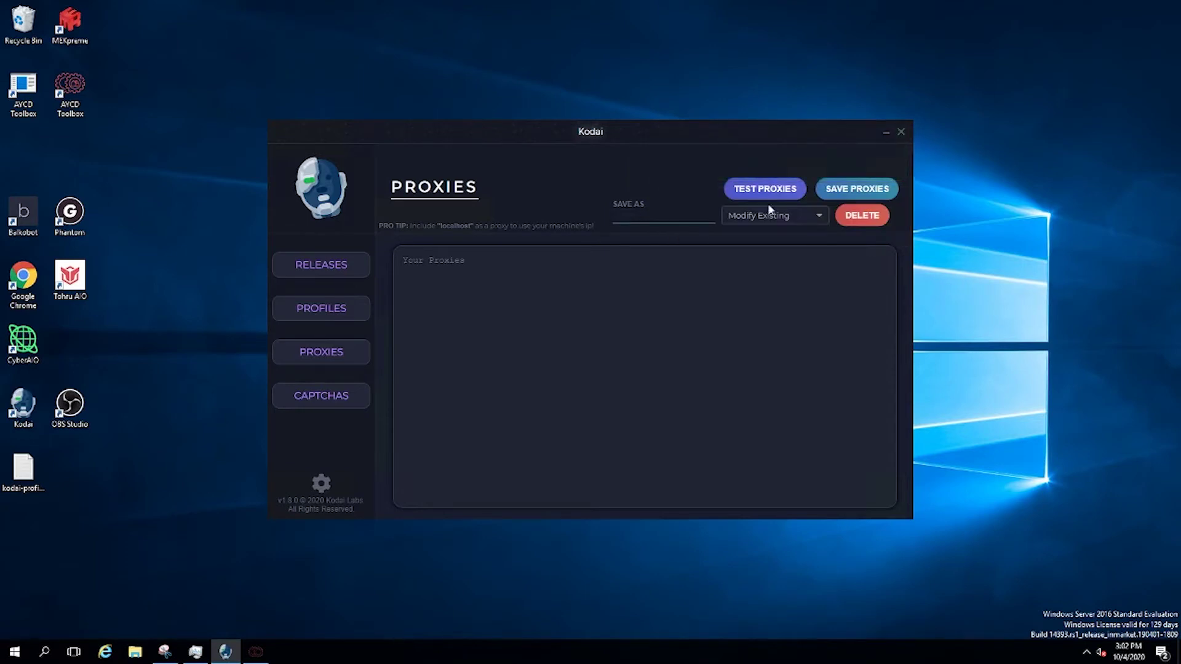
click(765, 189)
Test the isp/dc proxy list against the Footlocker EU store
click(717, 293)
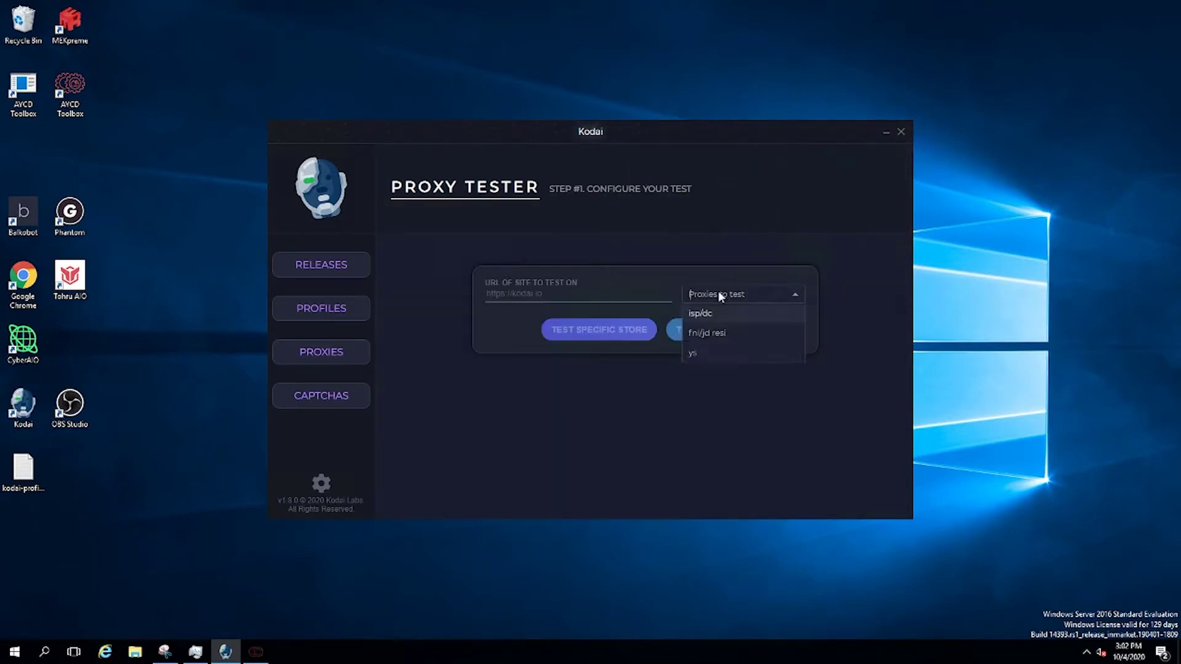
click(714, 317)
click(696, 338)
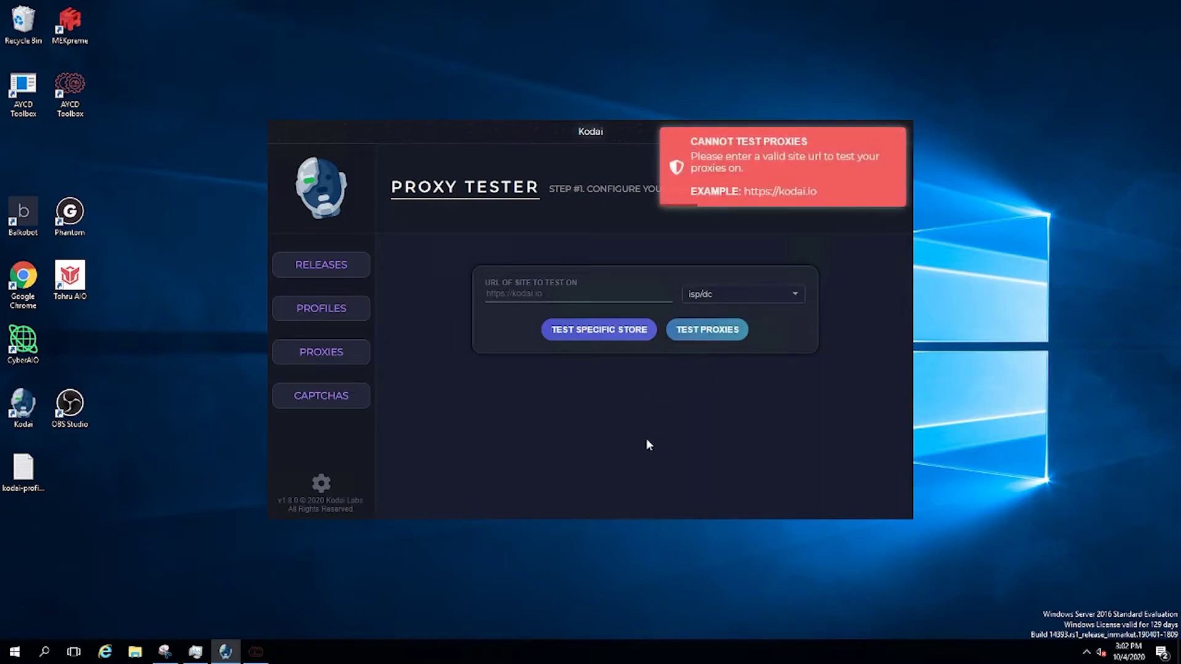
click(595, 332)
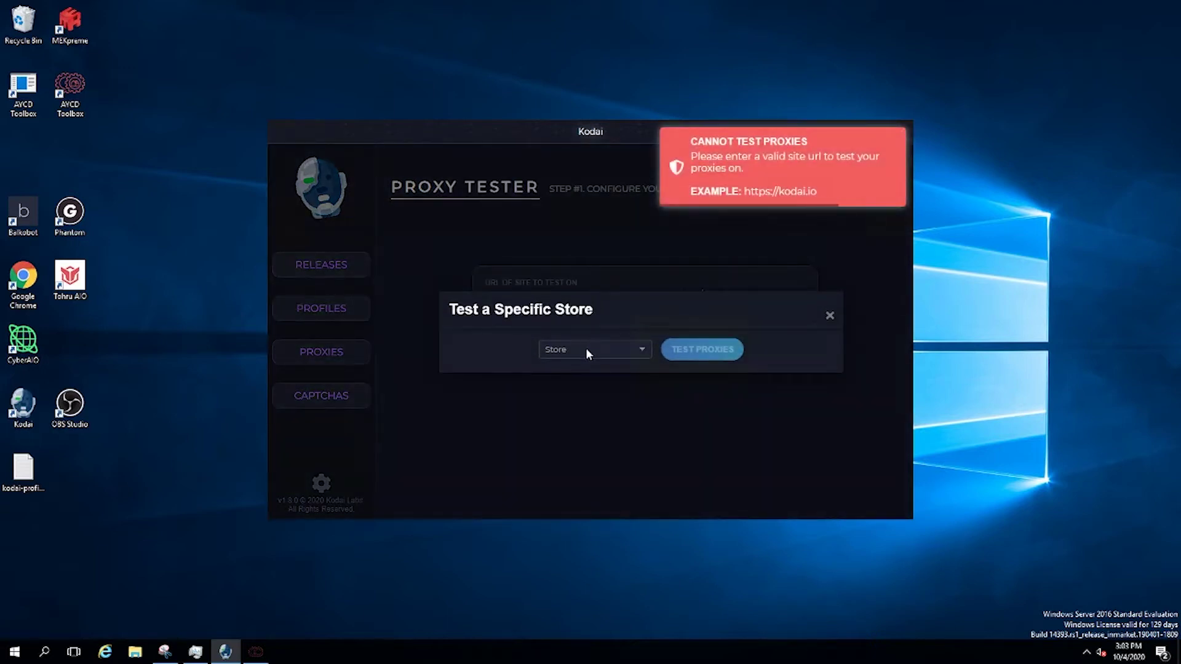
click(585, 348)
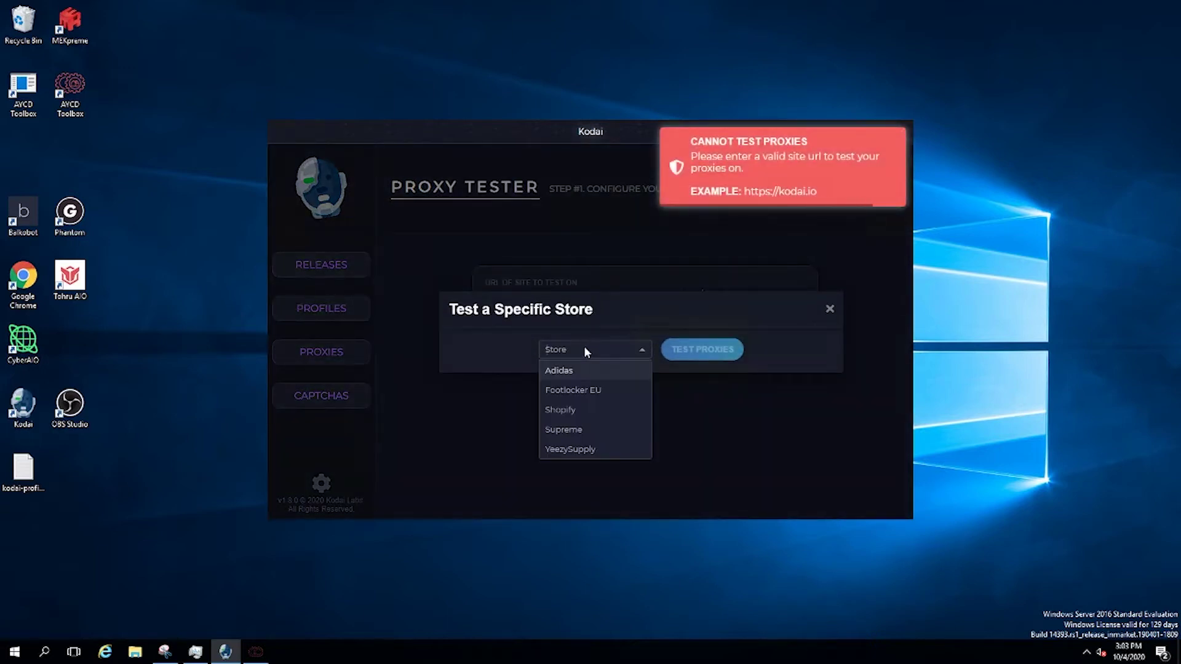
click(577, 394)
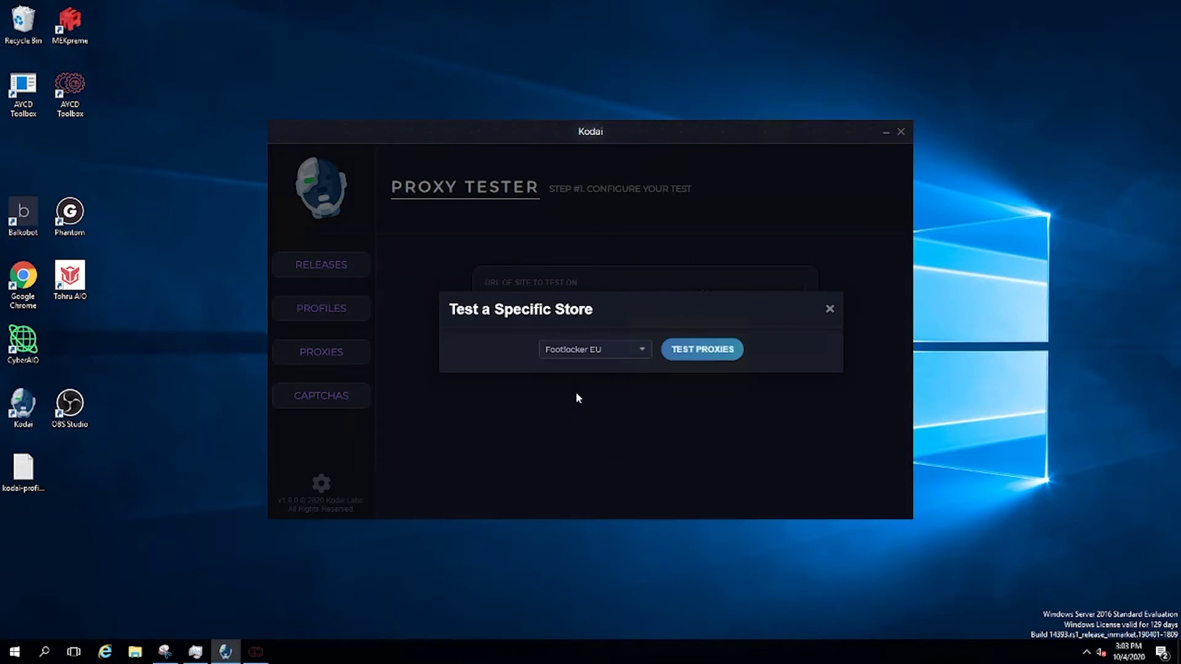
click(719, 349)
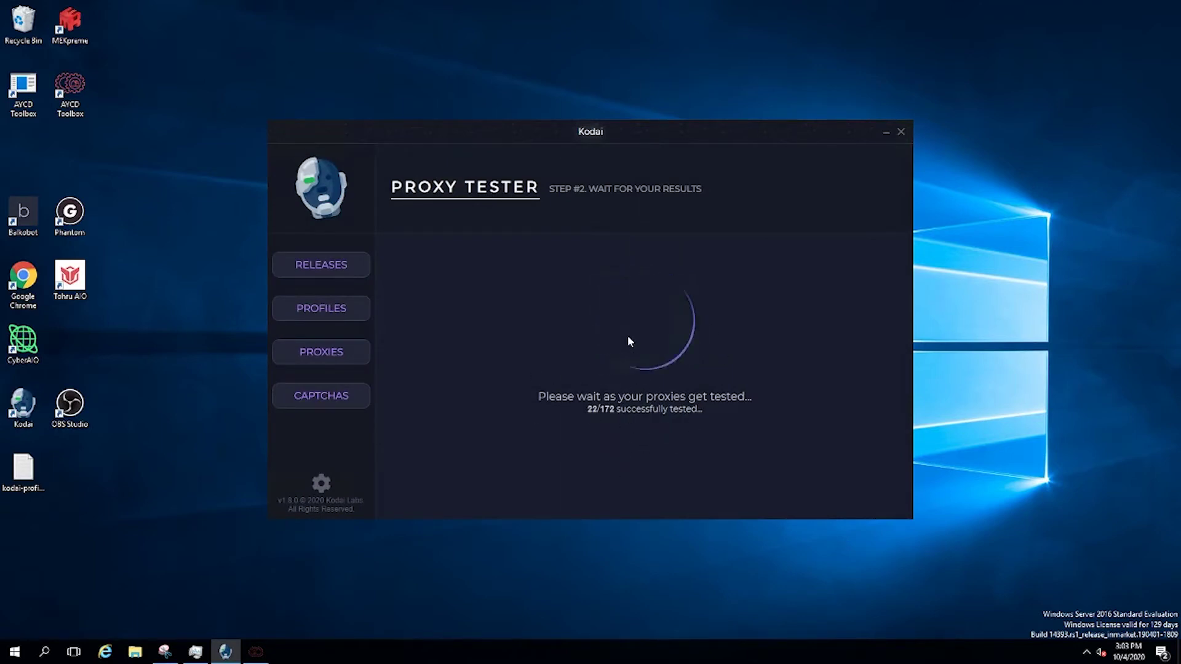
Begin a new profile named 'lolol' with United States as its region
click(315, 308)
scroll(891, 369, down, 15)
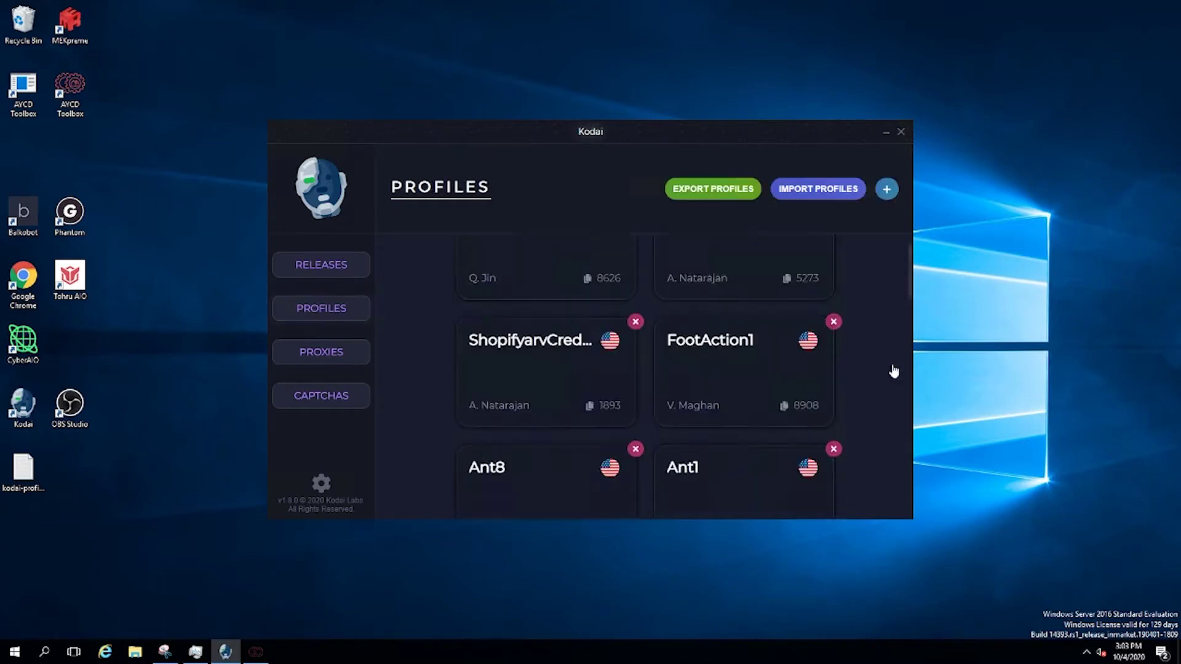
scroll(618, 327, up, 15)
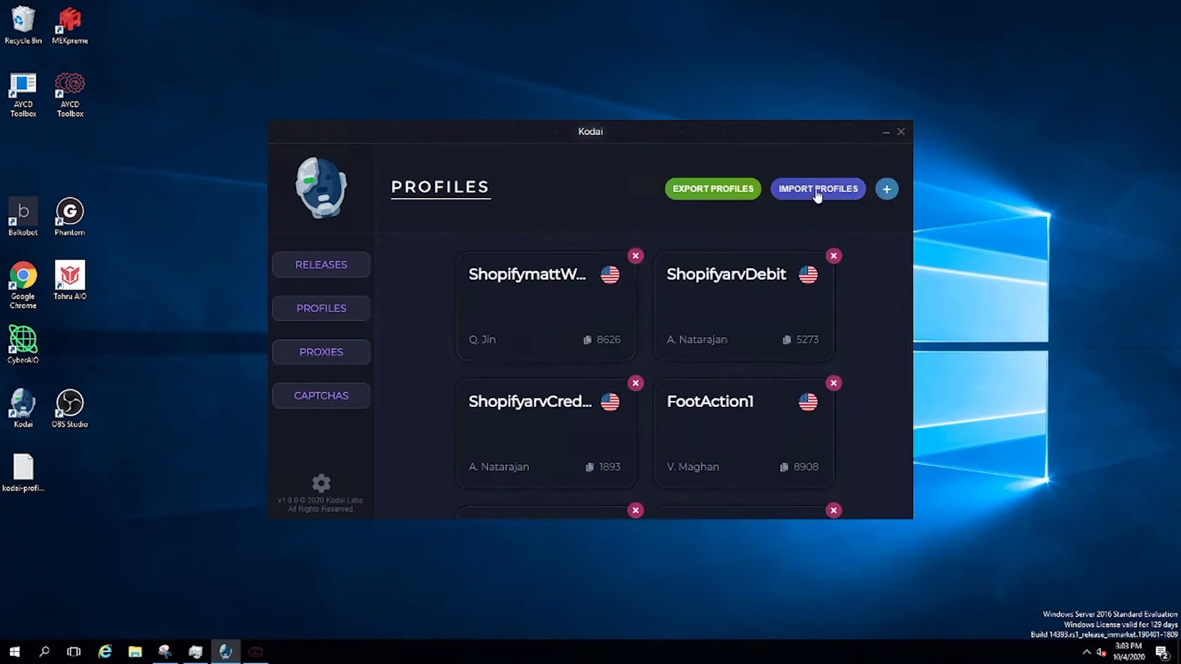
click(886, 193)
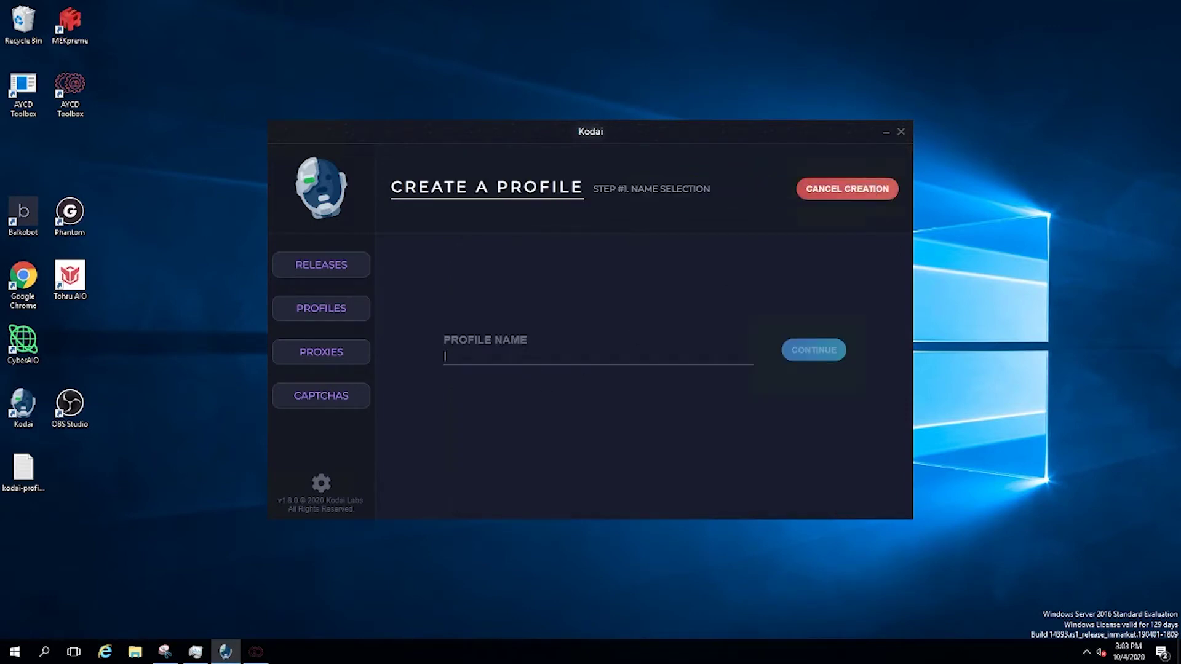
text(lolol)
click(814, 350)
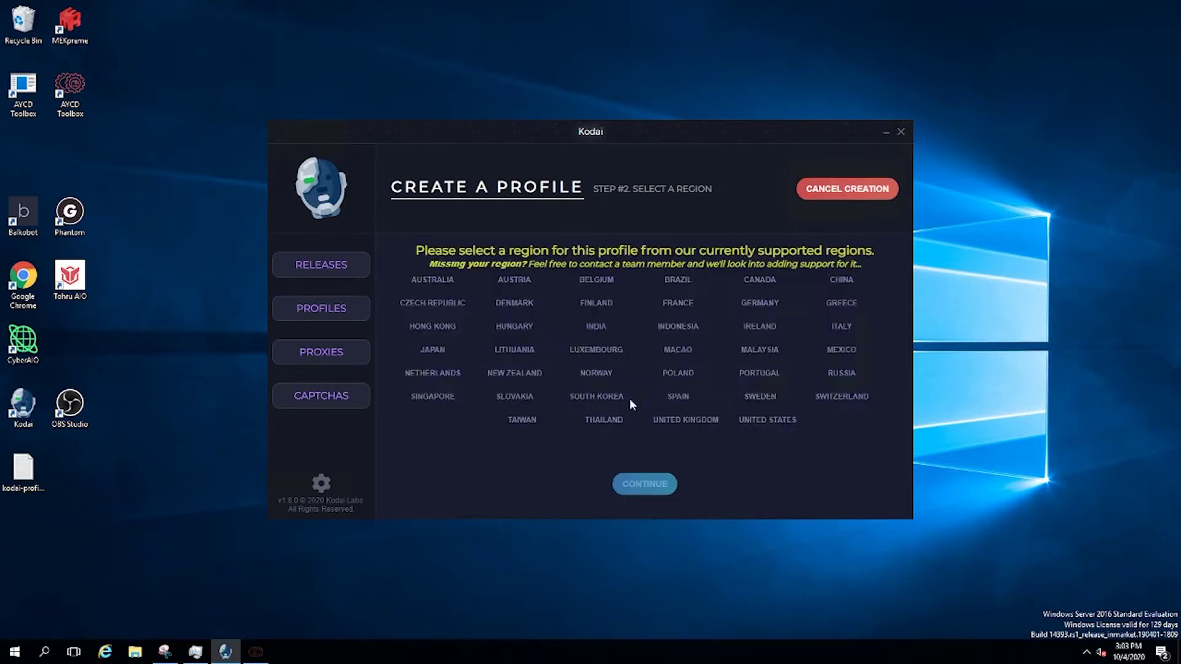
scroll(522, 345, down, 5)
click(765, 424)
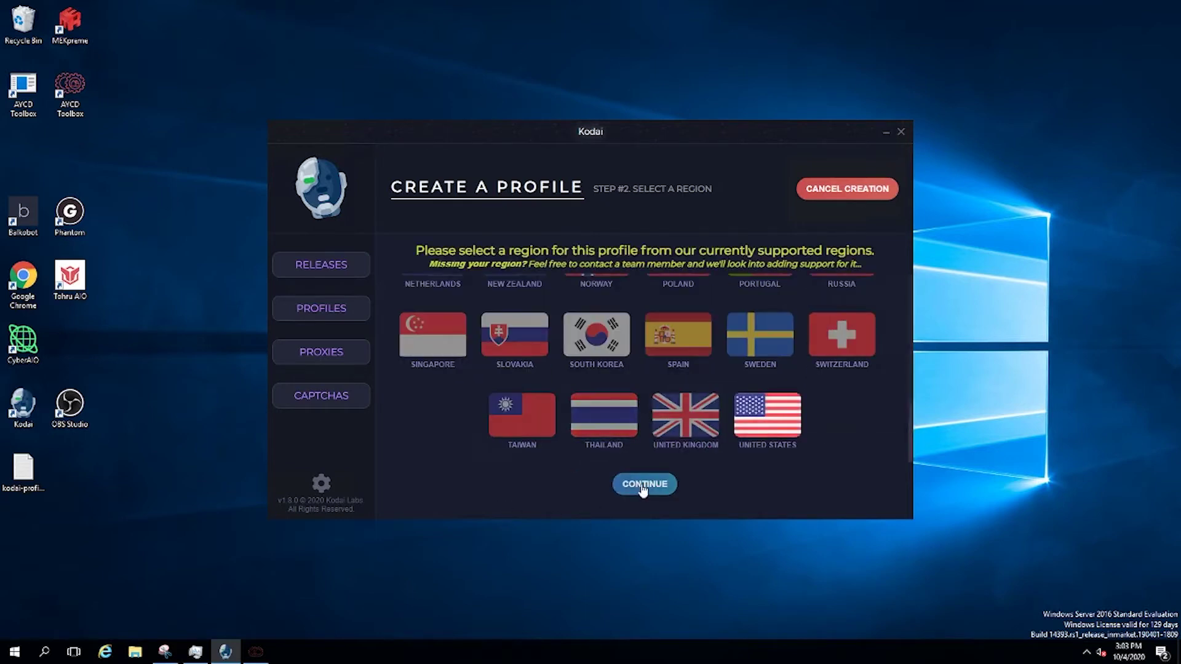
click(643, 484)
Cancel the draft profile and show the releases list
scroll(540, 350, down, 3)
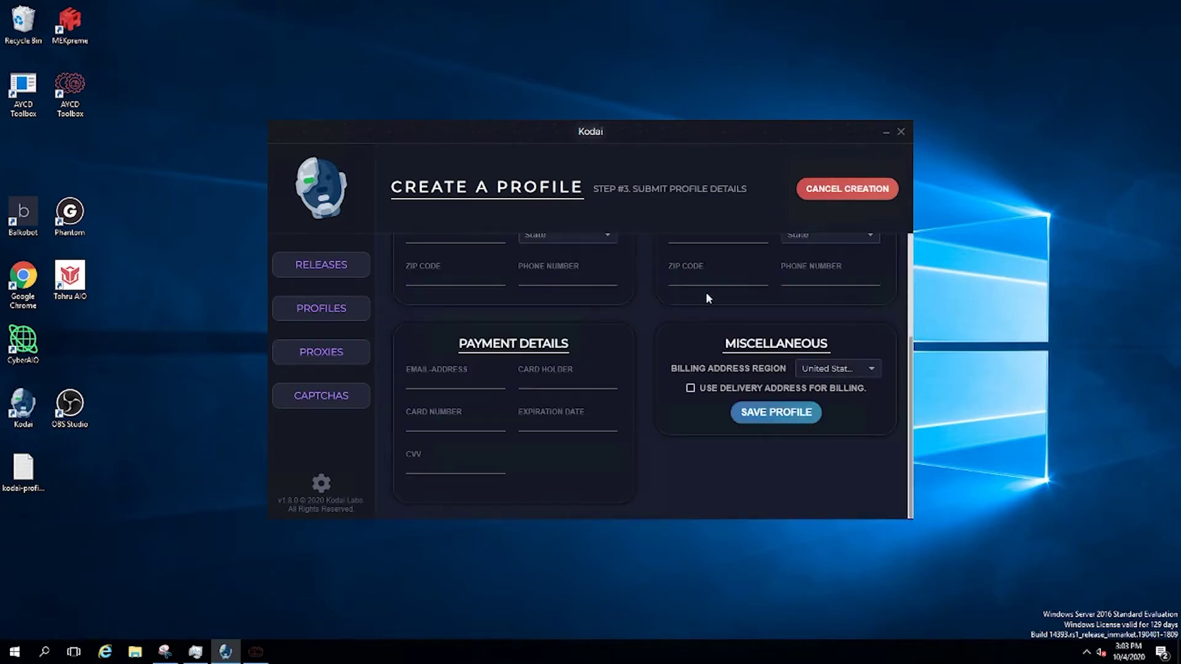
click(848, 189)
scroll(662, 431, down, 10)
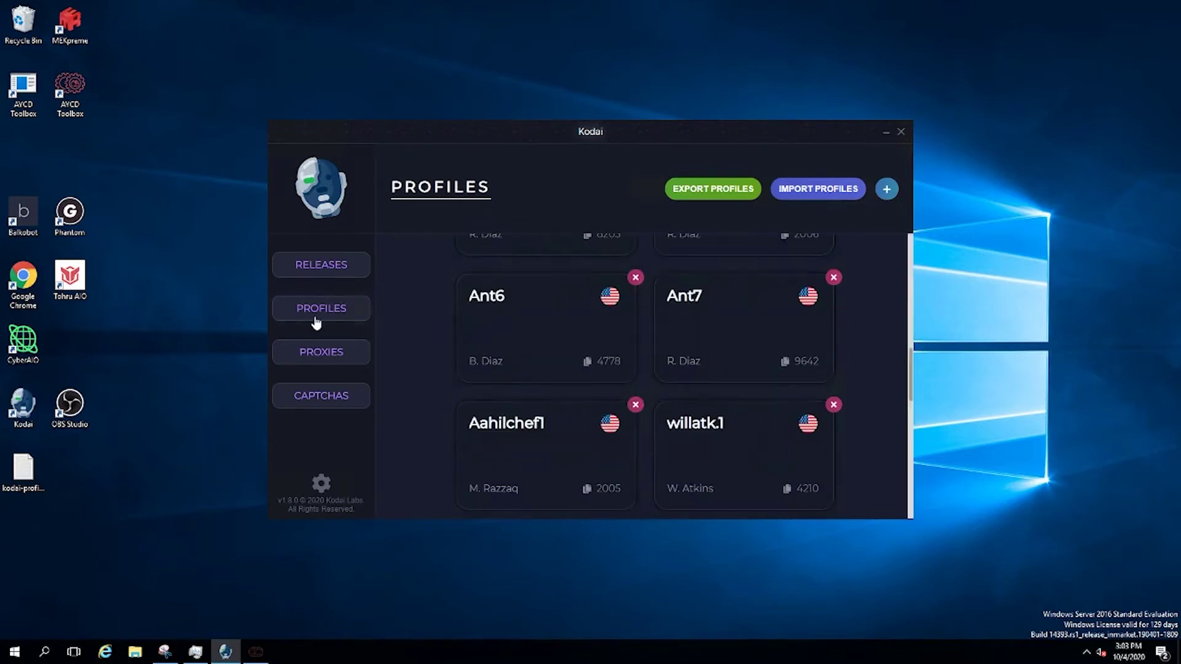
click(321, 277)
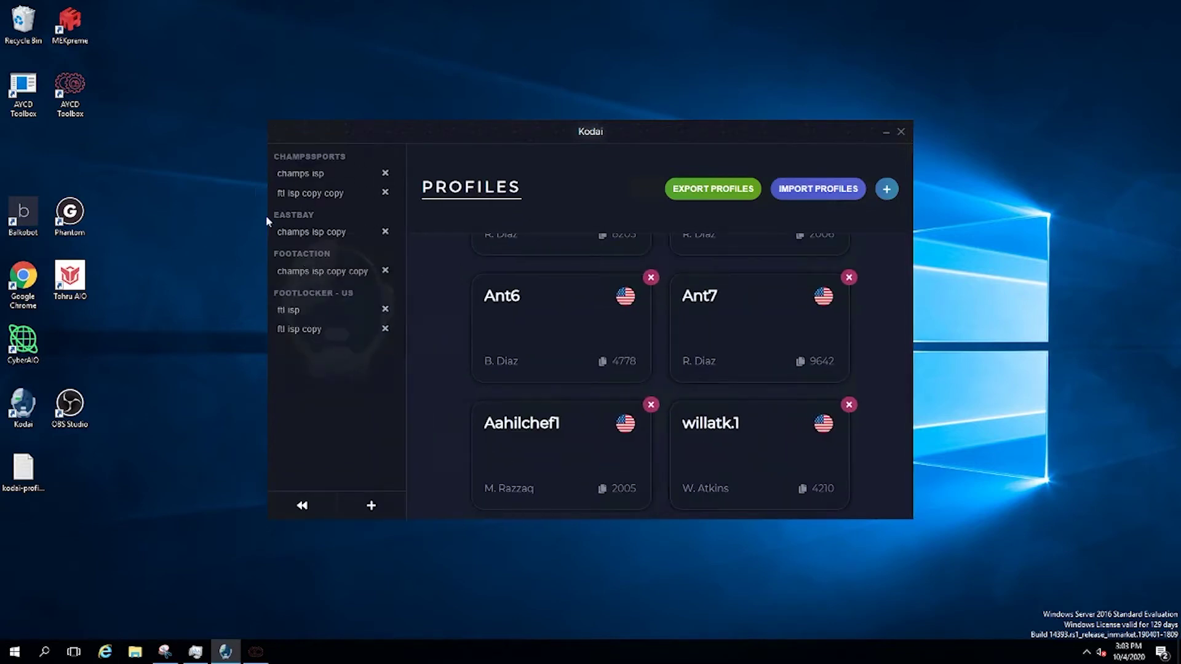
Create a Supreme US release named 'sup tutorial'
click(376, 501)
click(693, 332)
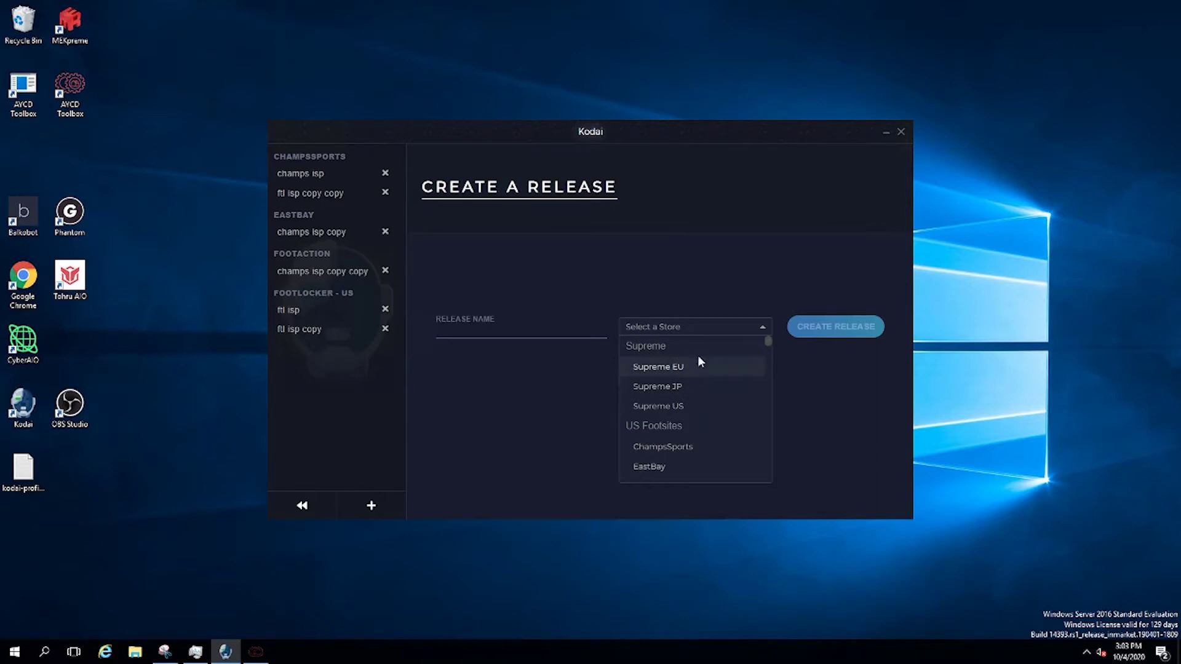
click(697, 410)
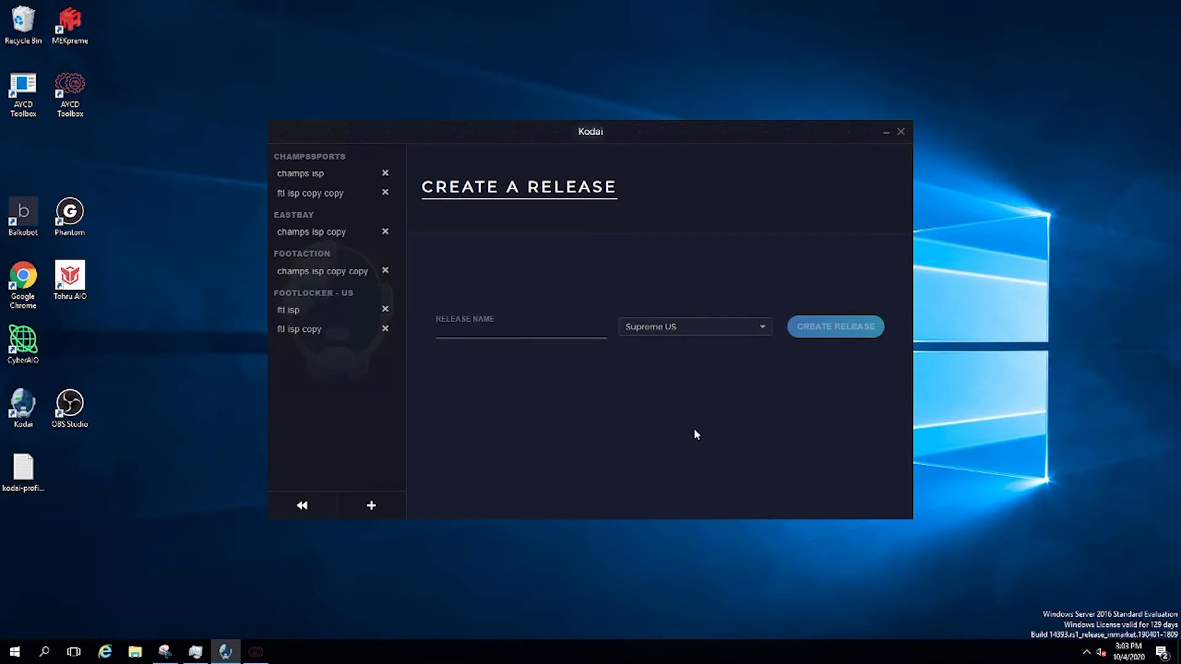
text(s)
text(tut)
key(BackSpace)
key(BackSpace)
text(utorial)
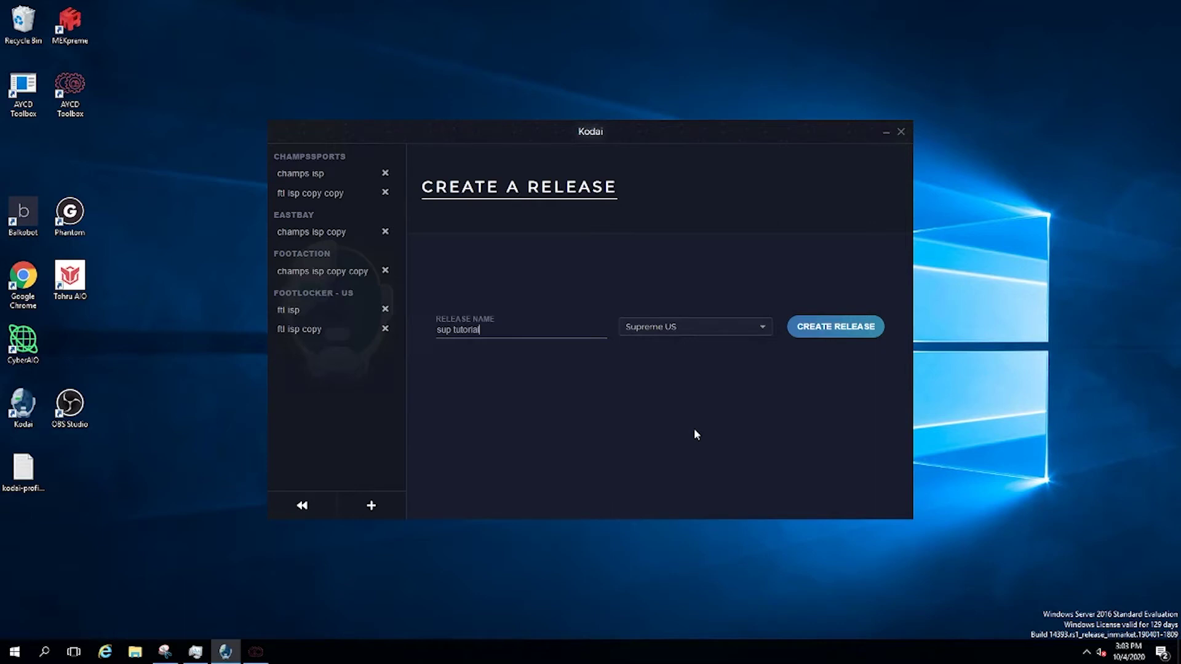
click(859, 321)
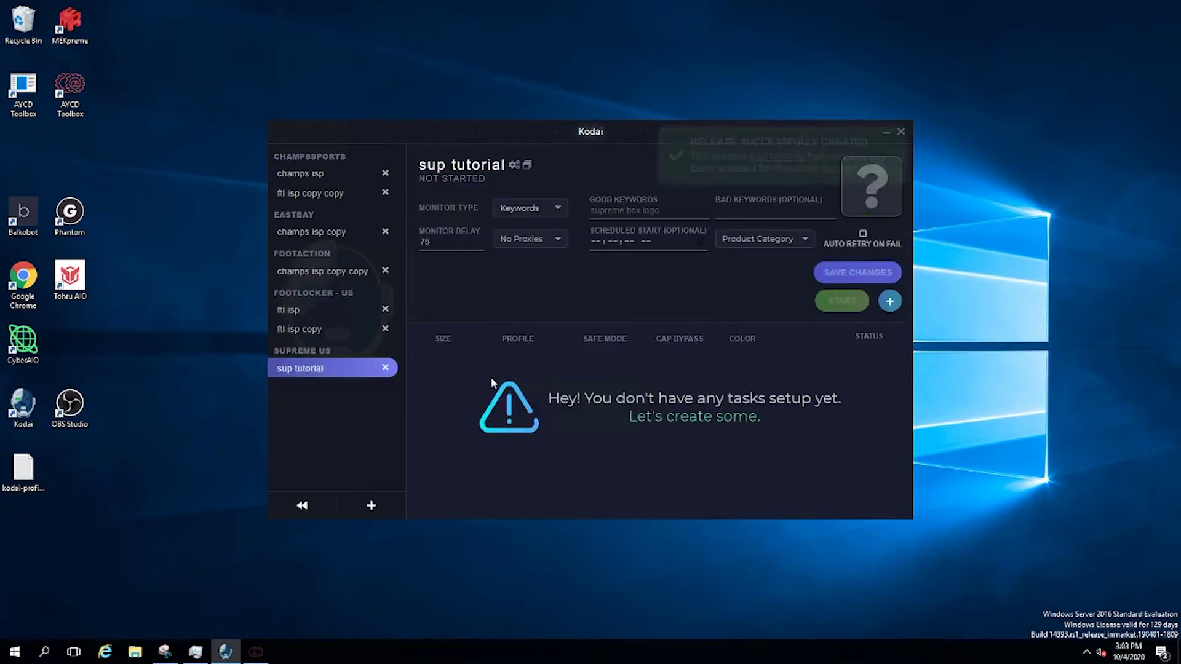
Give the release keyword 'tee', isp/dc proxies and auto retry on fail, and save
click(553, 208)
click(553, 209)
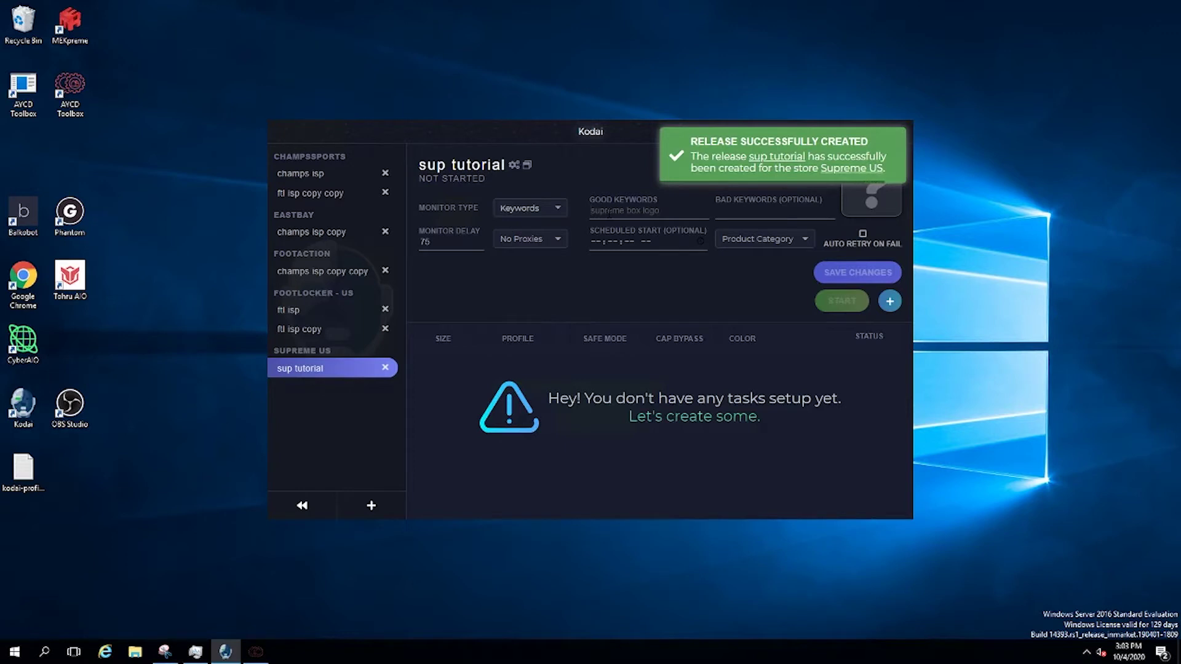
text(tee)
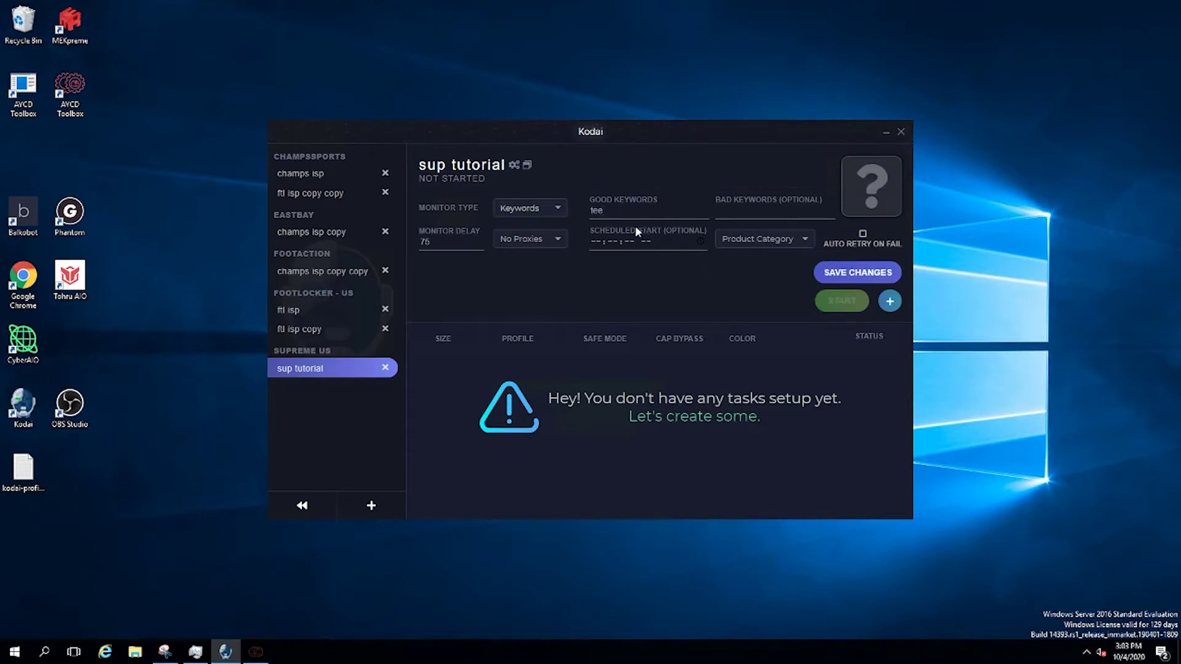
click(549, 239)
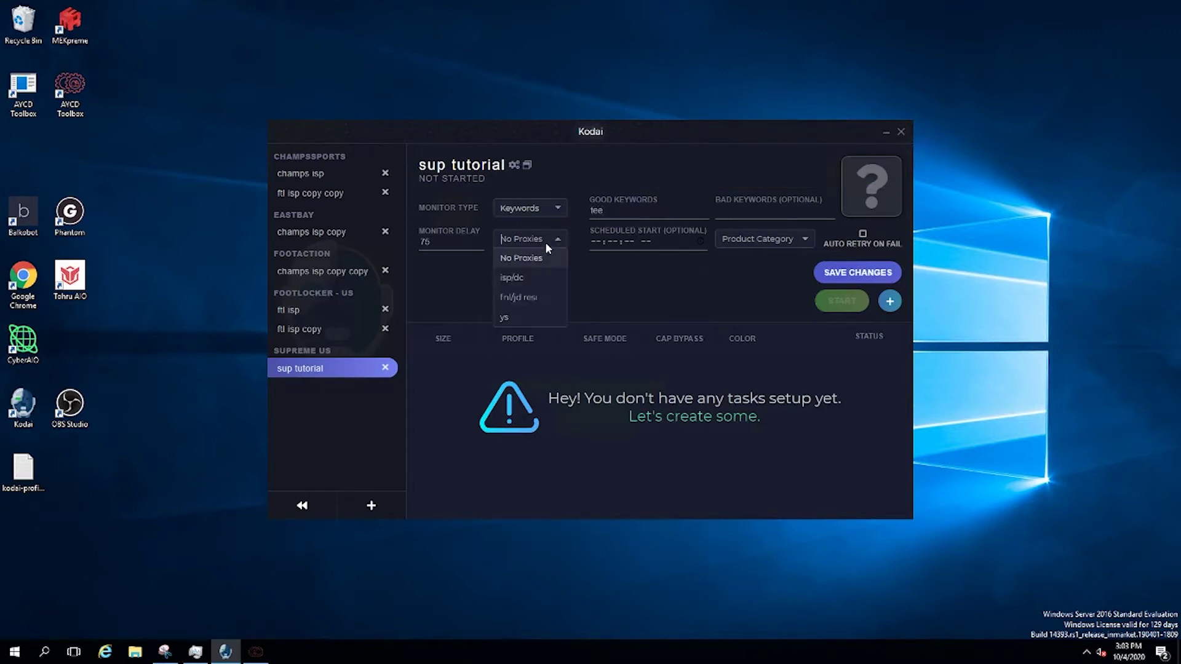
click(532, 281)
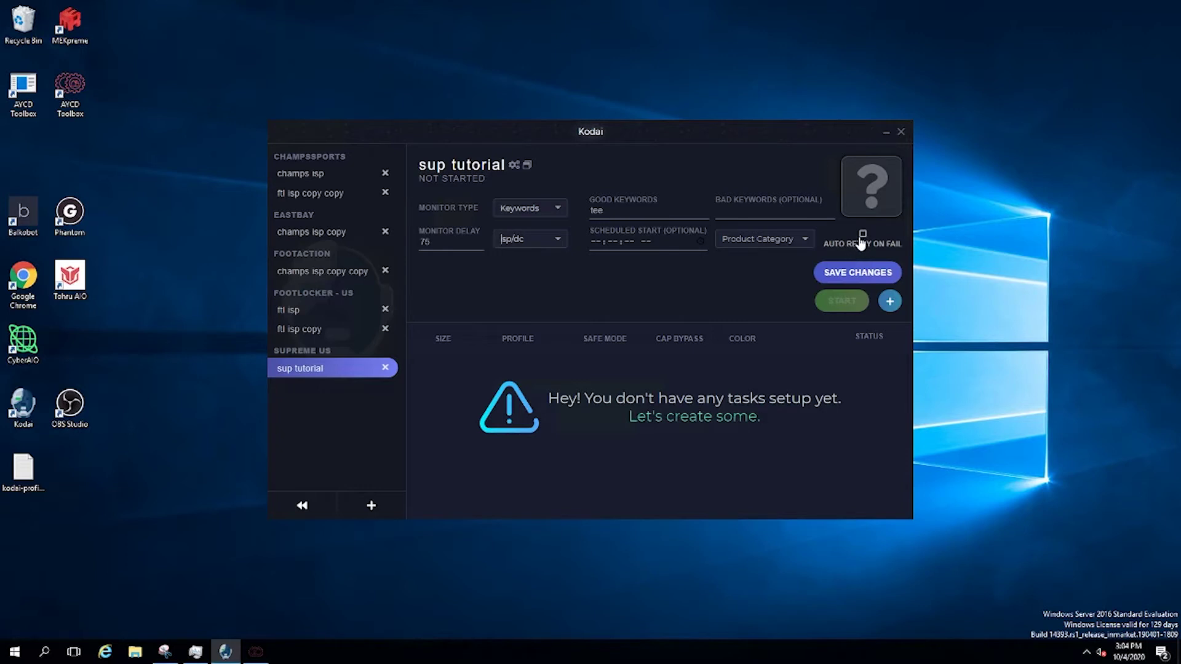
click(863, 234)
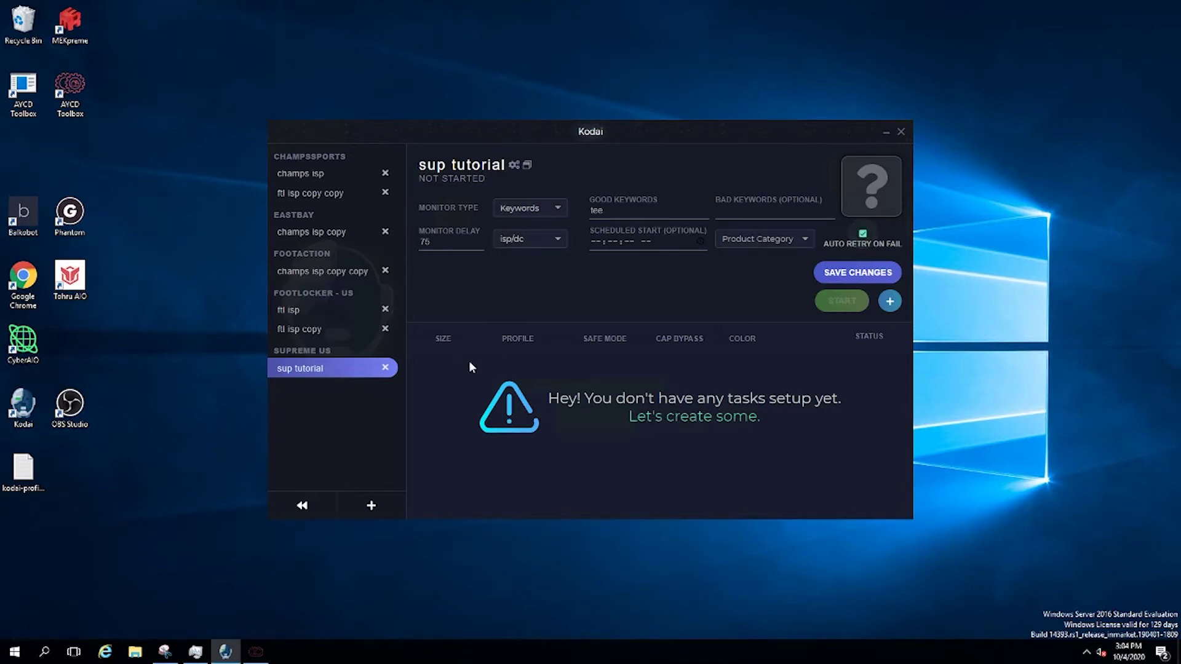
click(869, 282)
Set the sup tutorial product category to T-Shirts and save the release
click(777, 239)
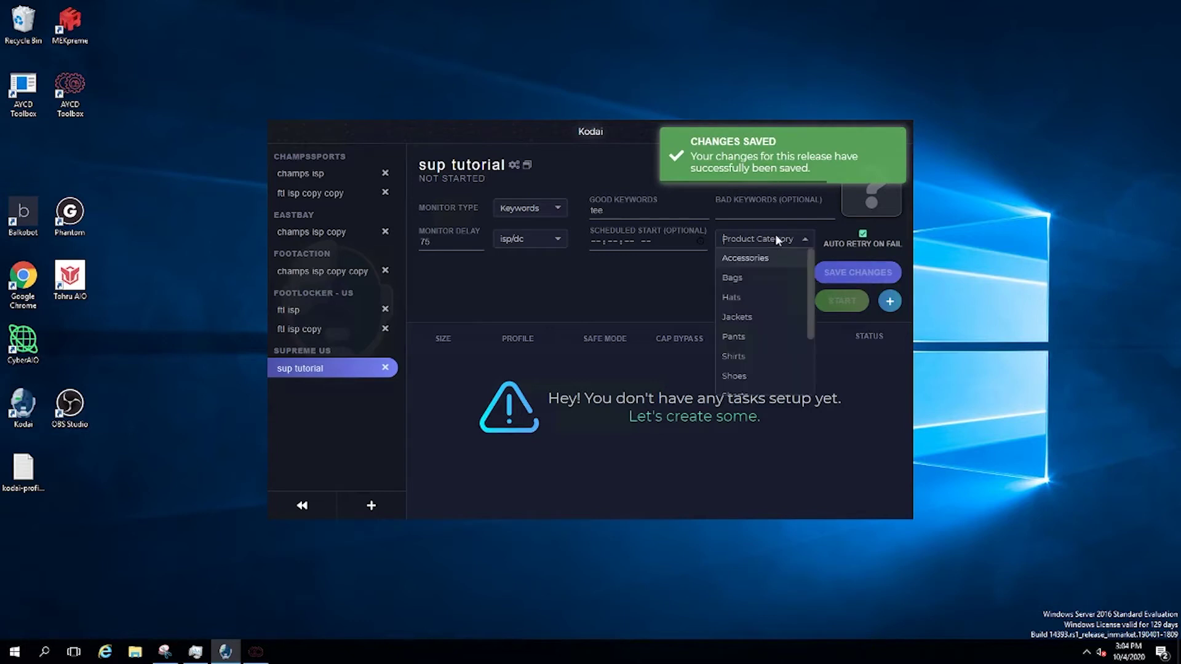
scroll(753, 286, down, 3)
click(746, 374)
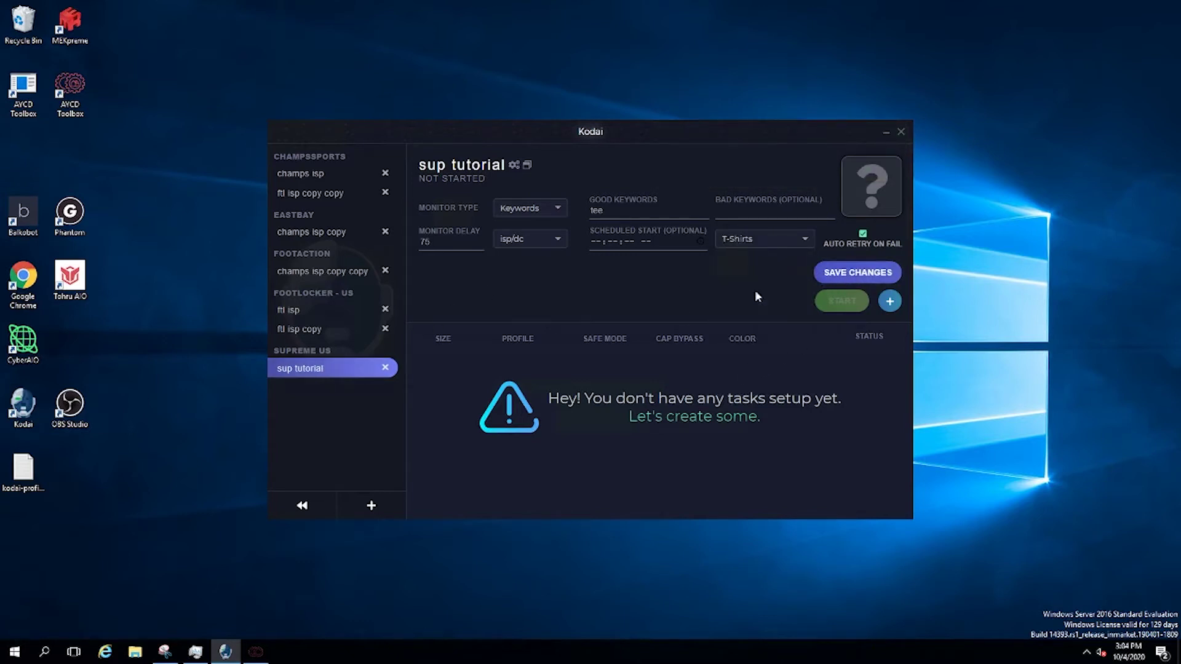
click(321, 335)
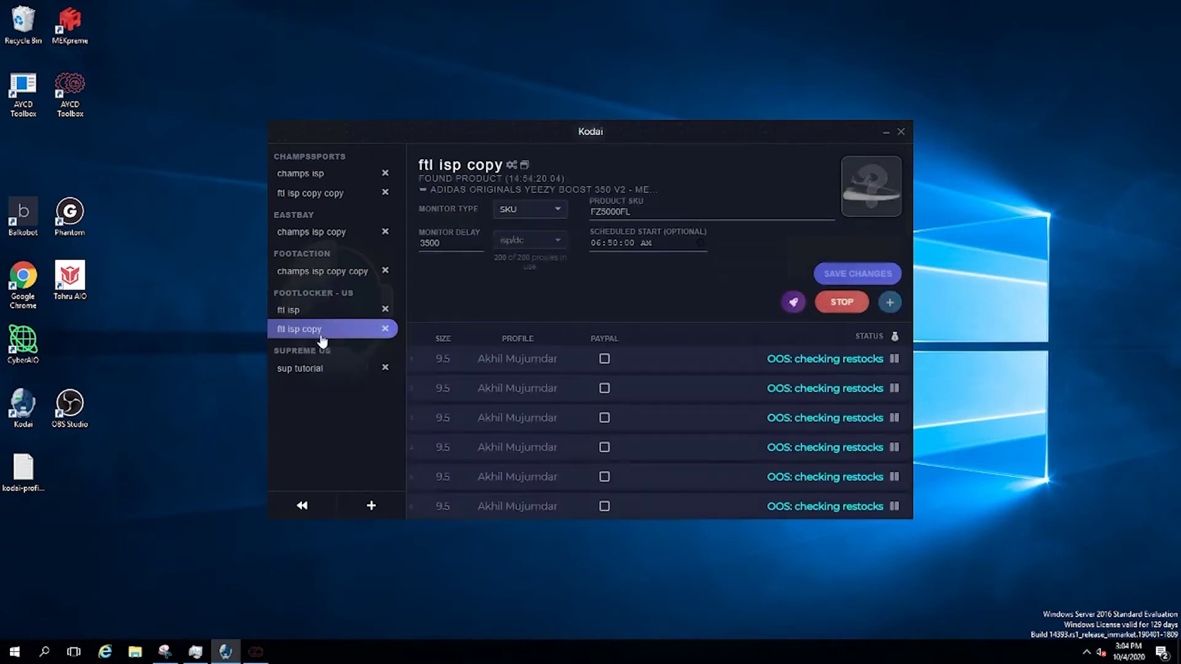
click(330, 369)
click(803, 245)
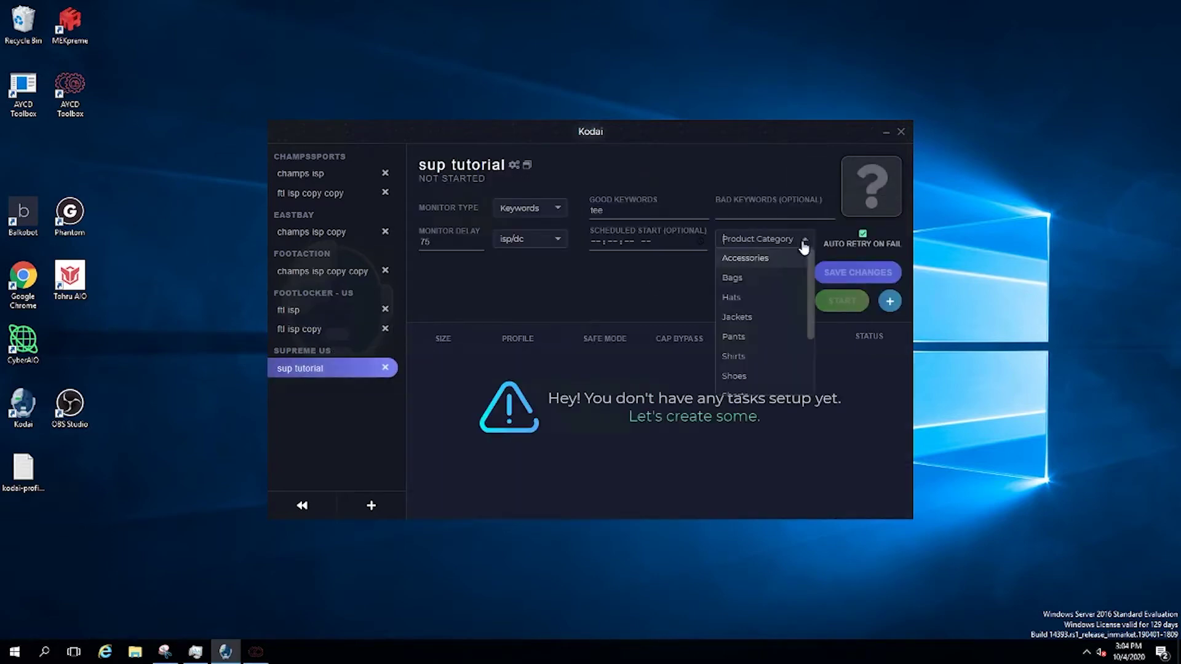
scroll(750, 368, down, 3)
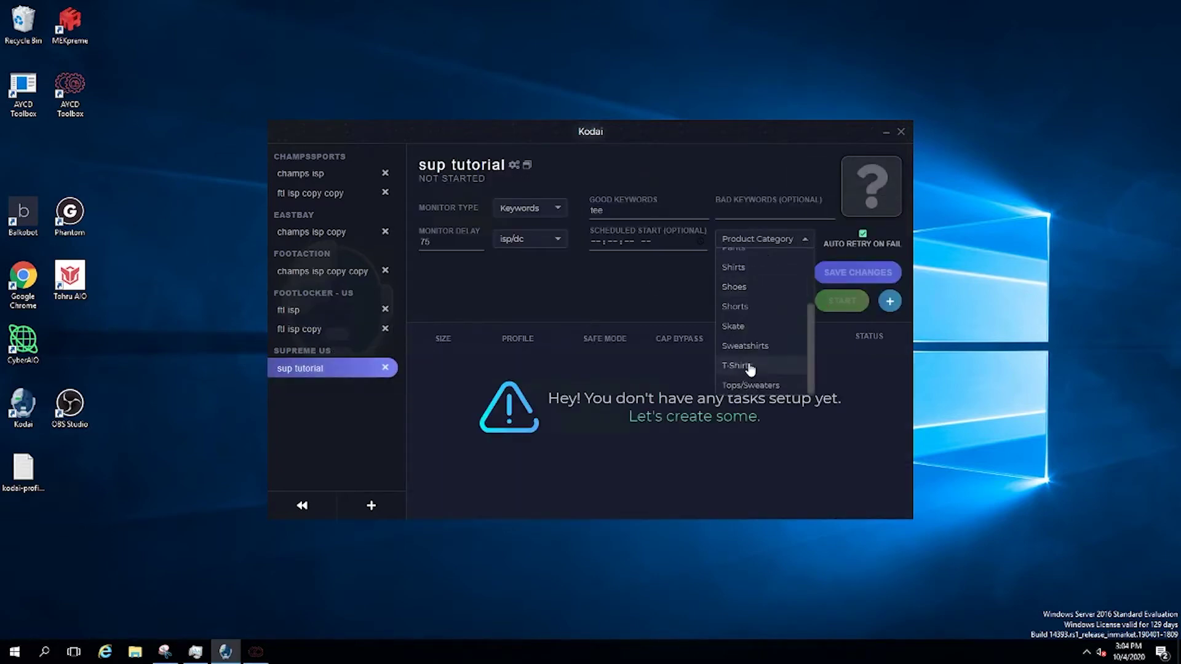
click(750, 367)
click(845, 273)
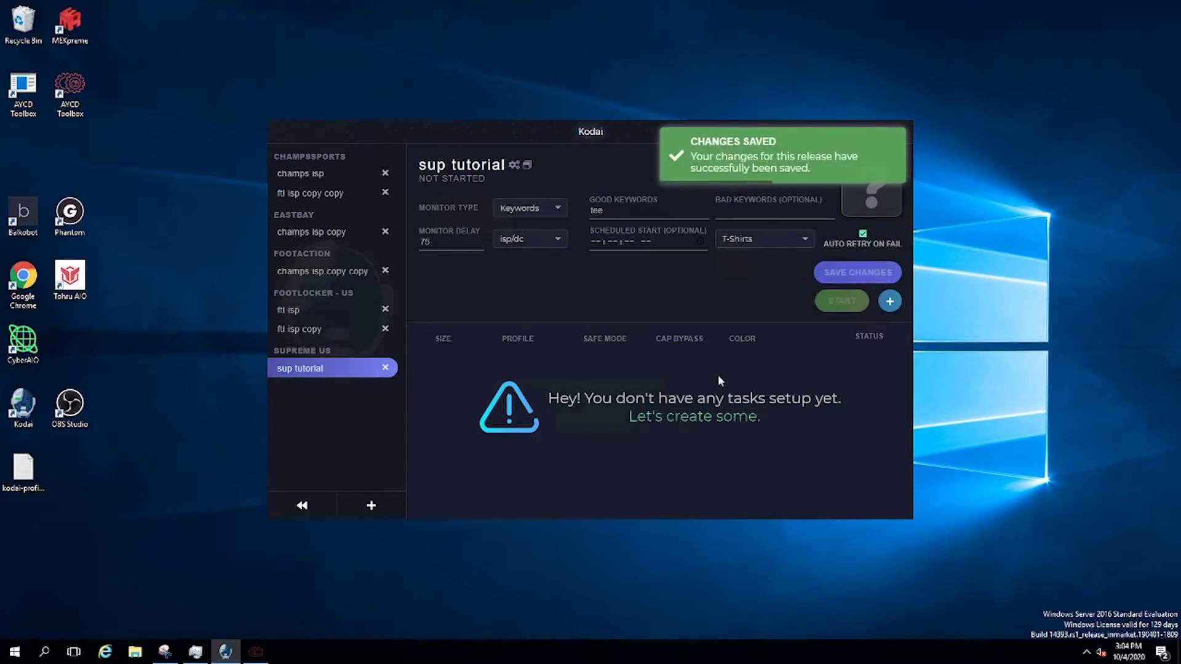
click(889, 301)
Set the new task's size to Preferred
click(713, 393)
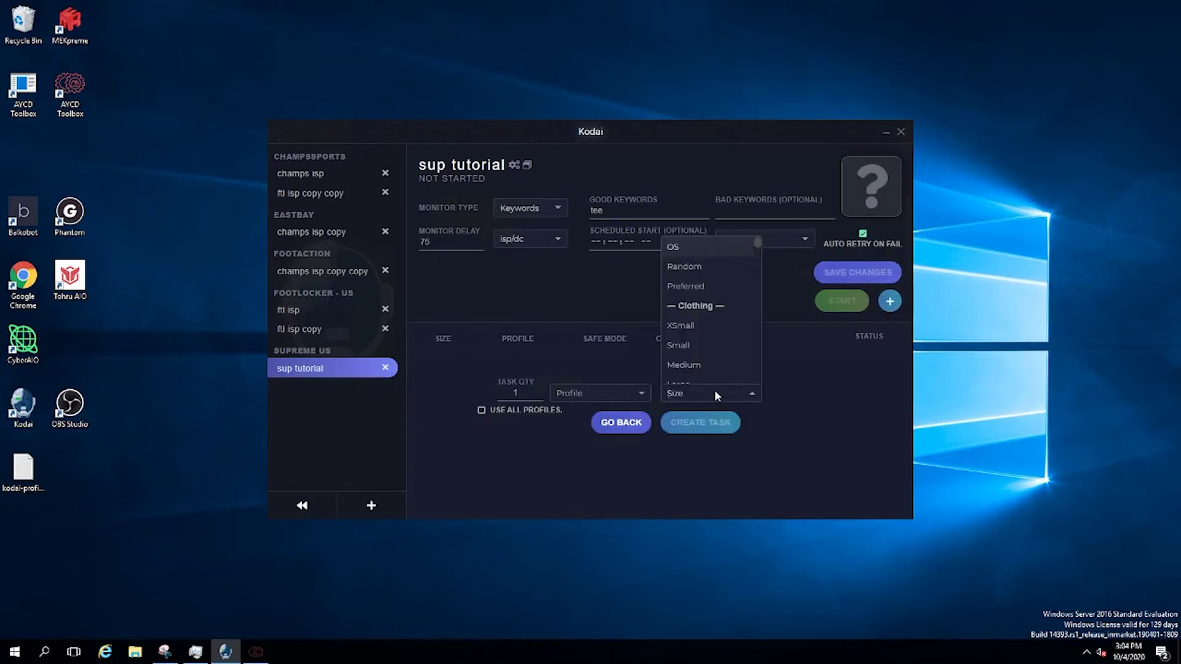
scroll(707, 304, down, 3)
scroll(707, 283, up, 3)
scroll(715, 289, down, 6)
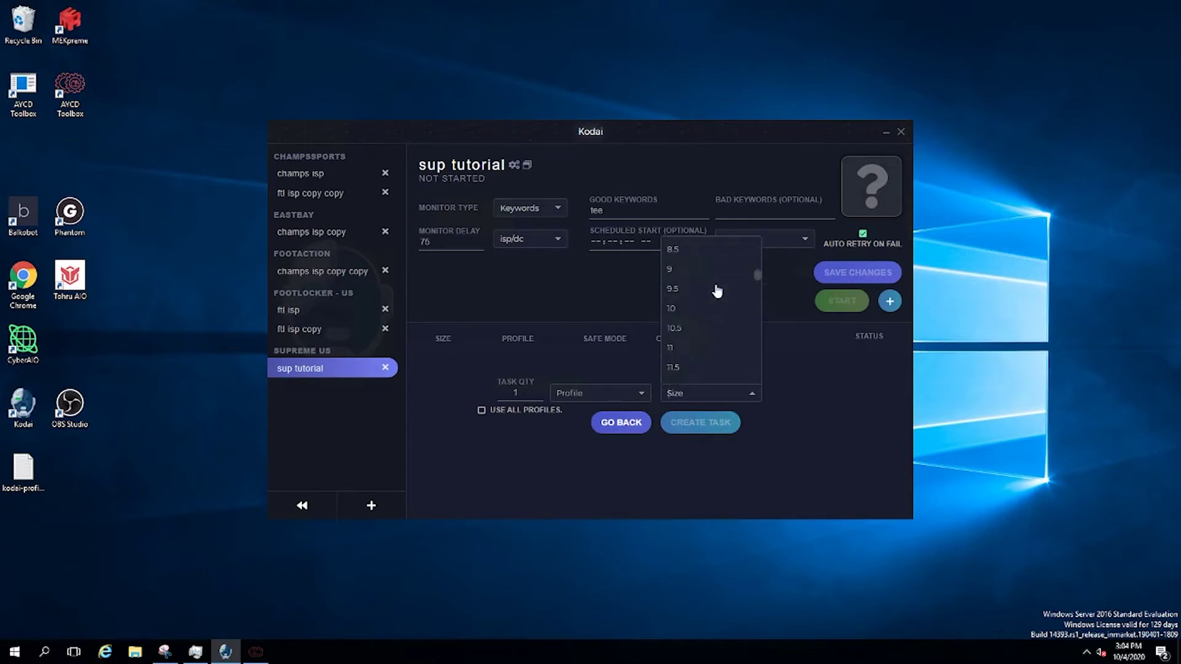
scroll(717, 295, up, 2)
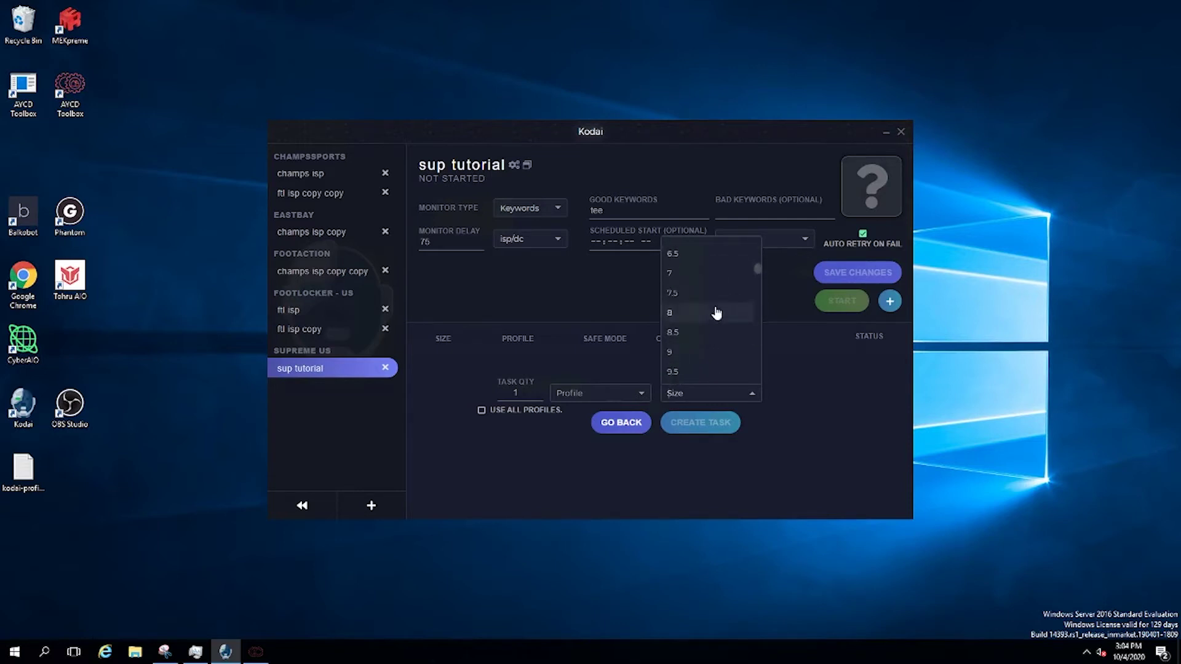
scroll(716, 312, up, 5)
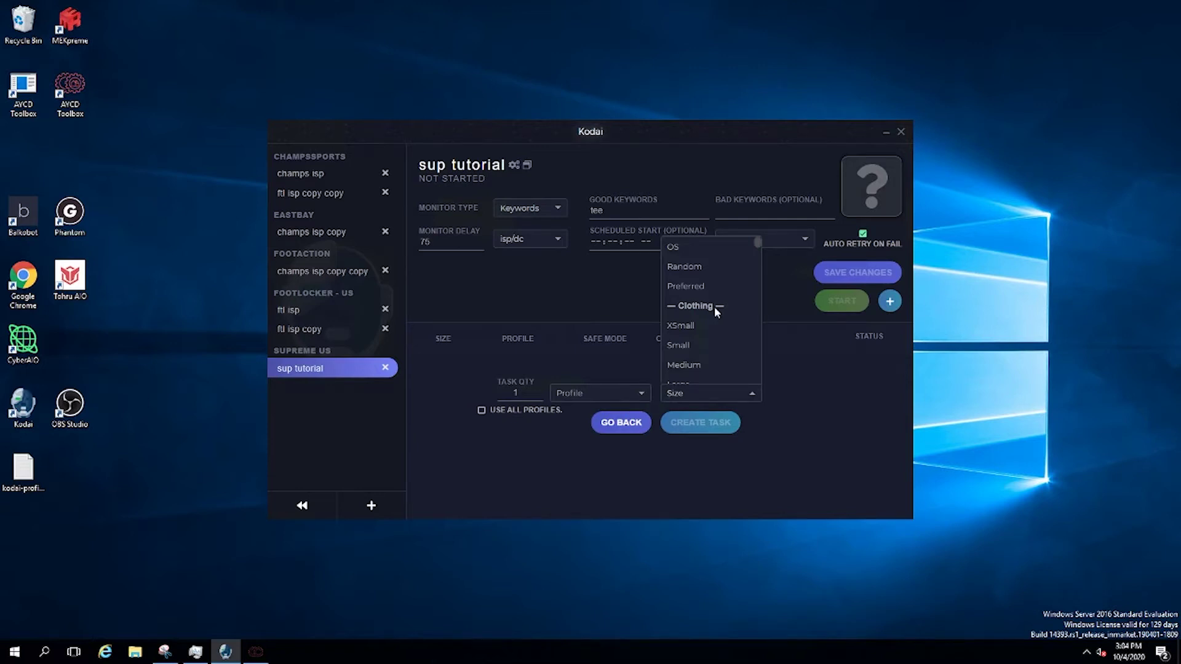
scroll(714, 307, down, 7)
scroll(705, 297, up, 8)
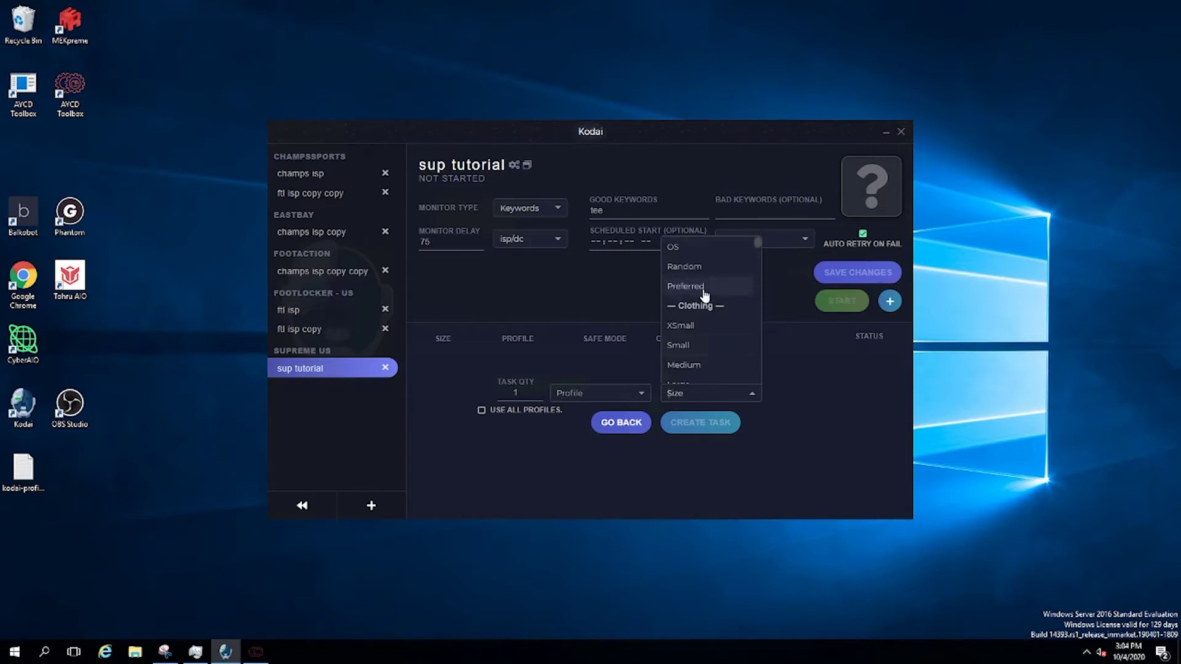
click(676, 286)
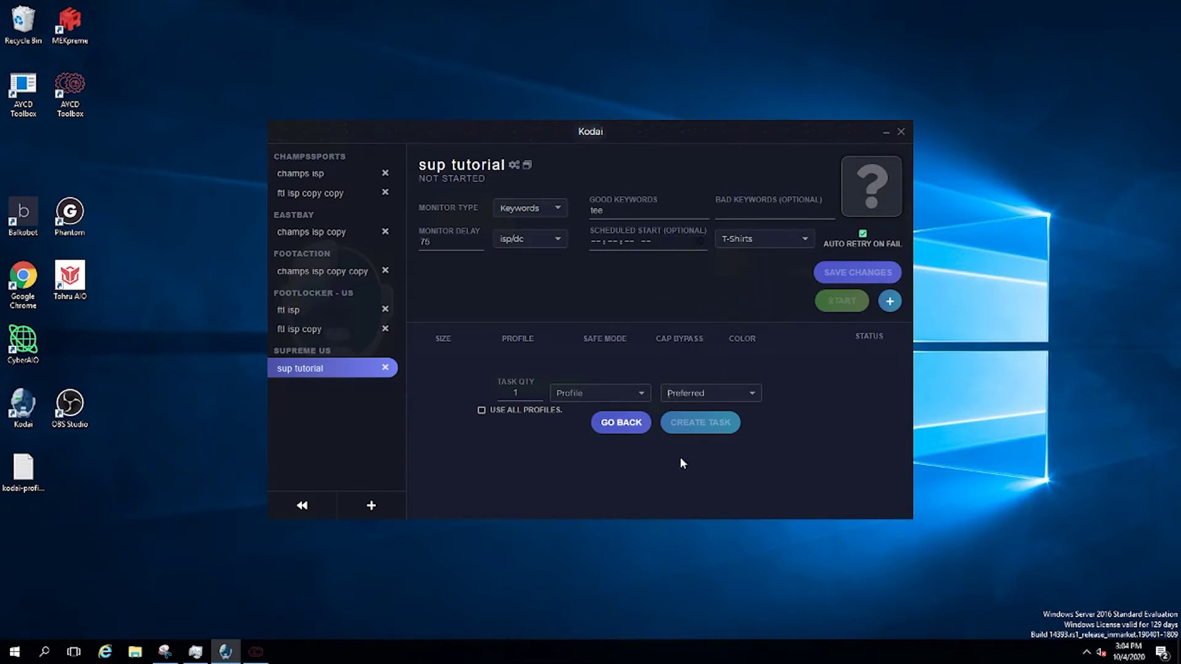
Check the preferred sizing settings, then return to the sup tutorial release page
click(300, 507)
click(321, 483)
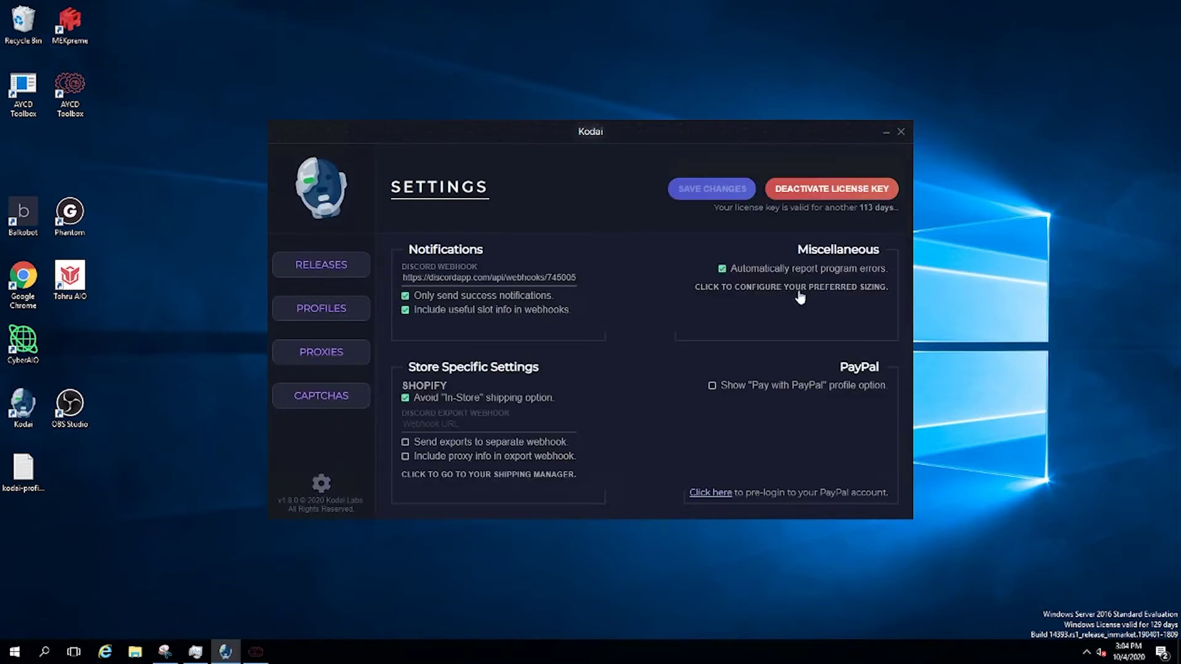
click(800, 287)
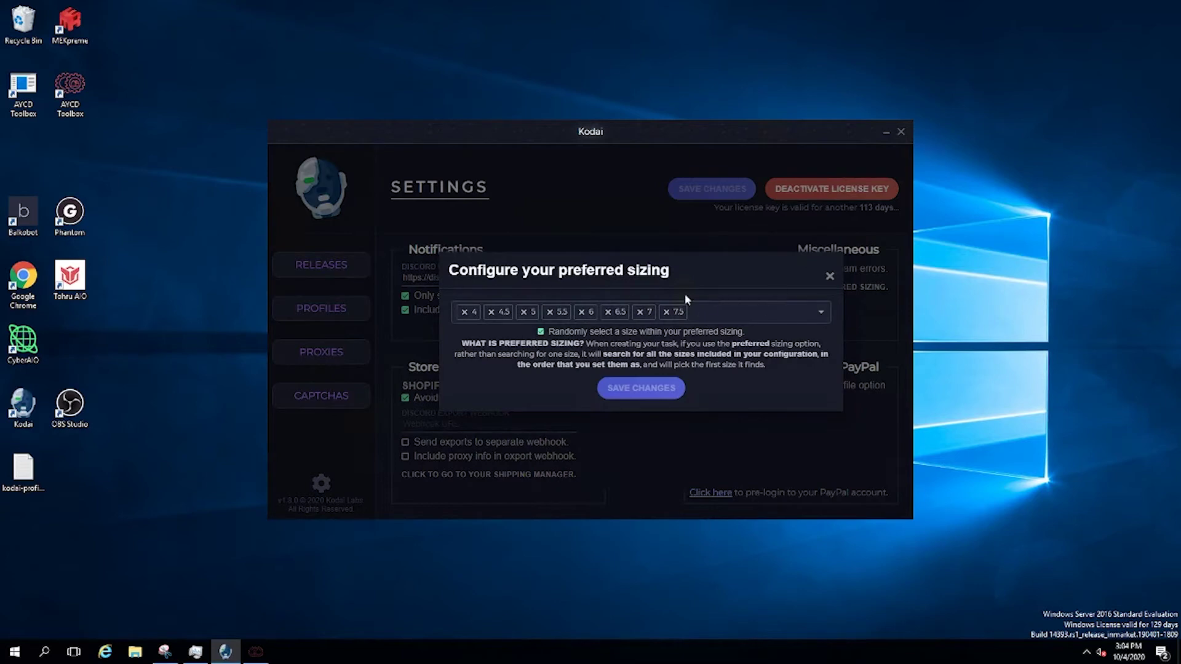
click(830, 277)
click(321, 265)
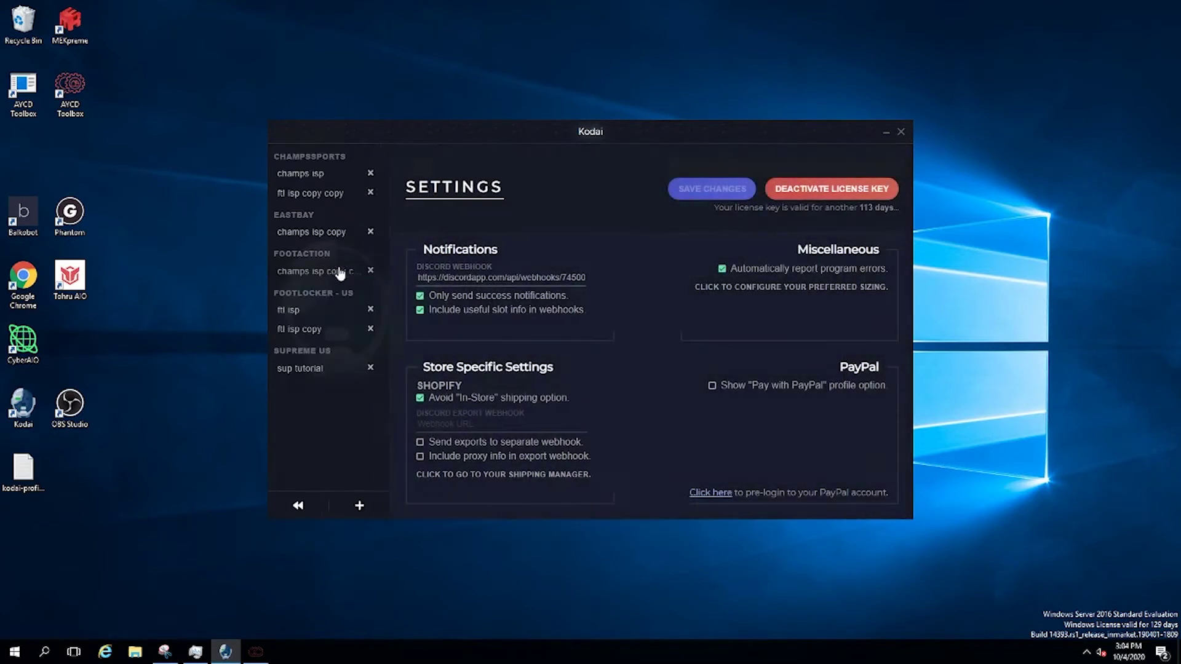
click(308, 370)
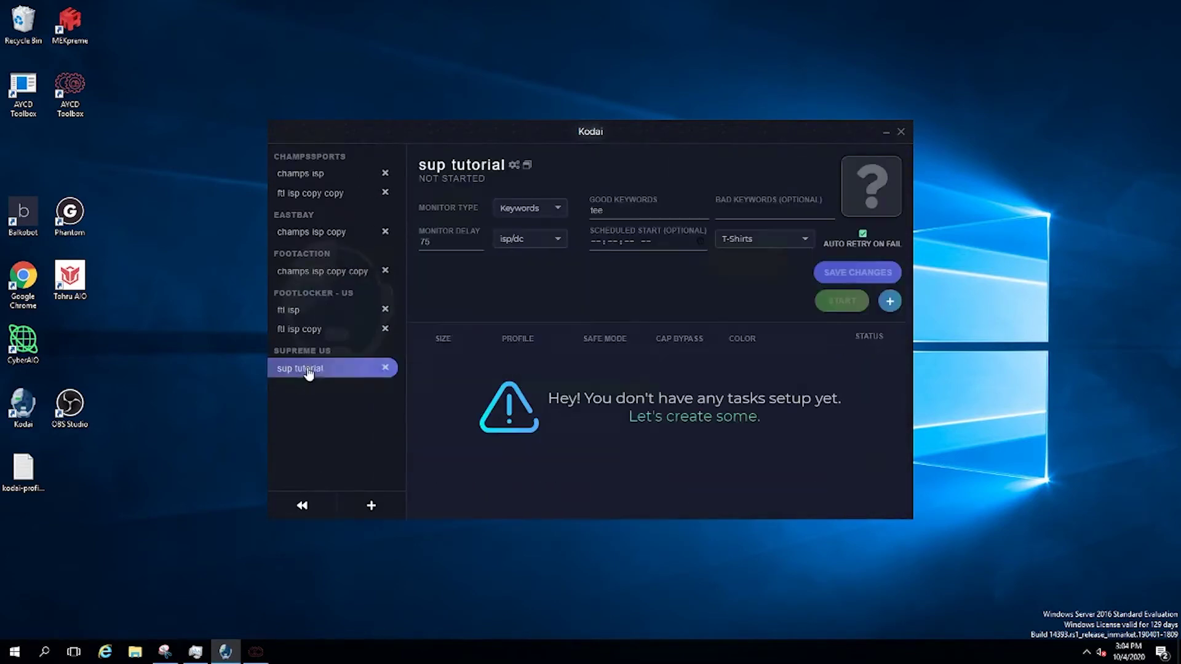
Create a Random-size task using the Shopify credit checkout profile
click(889, 301)
click(702, 394)
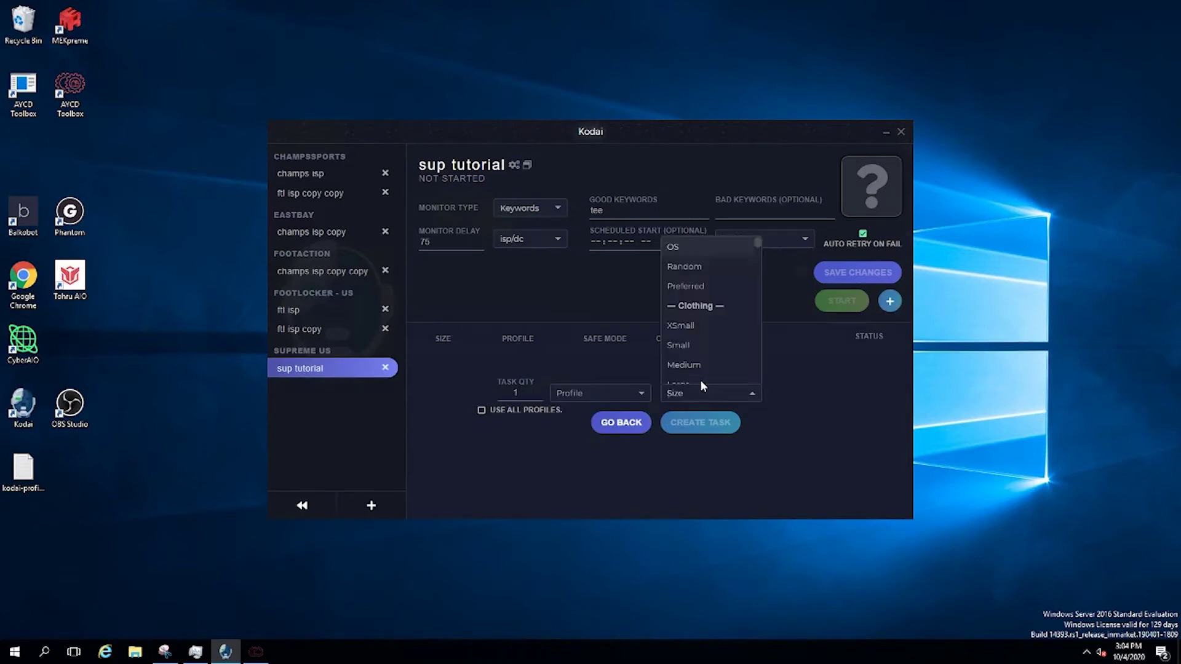
click(684, 267)
click(589, 393)
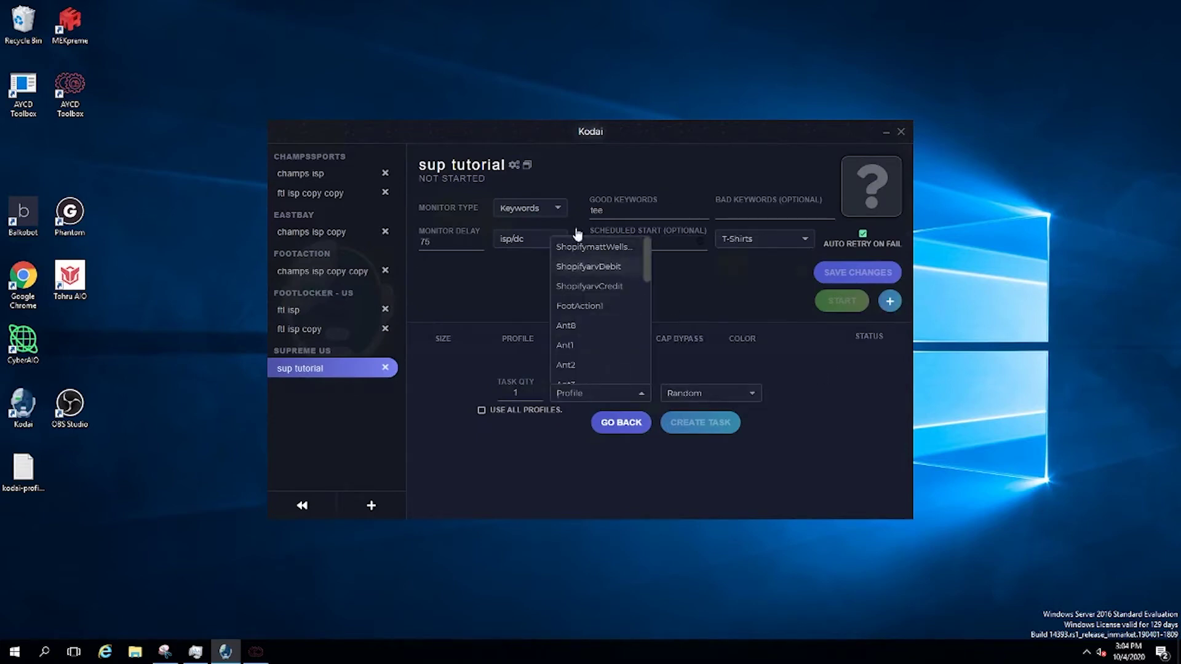
click(591, 247)
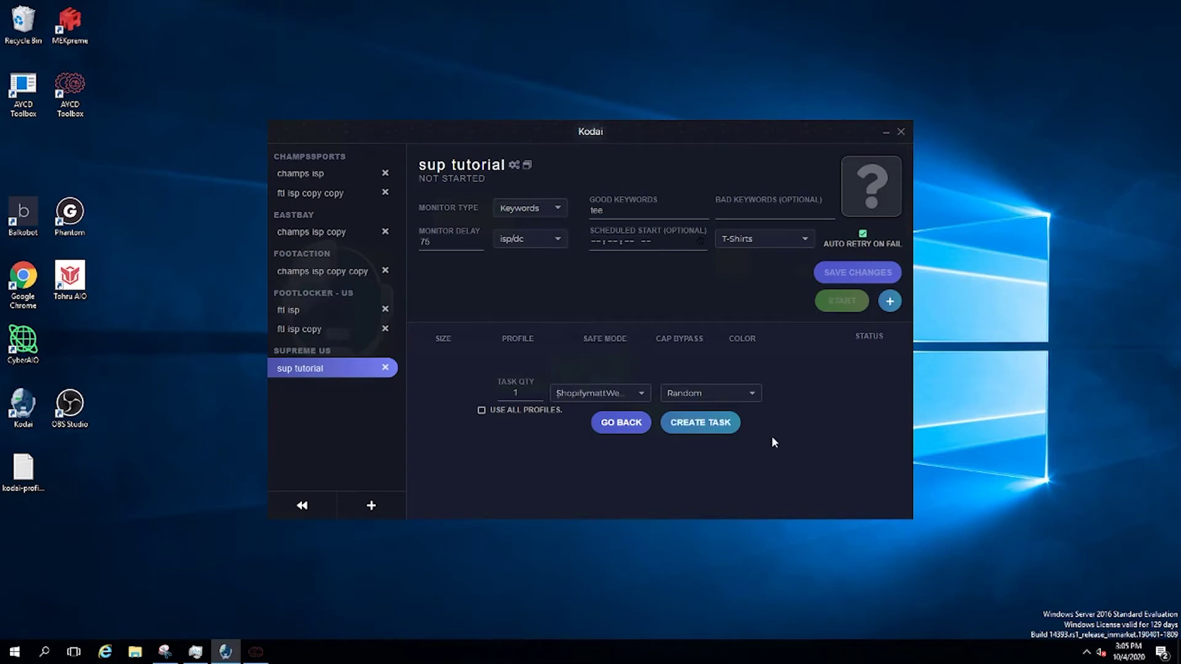
click(707, 424)
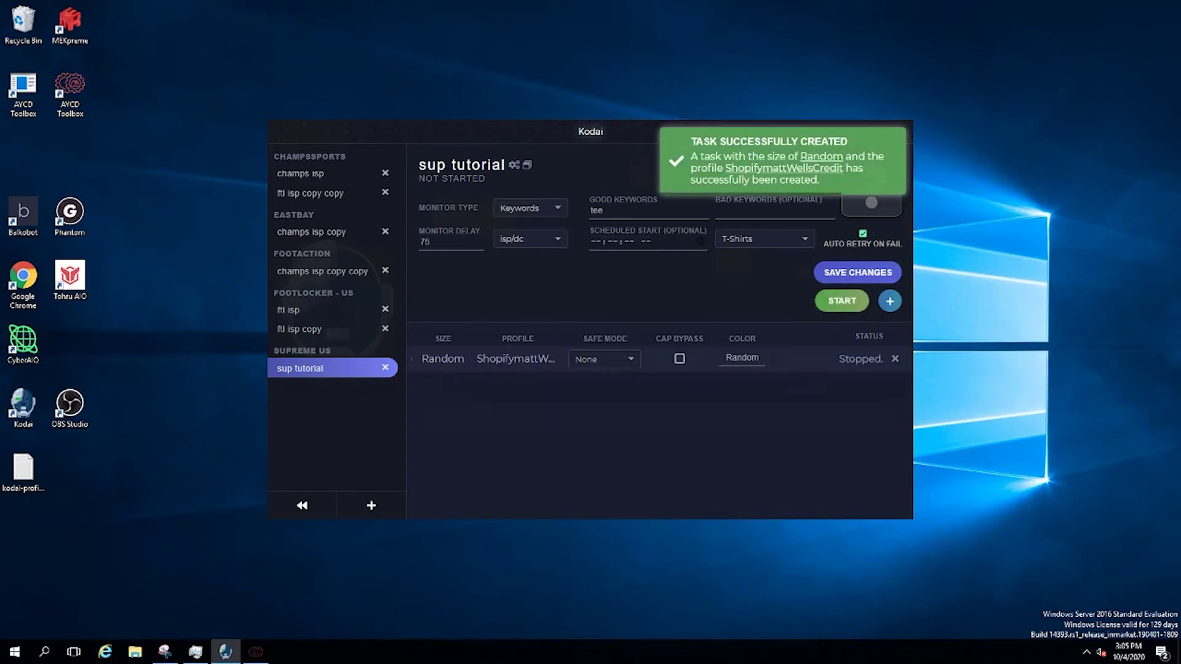
Keep safe mode at None, re-enter 'Random' as the colour, and start the task
click(611, 364)
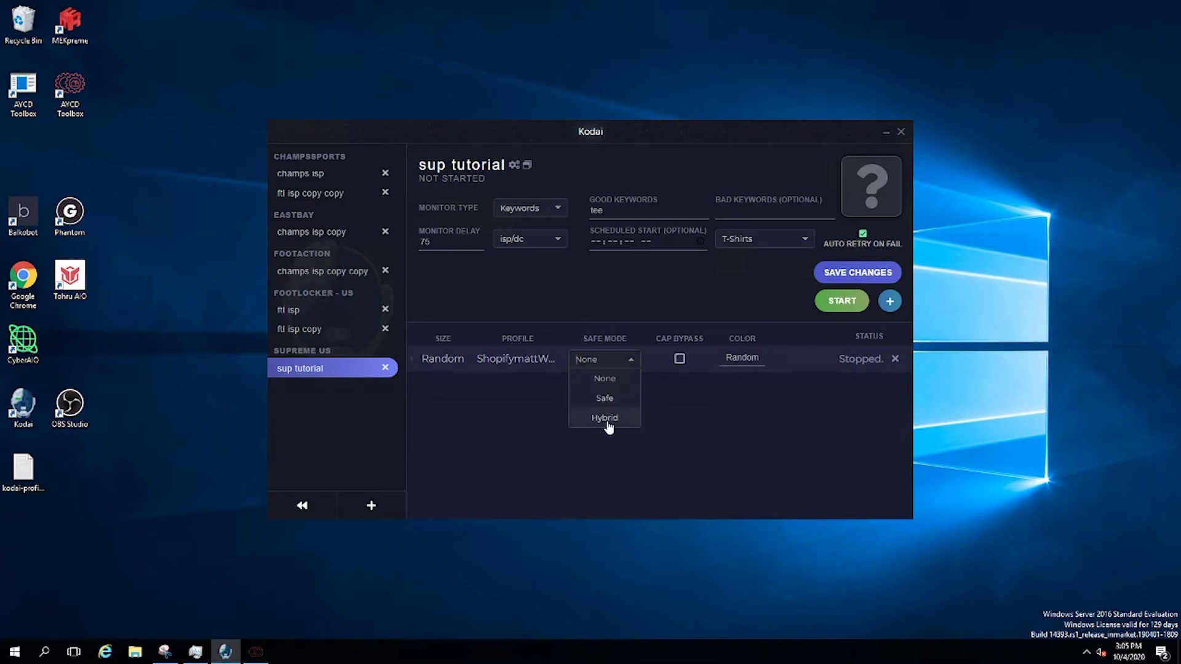
click(715, 416)
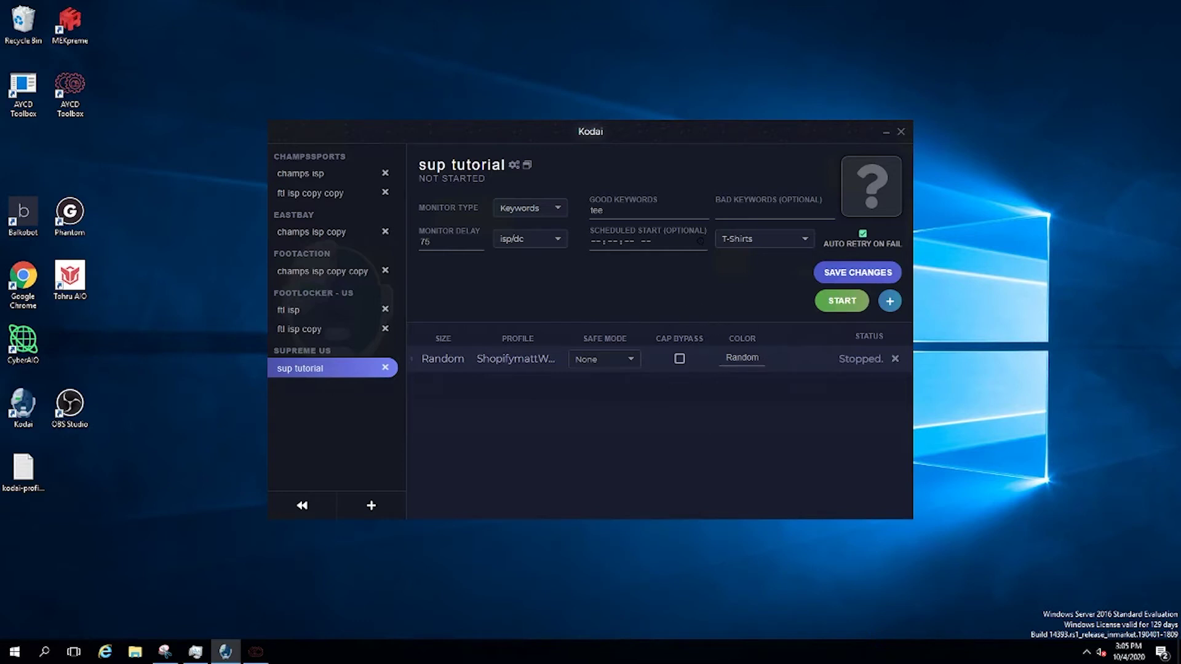
double_click(742, 357)
key(BackSpace)
text(Random)
click(840, 301)
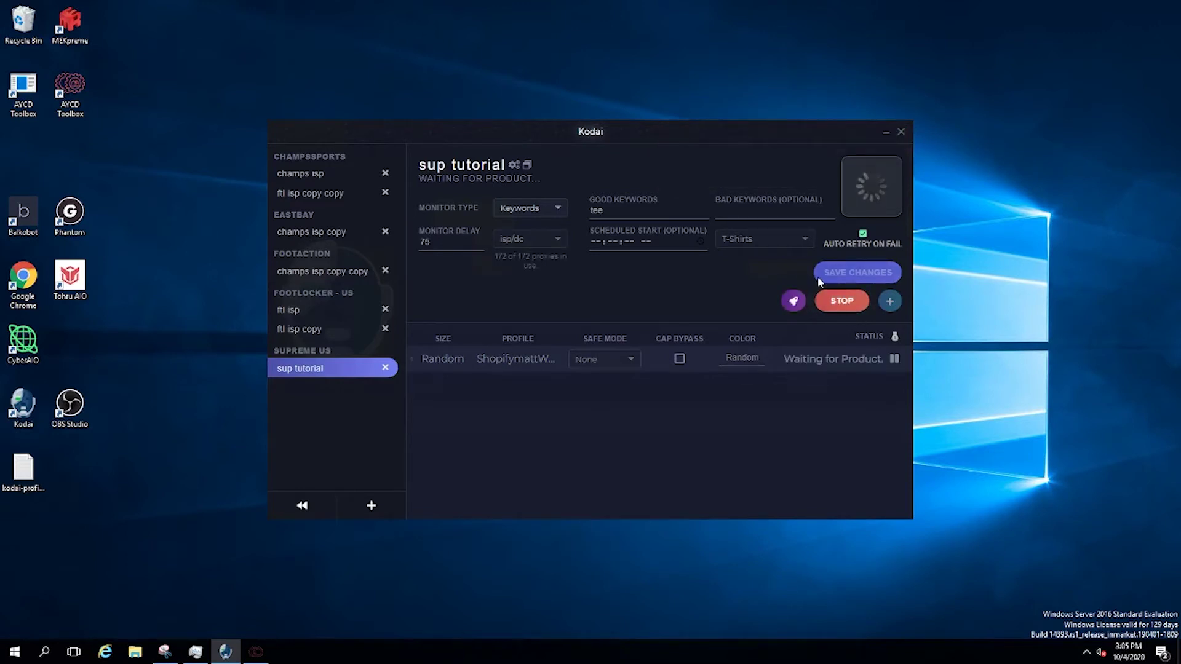
Stop the task, switch the release to category Pants with keyword 'pant', and save
click(842, 301)
click(744, 240)
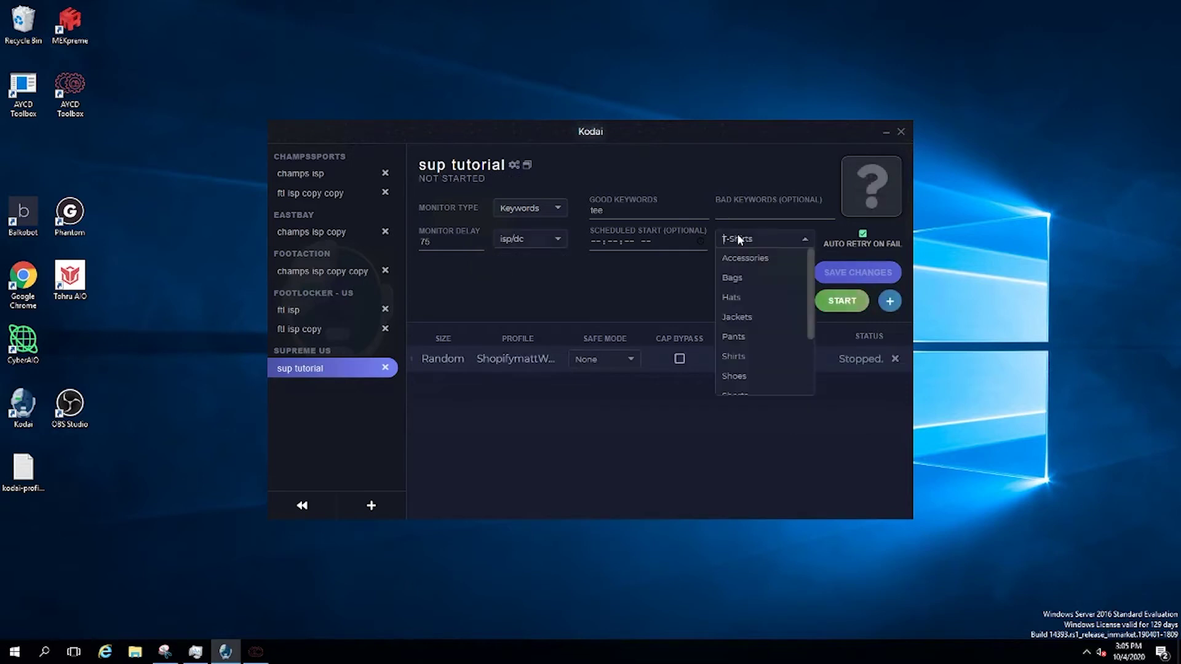
click(738, 337)
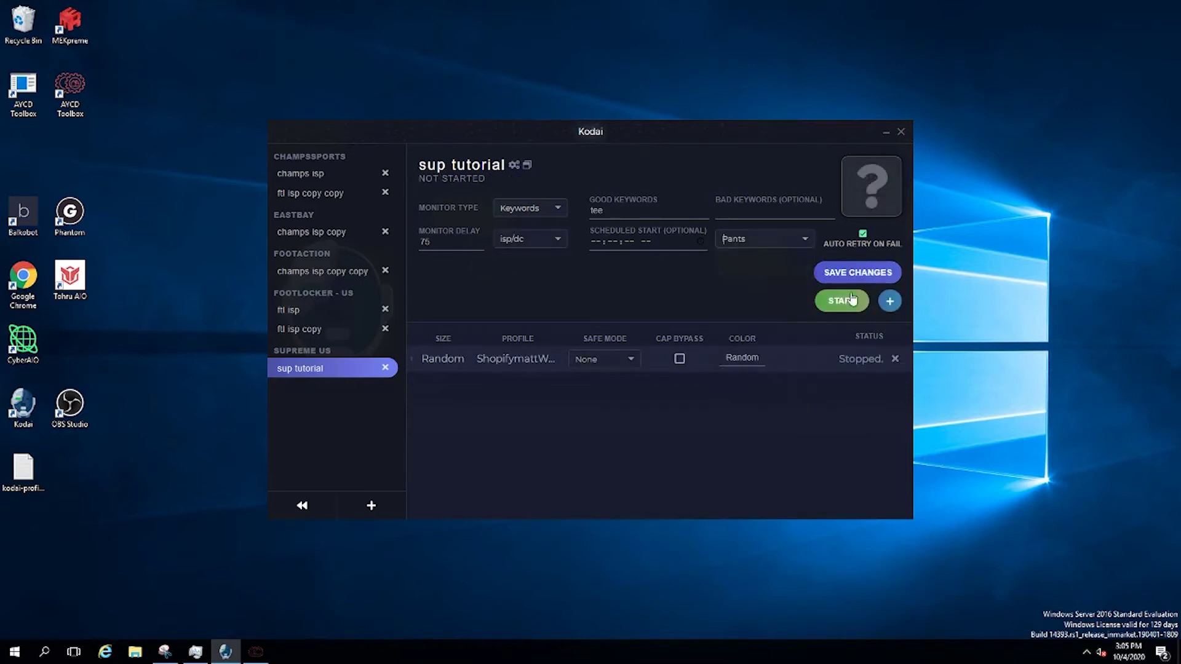
double_click(596, 209)
text(pant)
click(858, 272)
Run the task briefly, stop it, delete it, and return to the main navigation
click(846, 301)
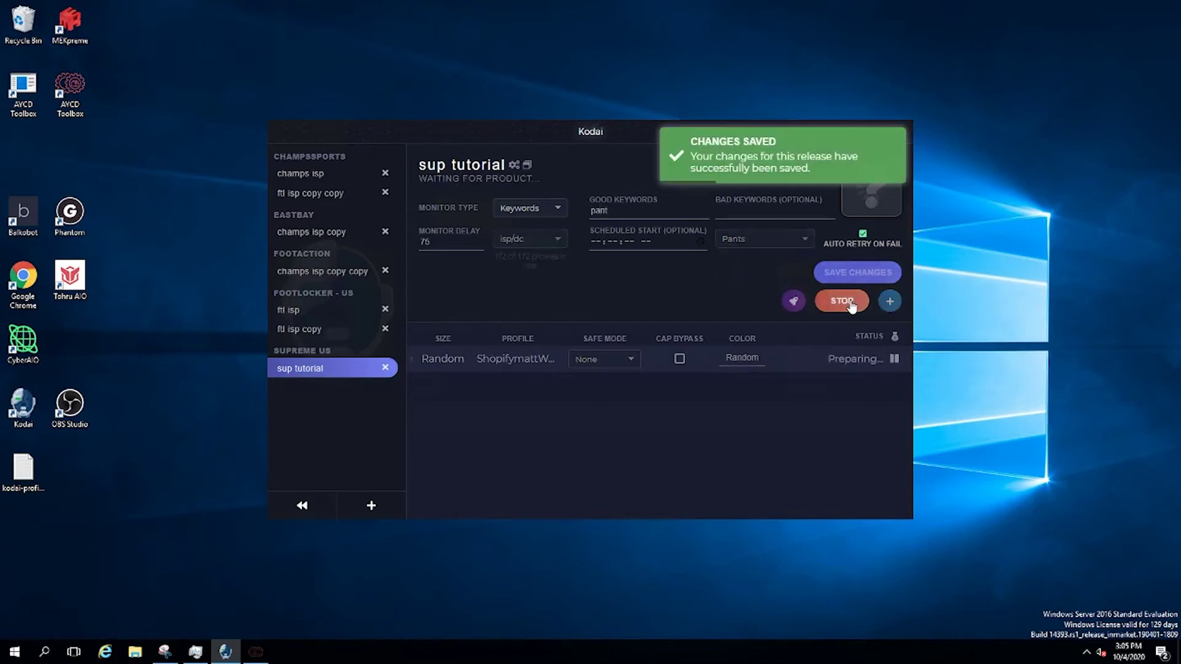
click(850, 303)
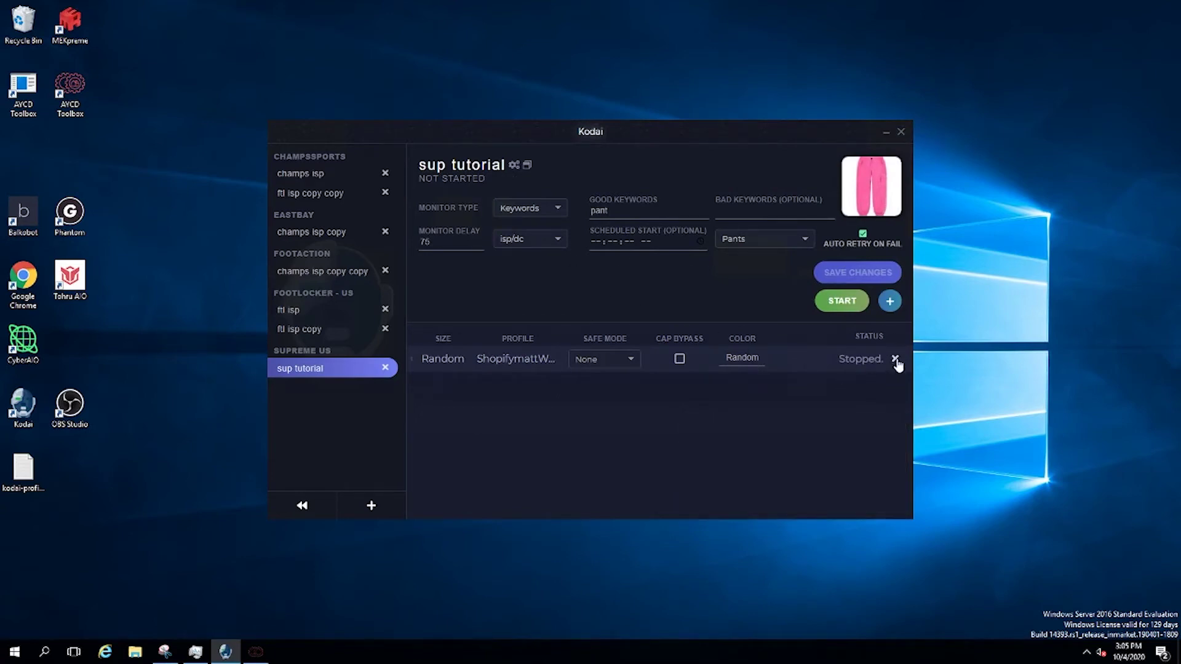
click(895, 360)
click(301, 504)
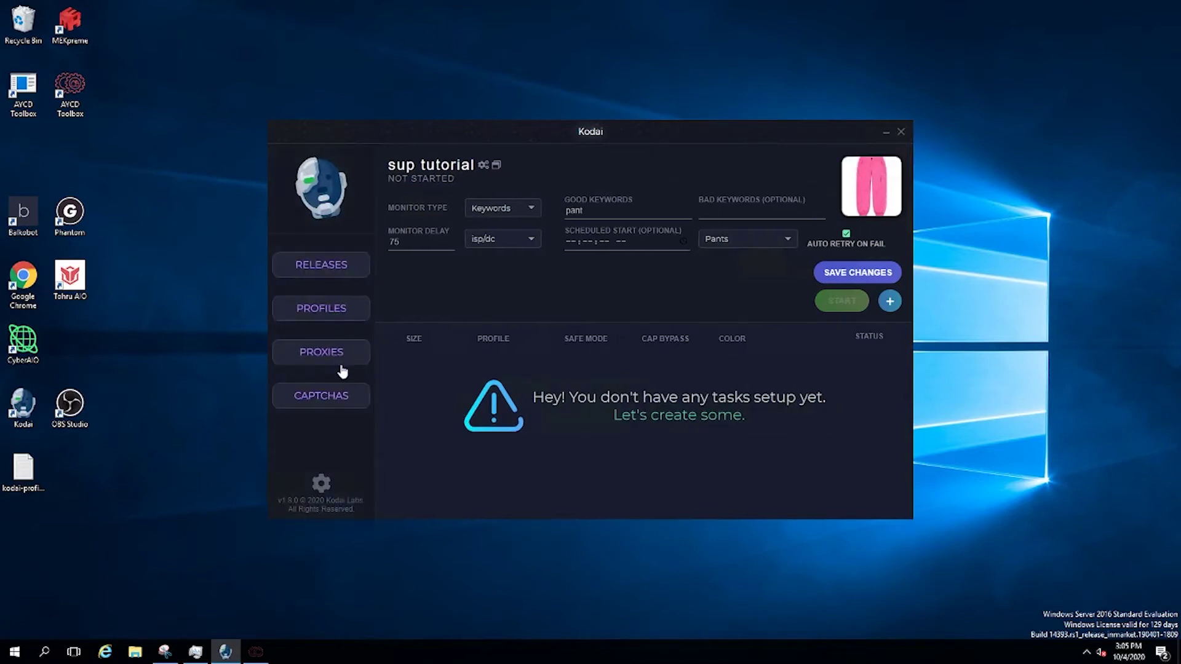
Start a new profile named 'test' with United States as the region
click(332, 317)
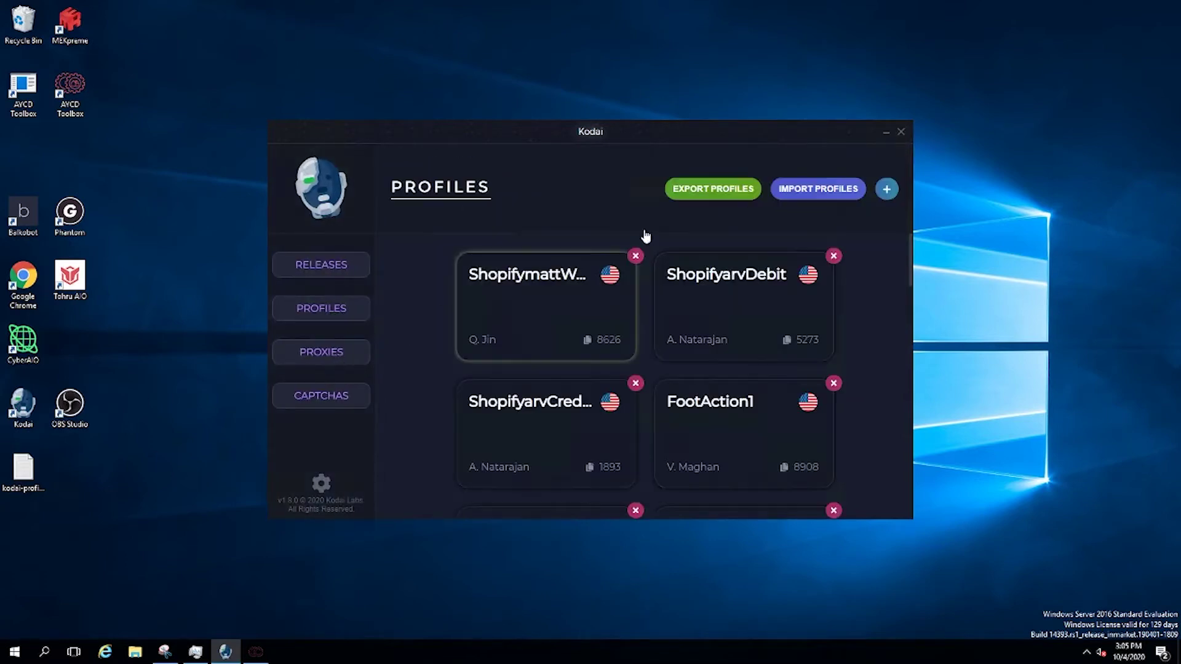
click(888, 190)
text(test)
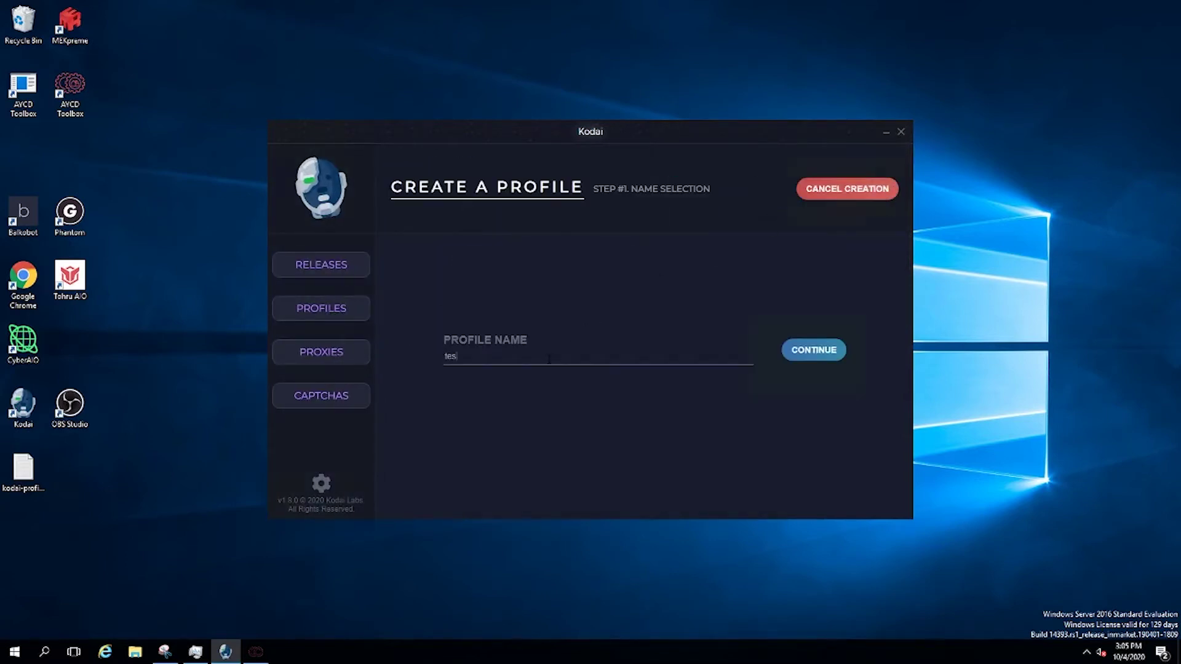
click(809, 349)
scroll(649, 446, down, 5)
click(768, 412)
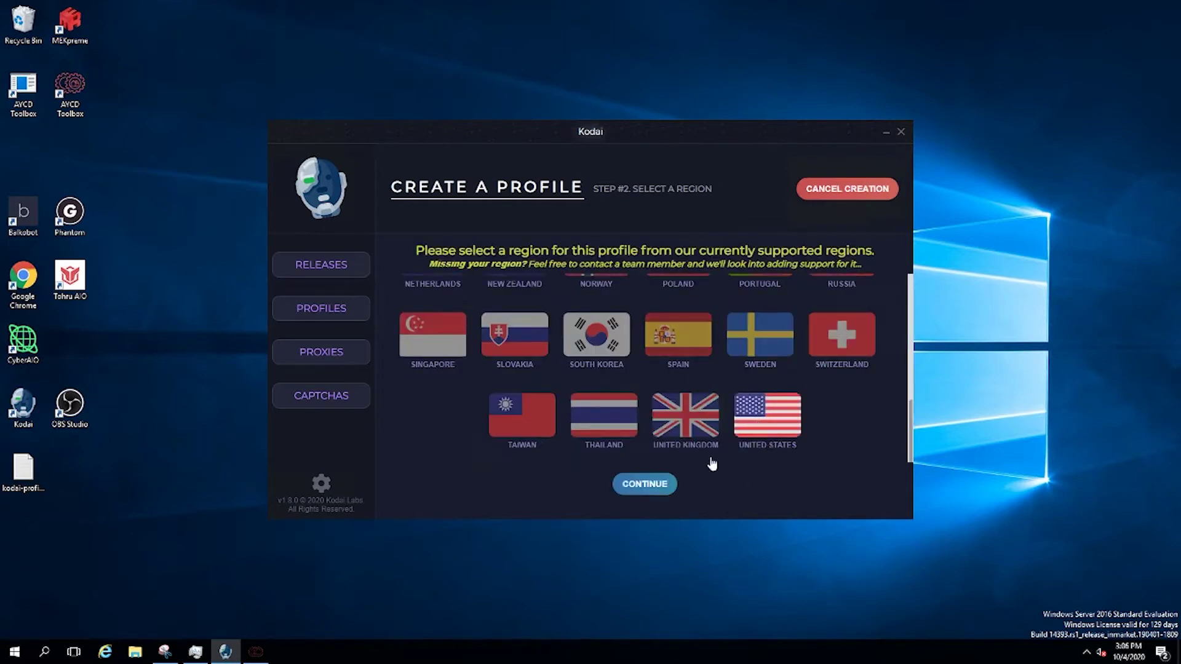
click(645, 483)
Fill in the delivery full name, street address and city, ZIP code and phone number
text(tes)
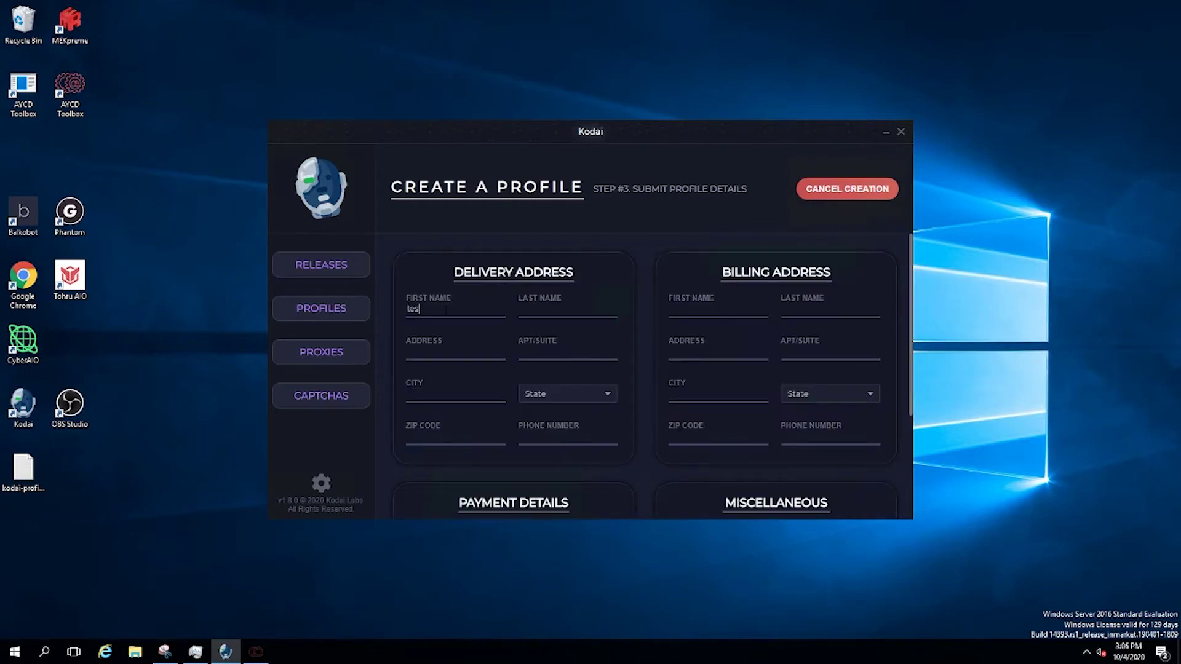
key(BackSpace)
key(BackSpace)
key(BackSpace)
text(Joh)
text(Doe)
key(Tab)
text(32)
text(123)
text( urMOM)
text( C)
text(Atlant)
key(Tab)
text(Geor)
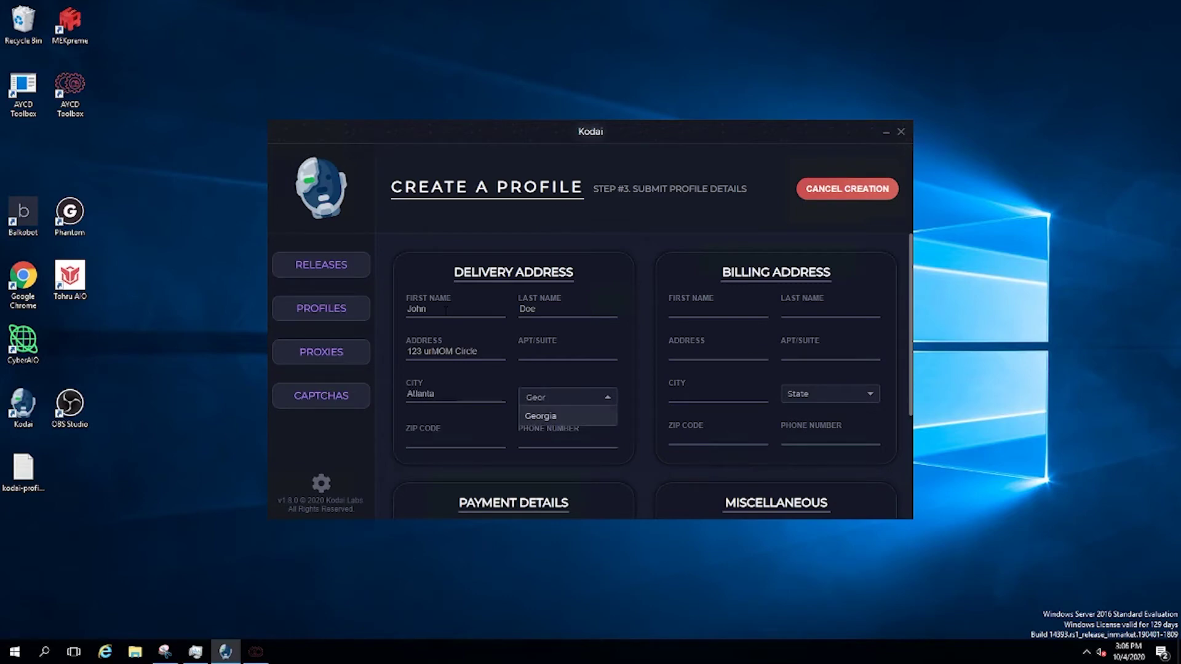
key(Tab)
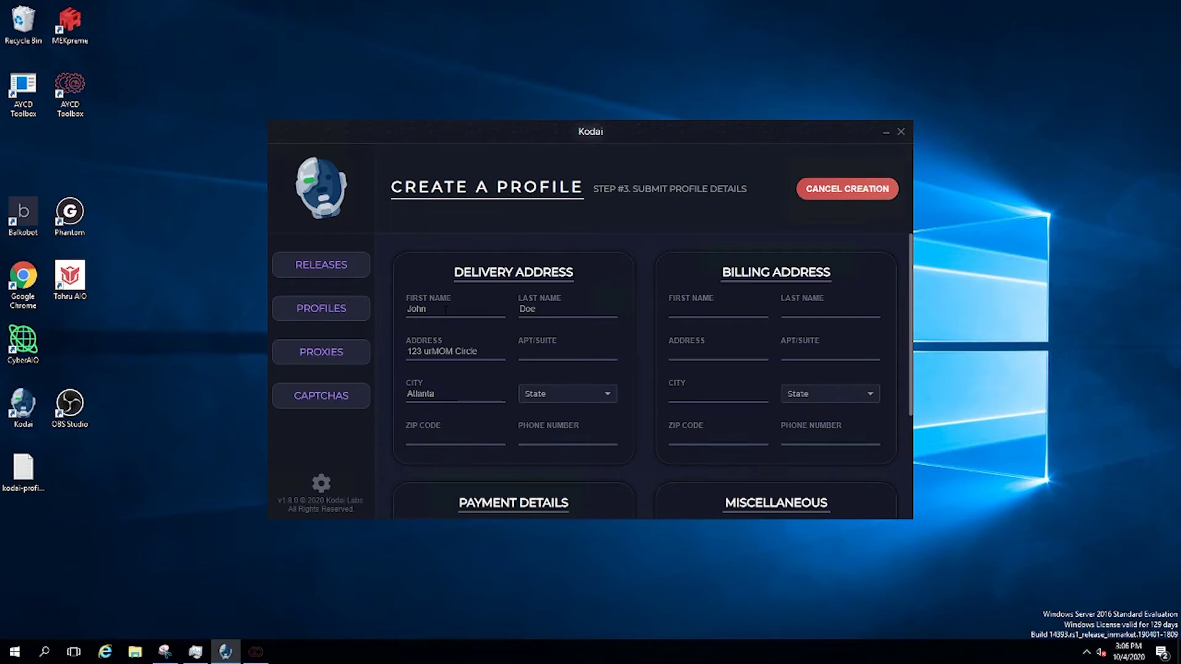
text(33)
text(00)
key(Tab)
Choose Georgia as the delivery state and use the delivery address for billing
click(576, 394)
text(ge)
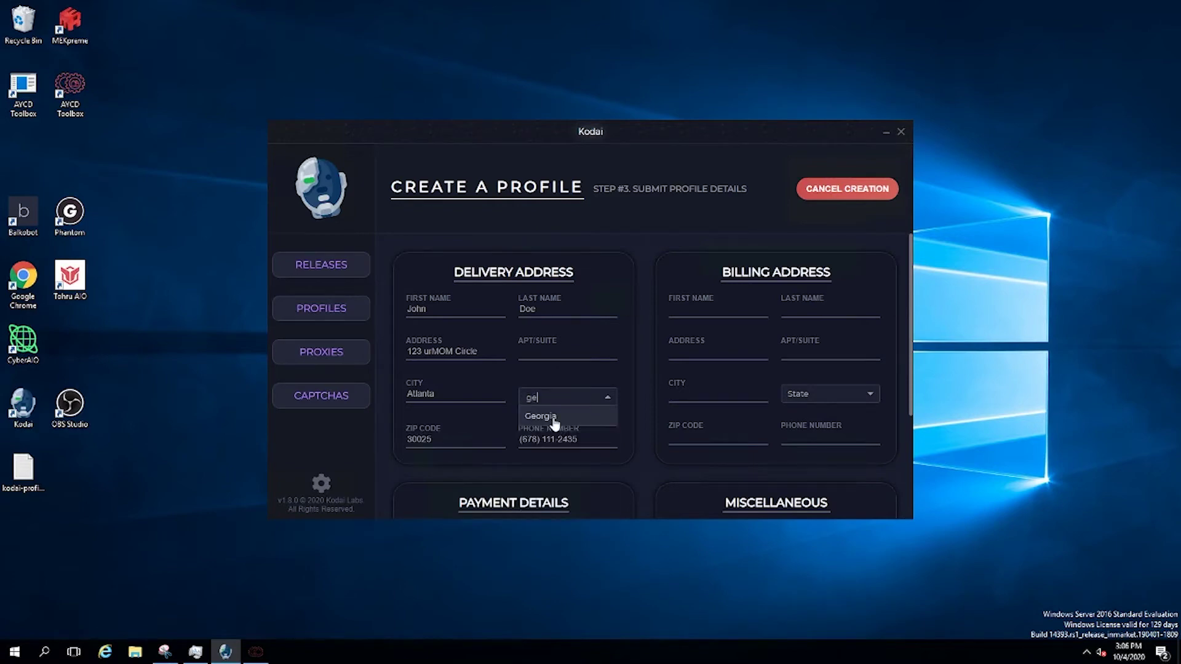
click(554, 417)
scroll(651, 419, down, 3)
click(690, 388)
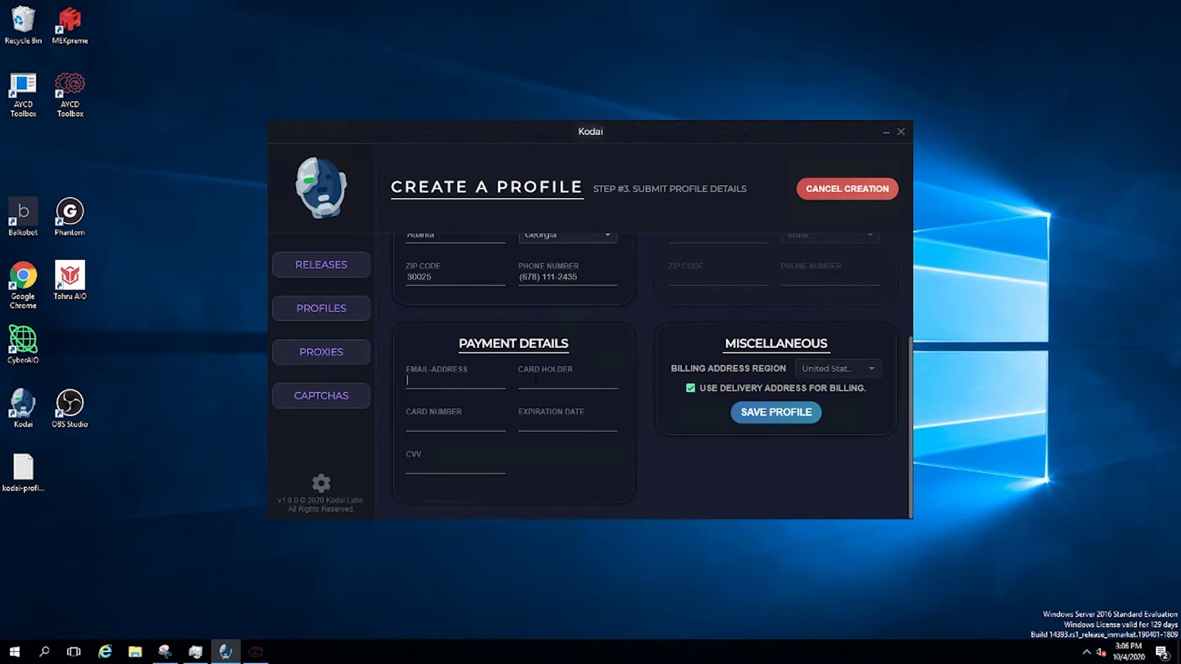
Enter the test profile's email, card holder name, card number, expiration 12/23 and CVV
text(John Doe)
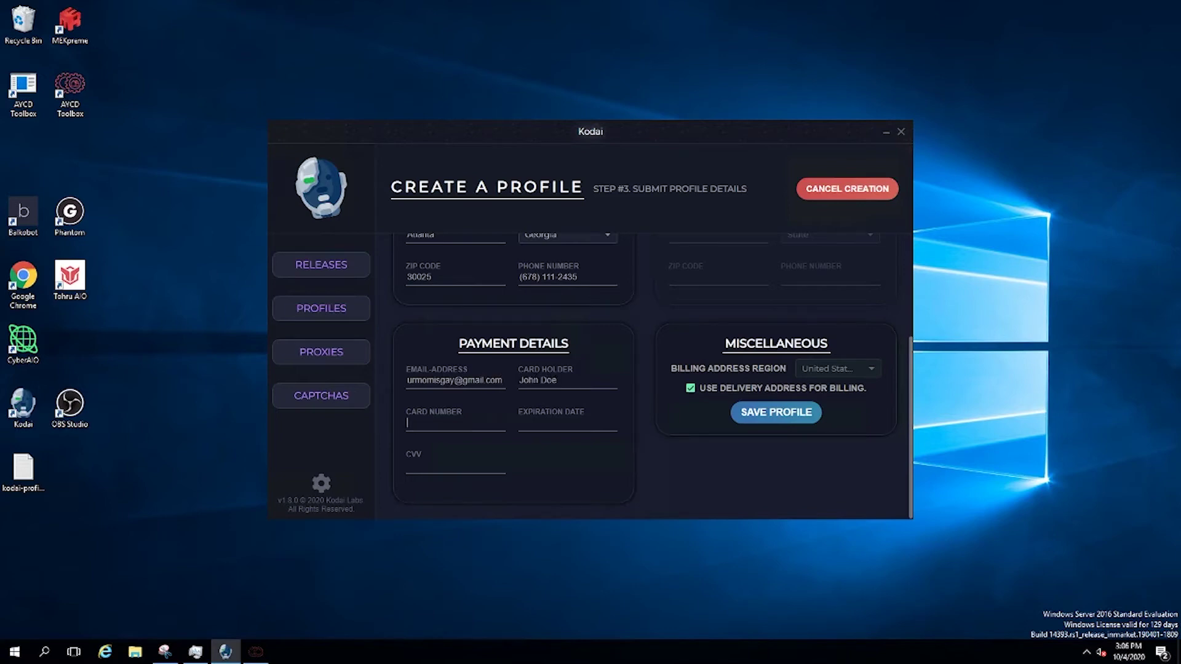
text(1234 5678 901212/23123)
scroll(778, 471, up, 3)
scroll(775, 469, down, 3)
Save the profile, re-enter the card number after the error, and save again
click(772, 412)
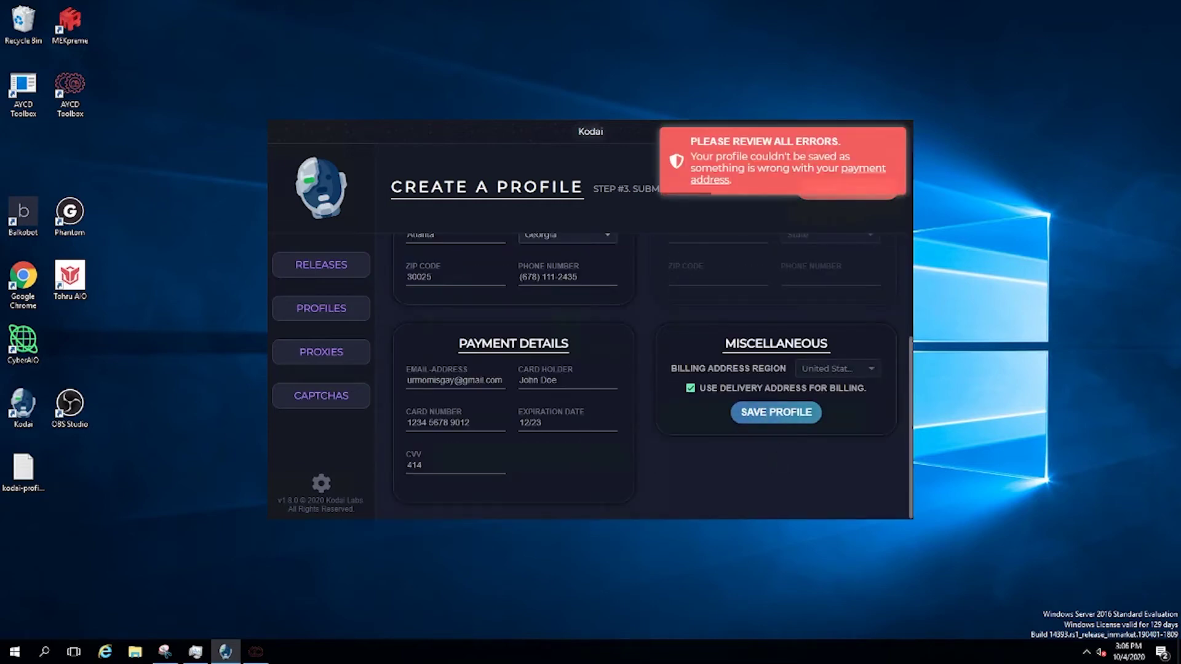
scroll(612, 424, up, 3)
scroll(613, 405, down, 3)
scroll(681, 376, up, 3)
scroll(680, 375, down, 3)
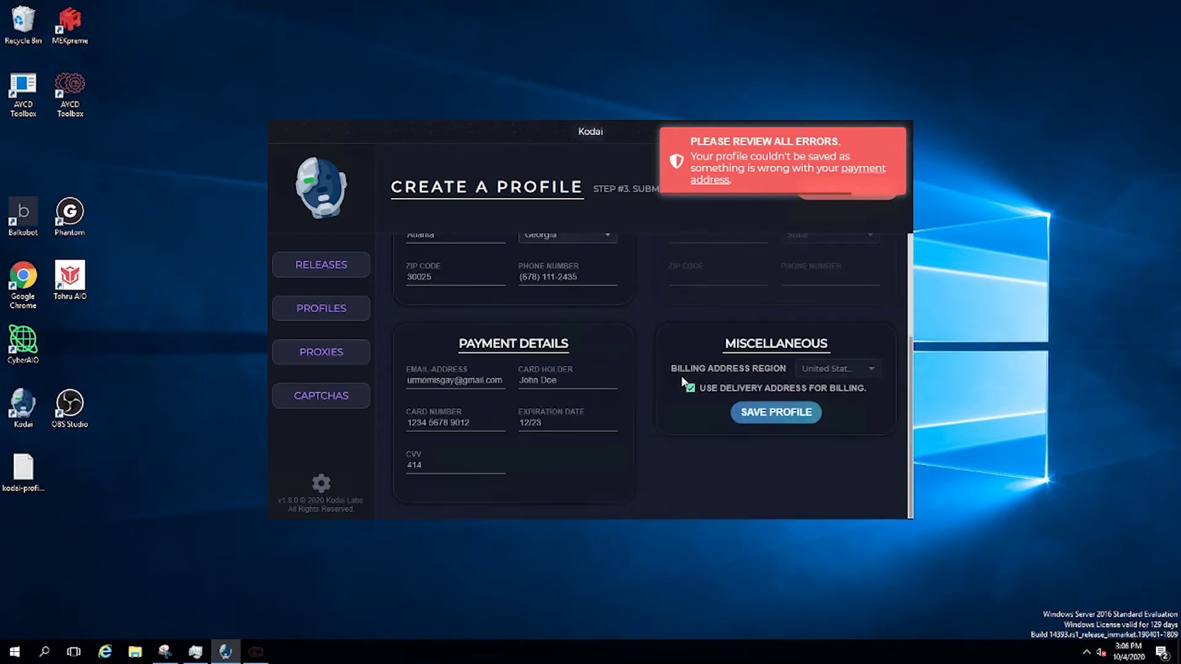
scroll(681, 377, up, 3)
scroll(681, 377, down, 3)
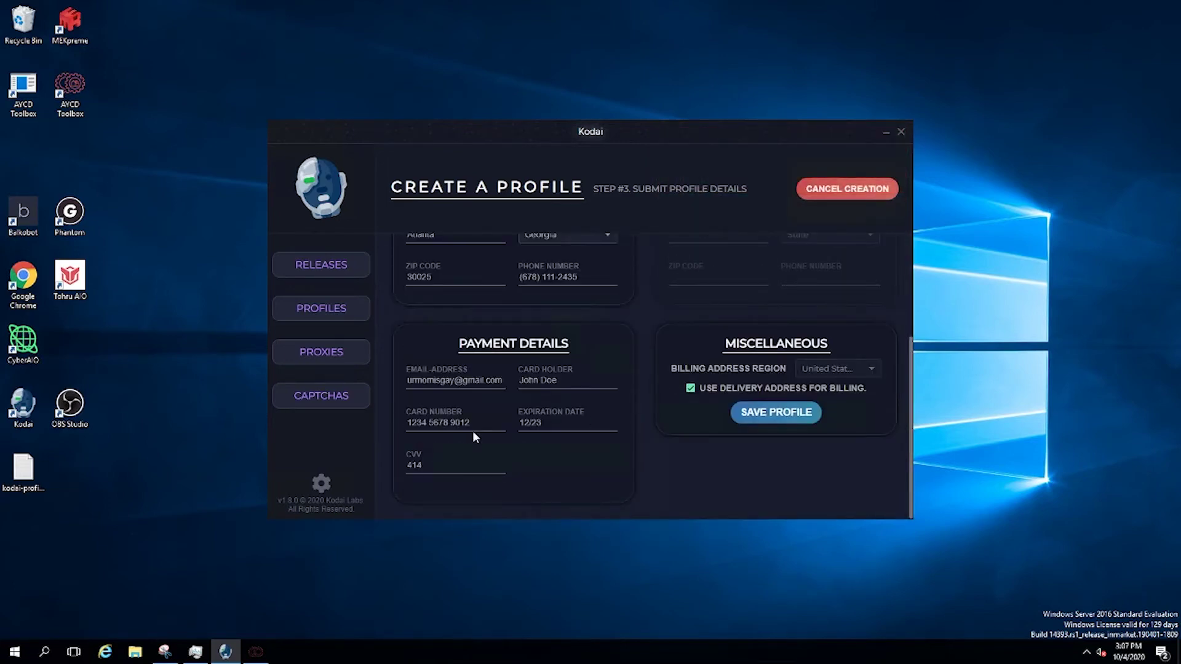
key(BackSpace)
click(769, 413)
click(321, 265)
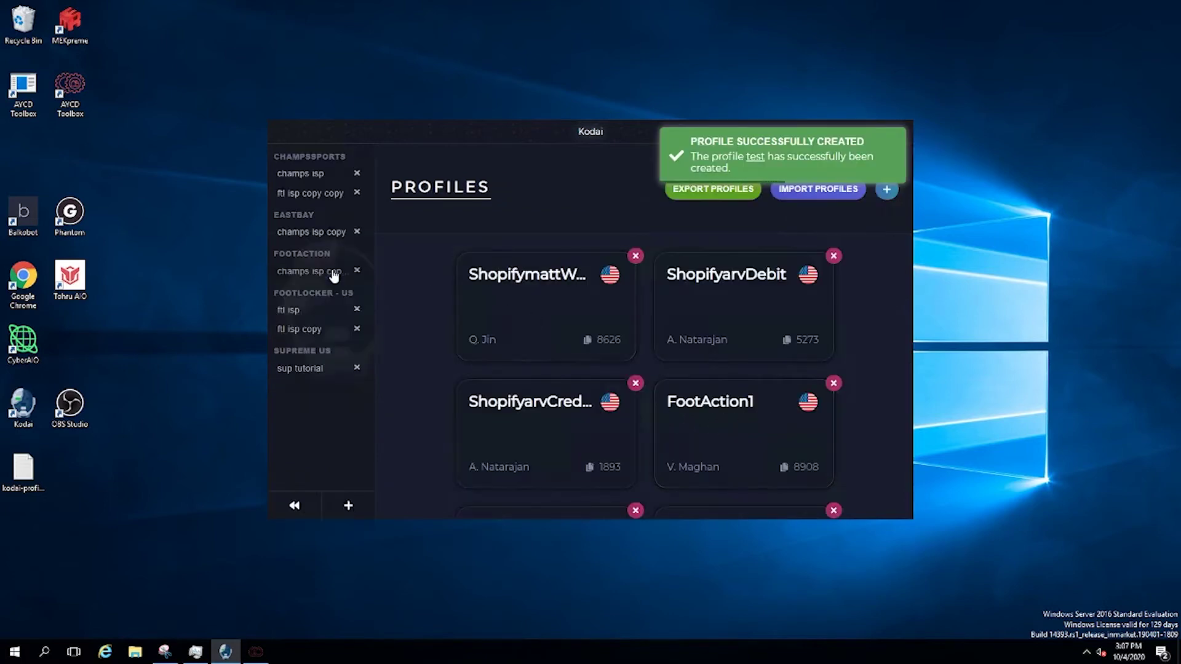
In sup tutorial, create a Random-size task using the test profile, then stop it
click(317, 368)
click(889, 301)
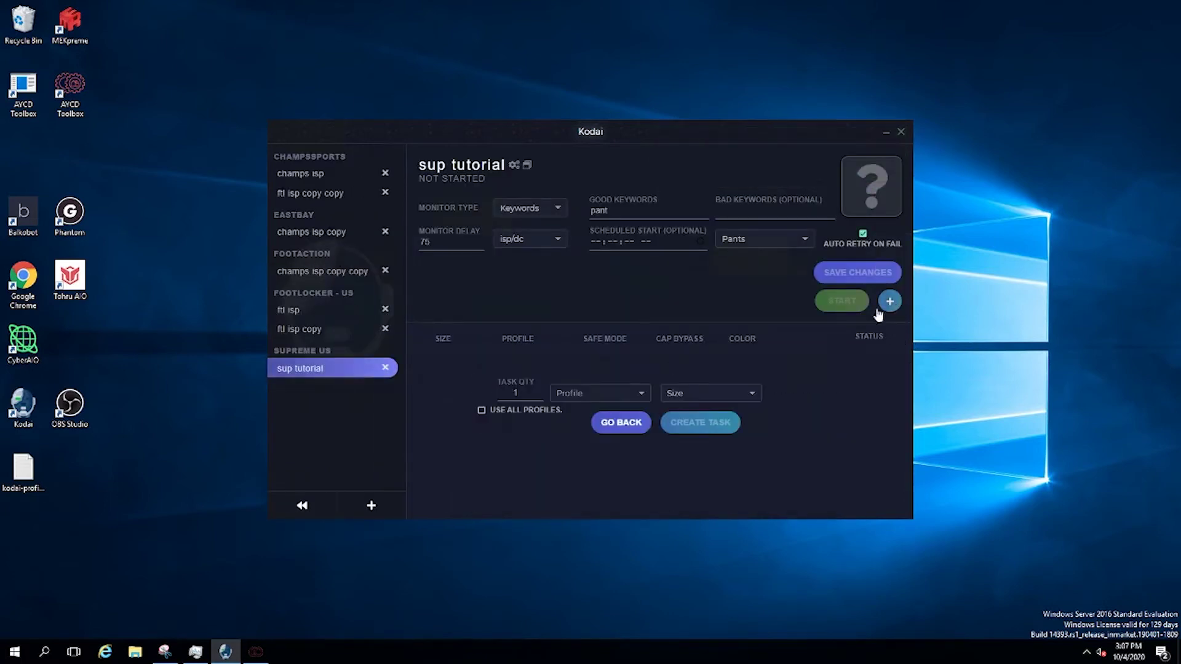
click(710, 392)
click(655, 336)
click(625, 393)
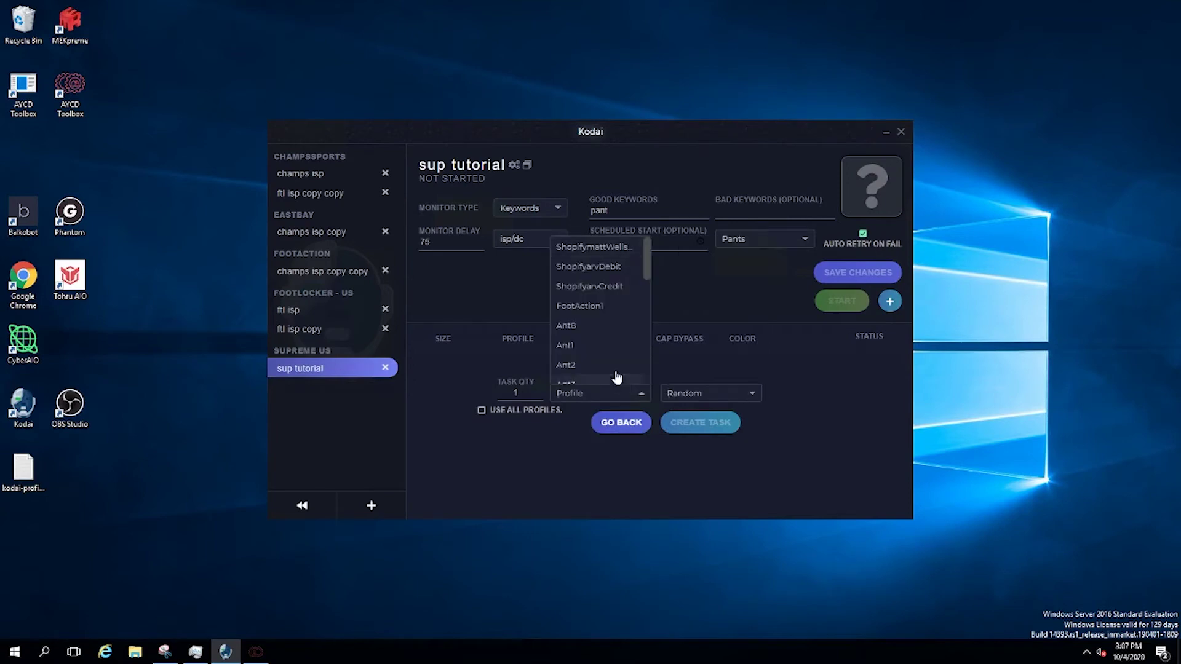
scroll(611, 347, down, 3)
click(564, 377)
click(701, 424)
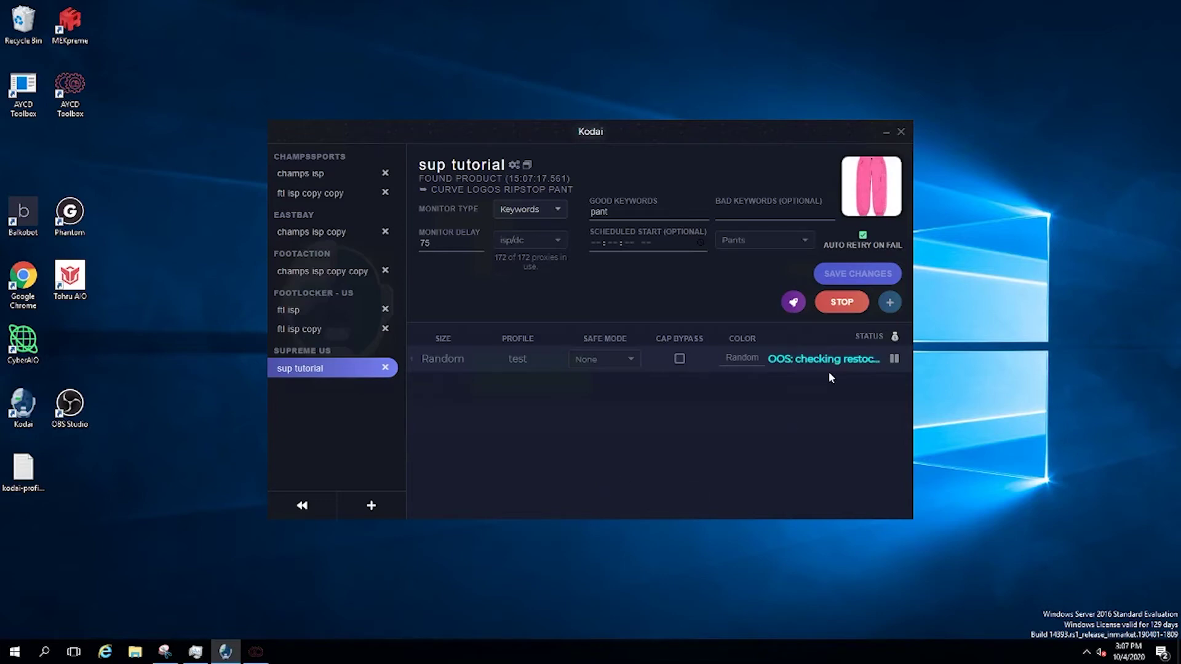
click(842, 303)
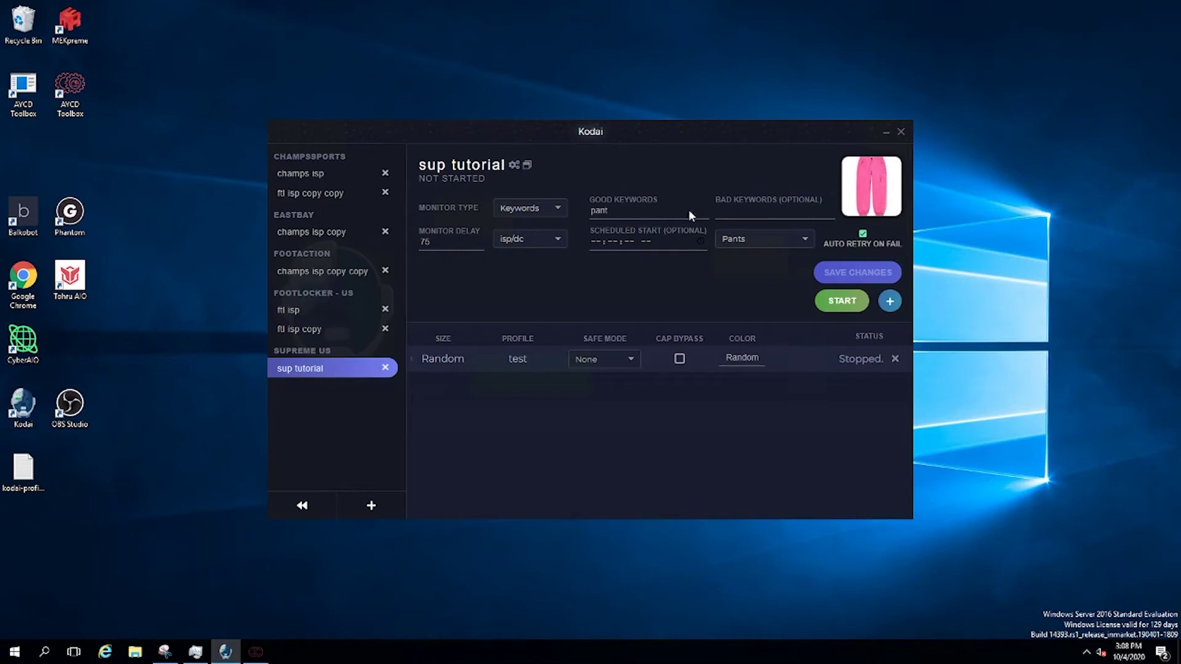
Replace keyword pant with Keychain, set category Accessories, save and start the task
drag(608, 211, 568, 211)
text(Keychain)
click(824, 273)
click(762, 239)
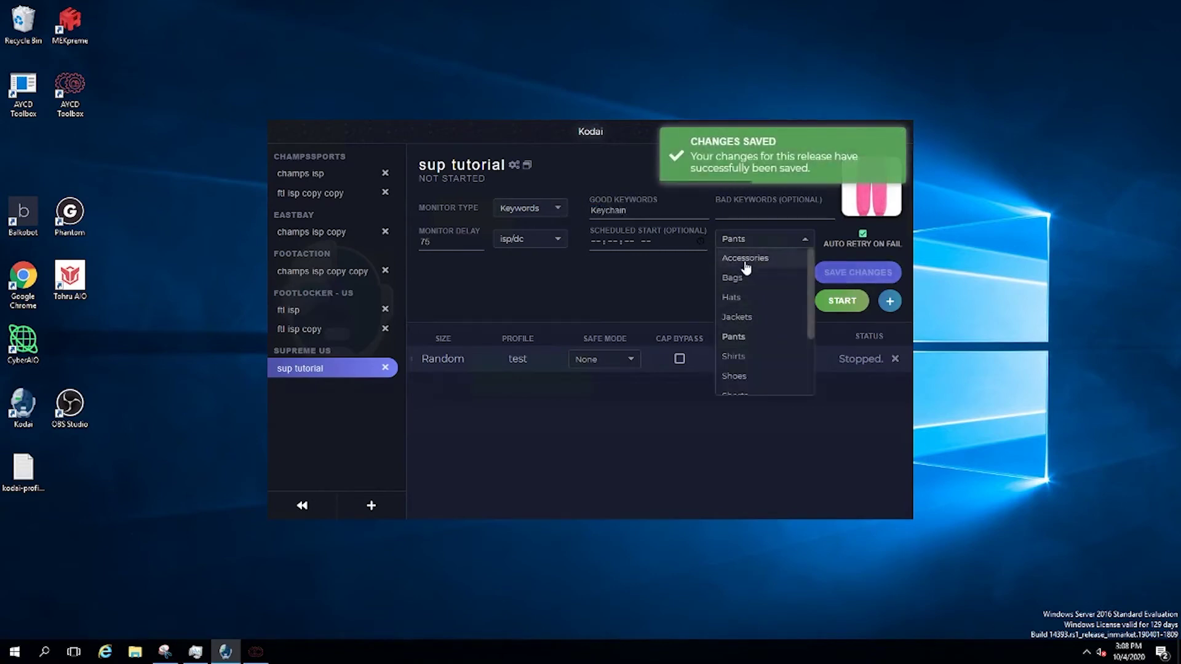
click(745, 258)
click(857, 273)
click(842, 301)
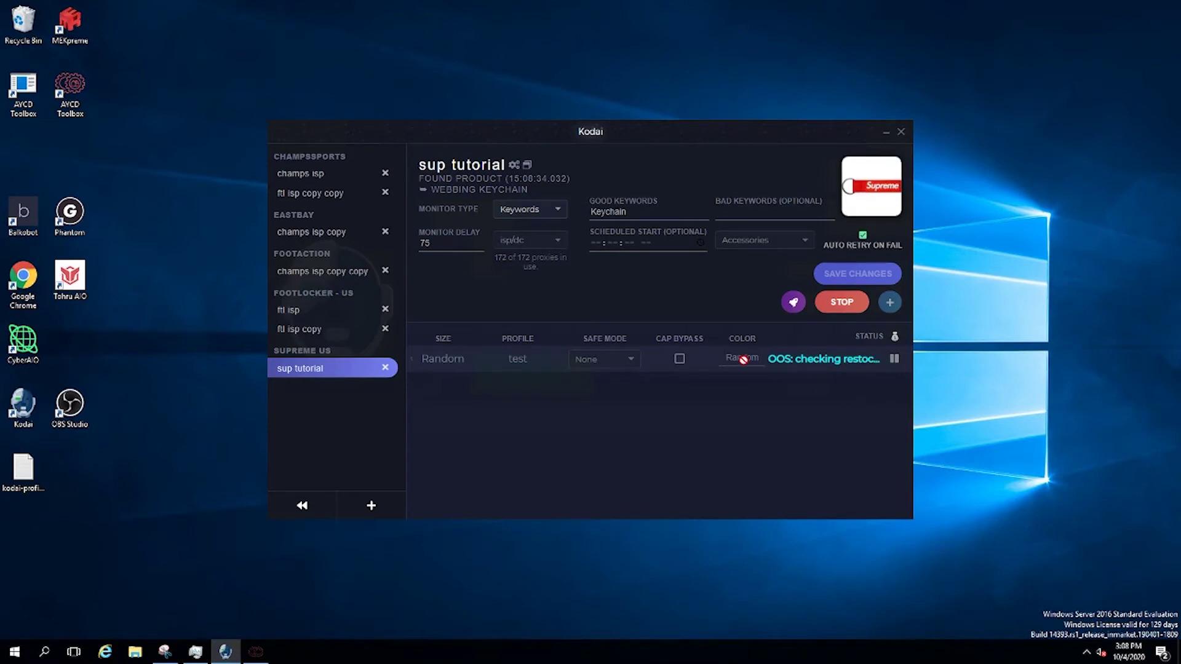
Stop the task, set the colour to Red, save and restart it
key(ctrl+a)
click(847, 302)
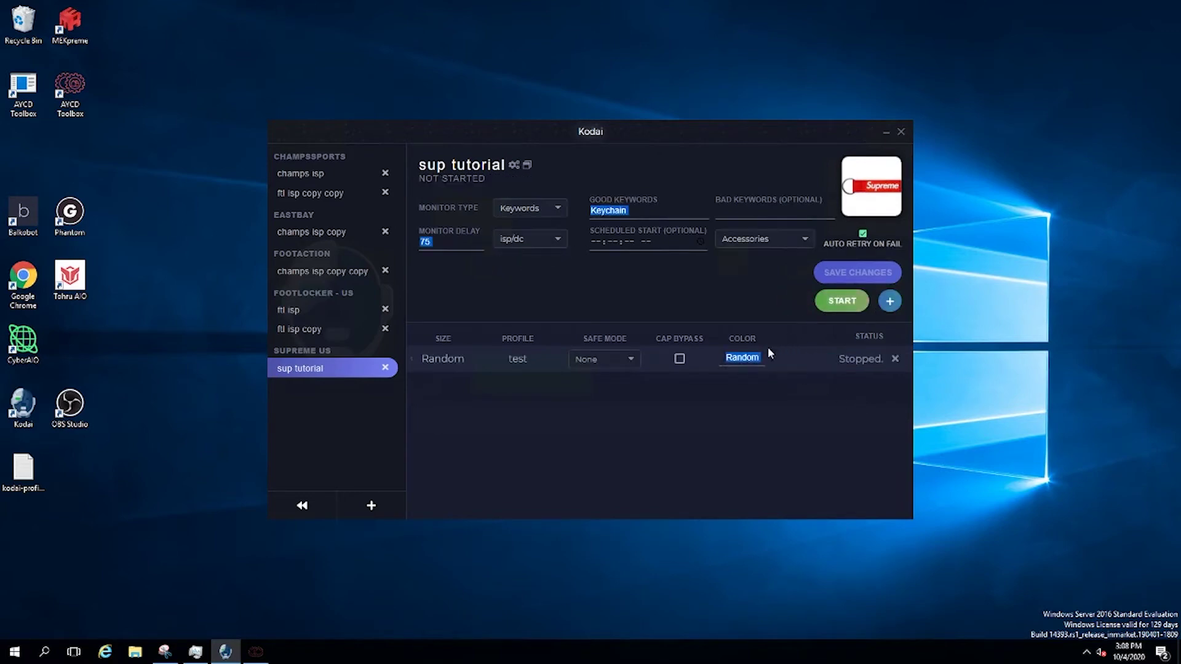
text(Red)
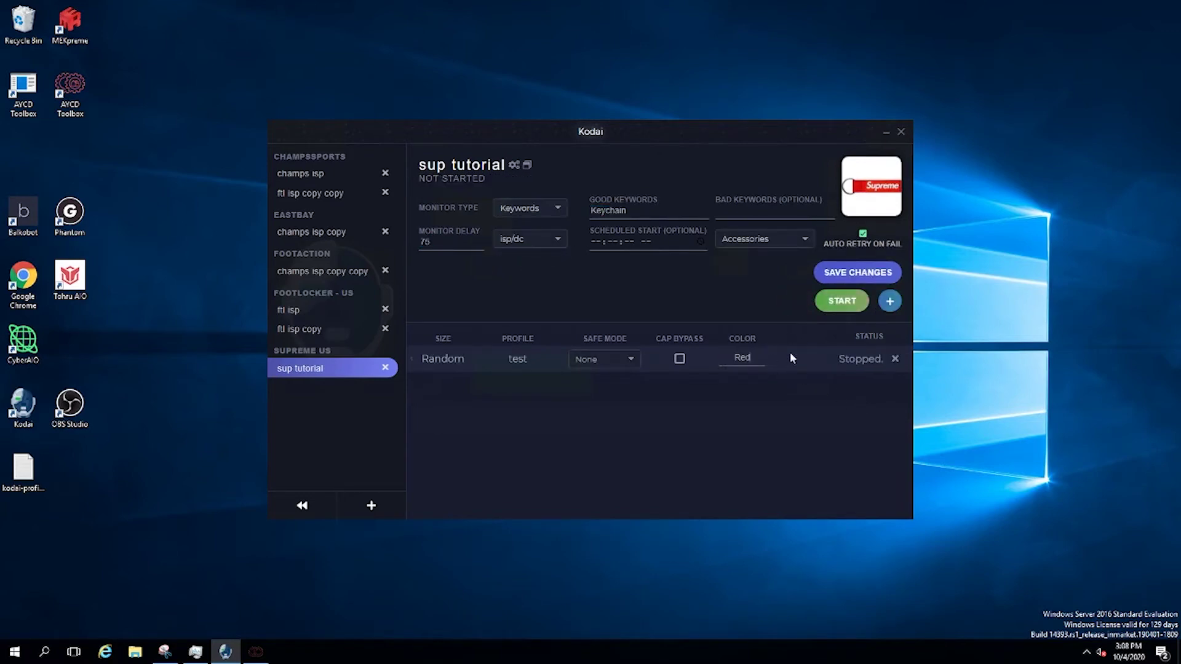
click(854, 271)
click(842, 302)
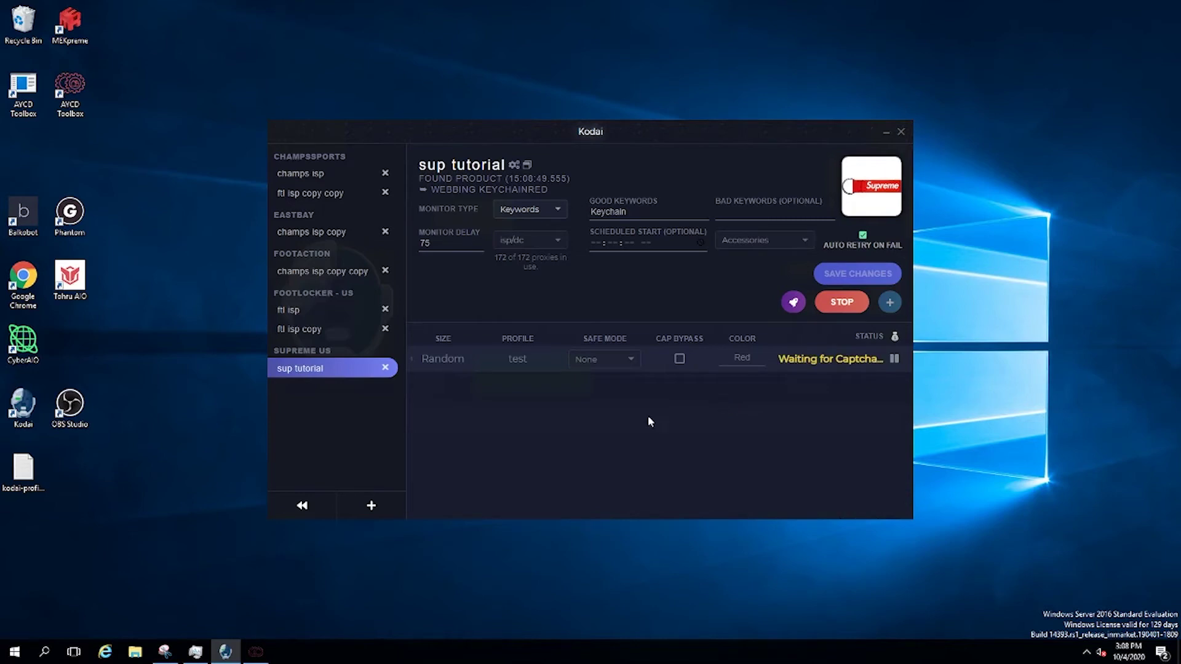
Open a Supreme captcha solver for the JIN3 account from the Captchas page
click(284, 508)
click(321, 397)
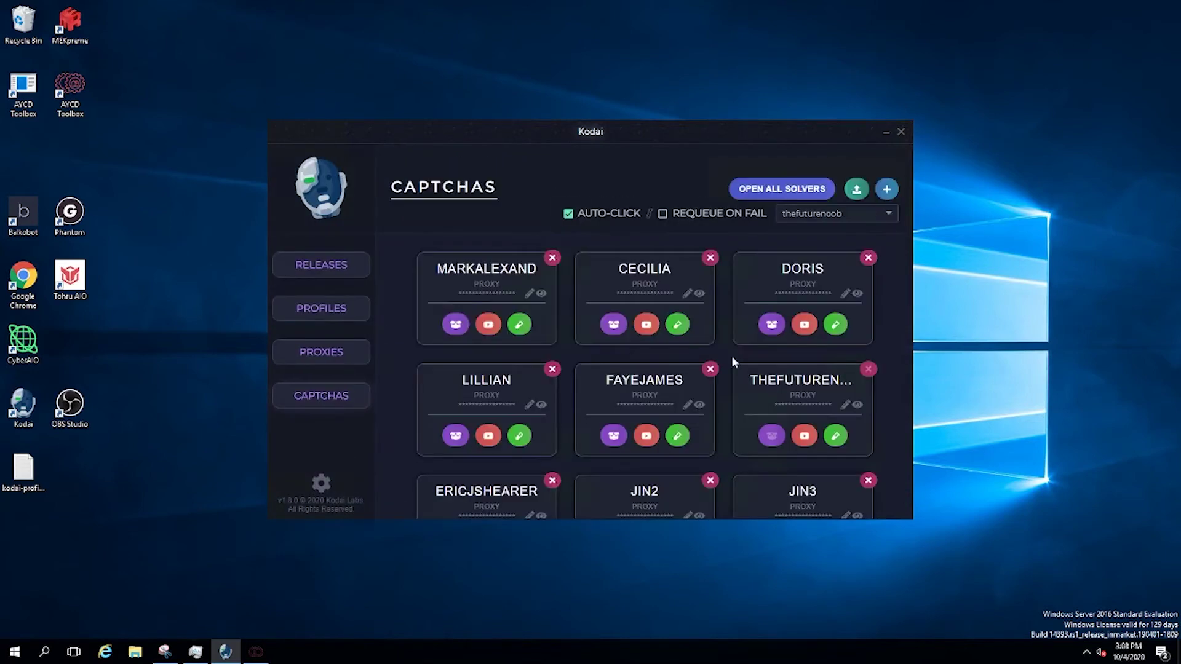
scroll(780, 369, down, 2)
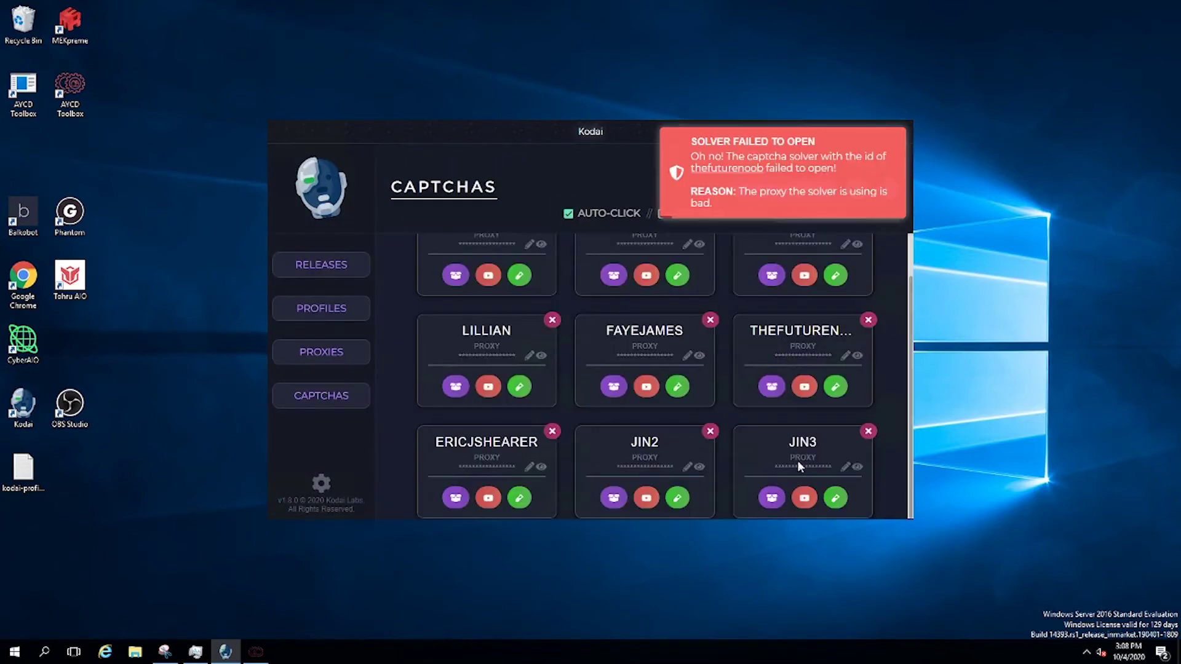
click(772, 497)
click(669, 355)
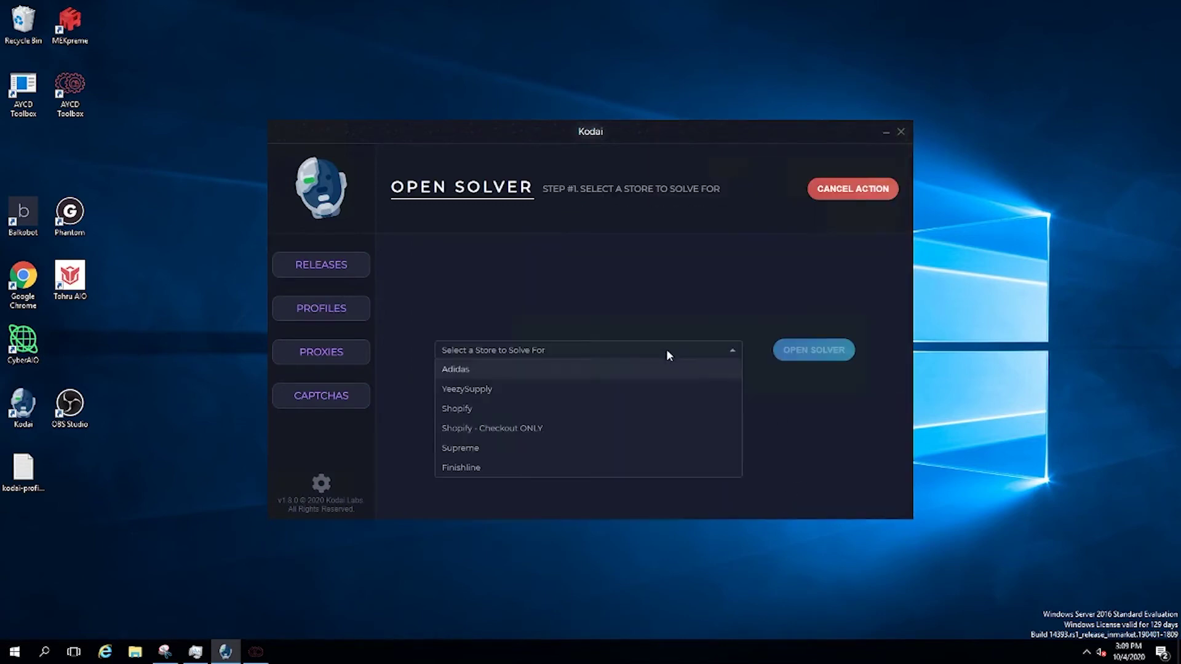
click(477, 454)
click(816, 355)
Return to the sup tutorial release and move the captcha harvester window to the left
click(355, 277)
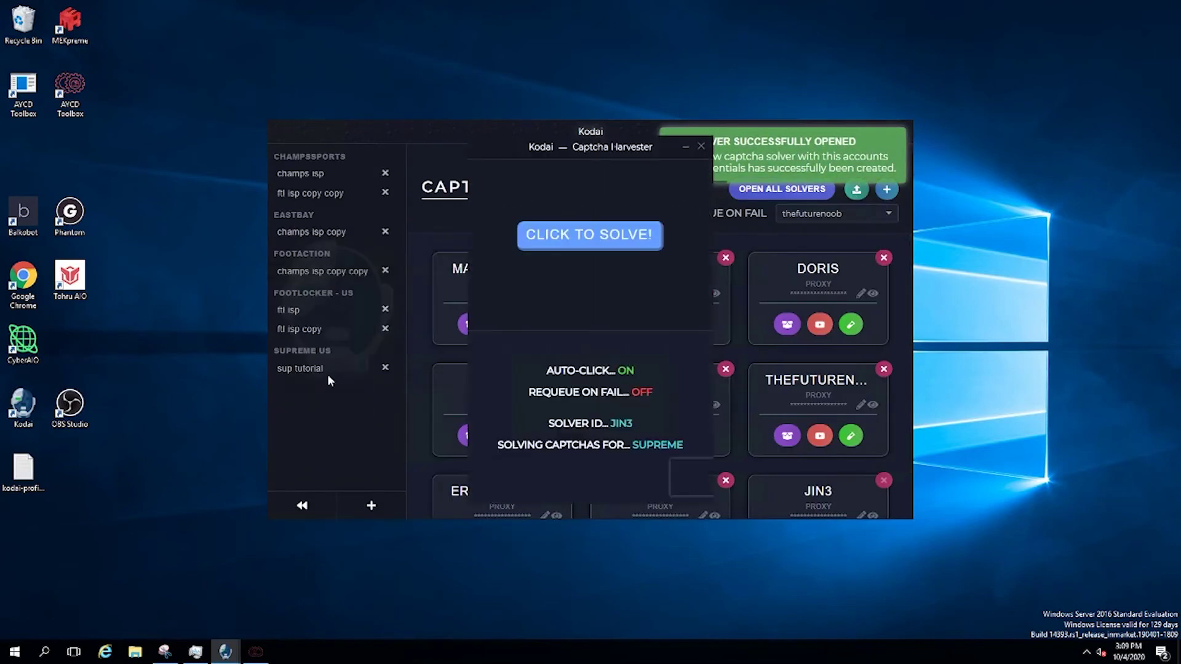
click(327, 369)
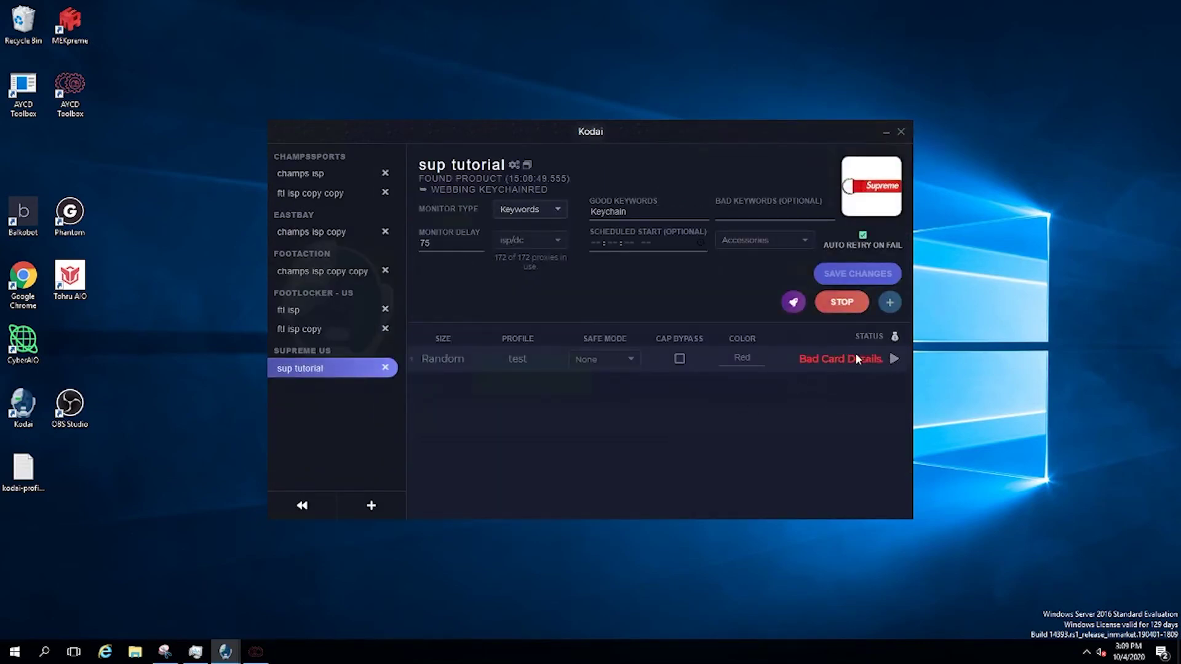
mouse_move(225, 651)
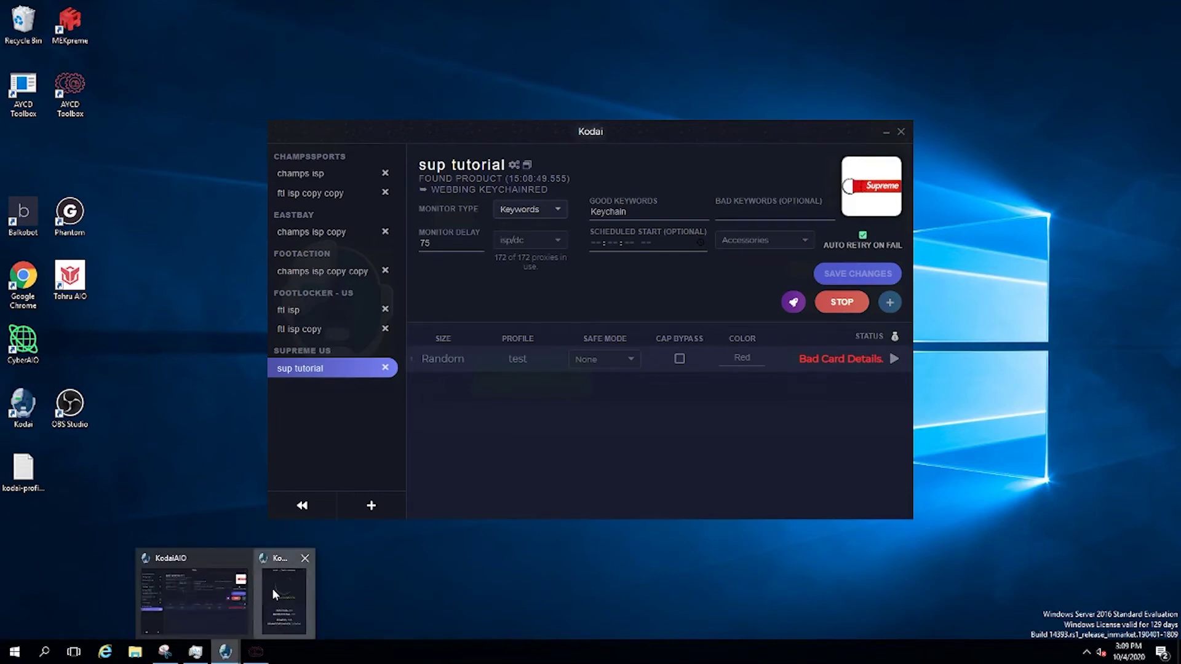
click(272, 588)
drag(541, 150, 92, 164)
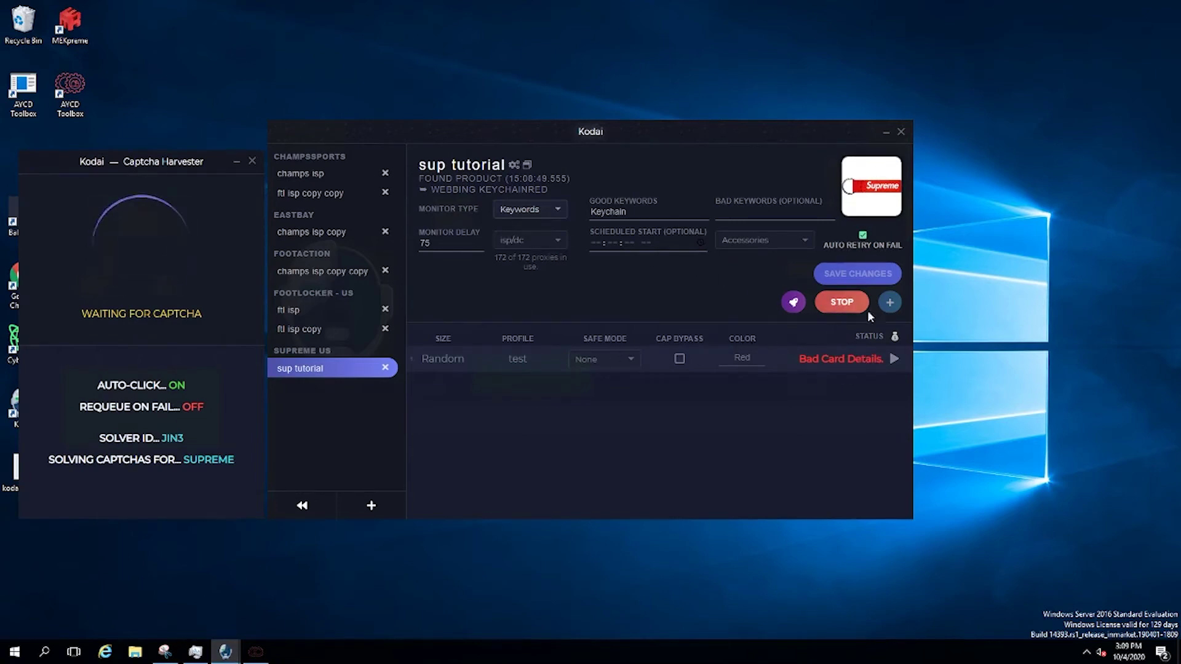
Stop the sup tutorial task and delete the release
click(848, 311)
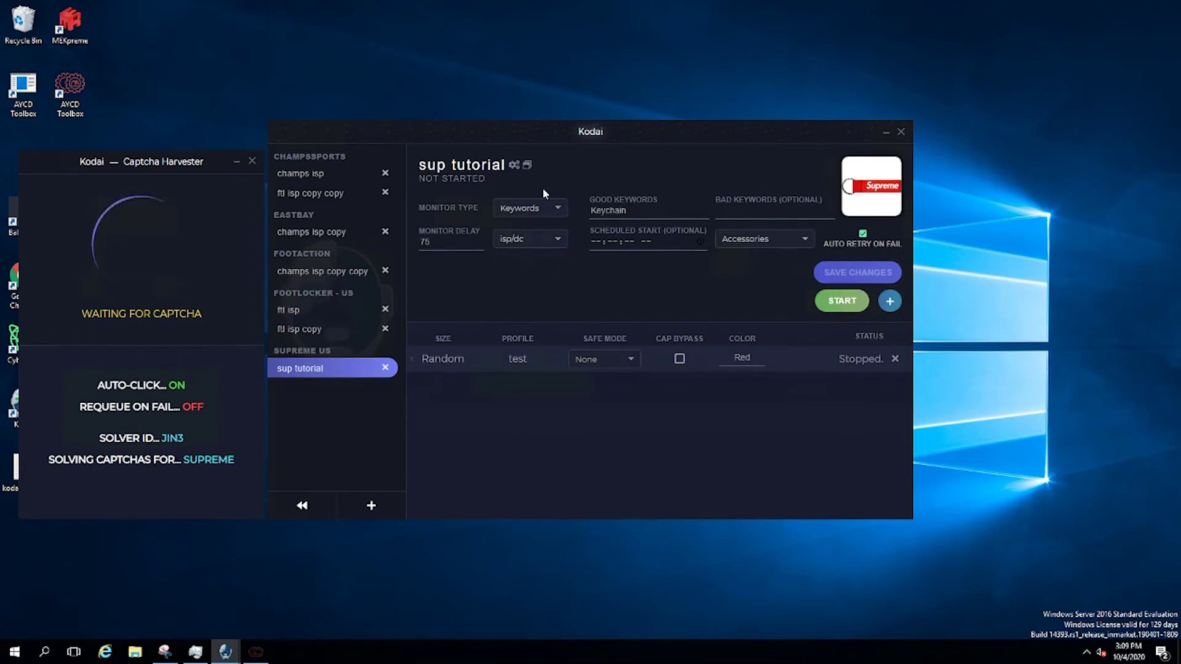
click(385, 369)
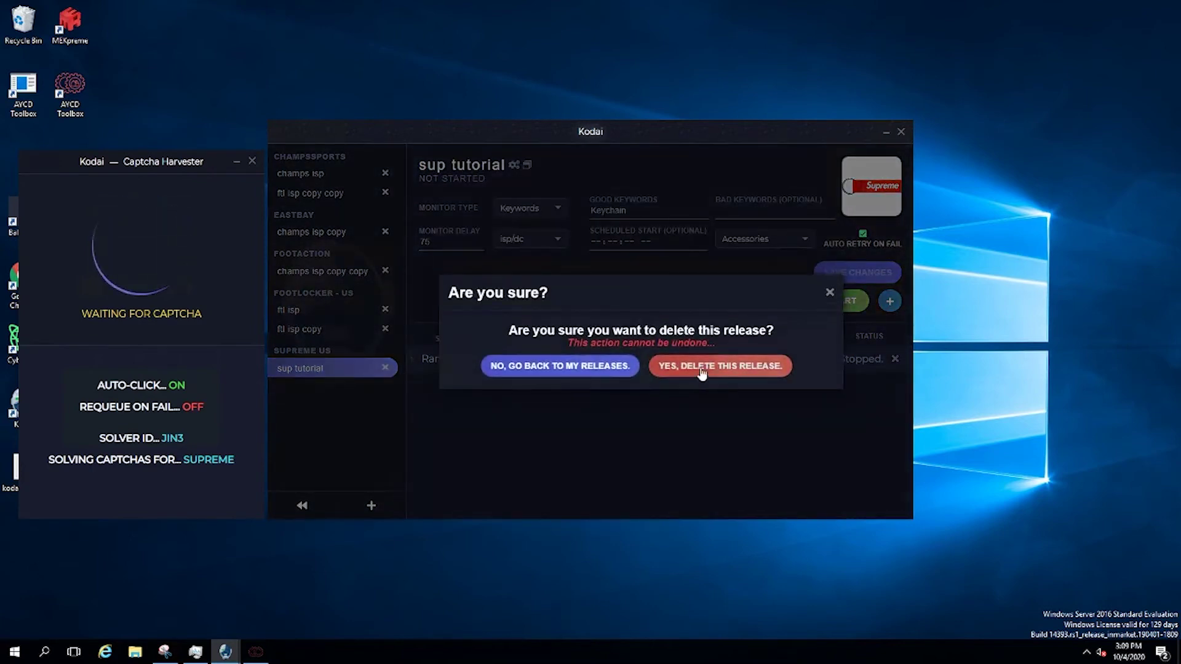
click(705, 368)
Create a release named footsites for the Footlocker - US store
click(371, 505)
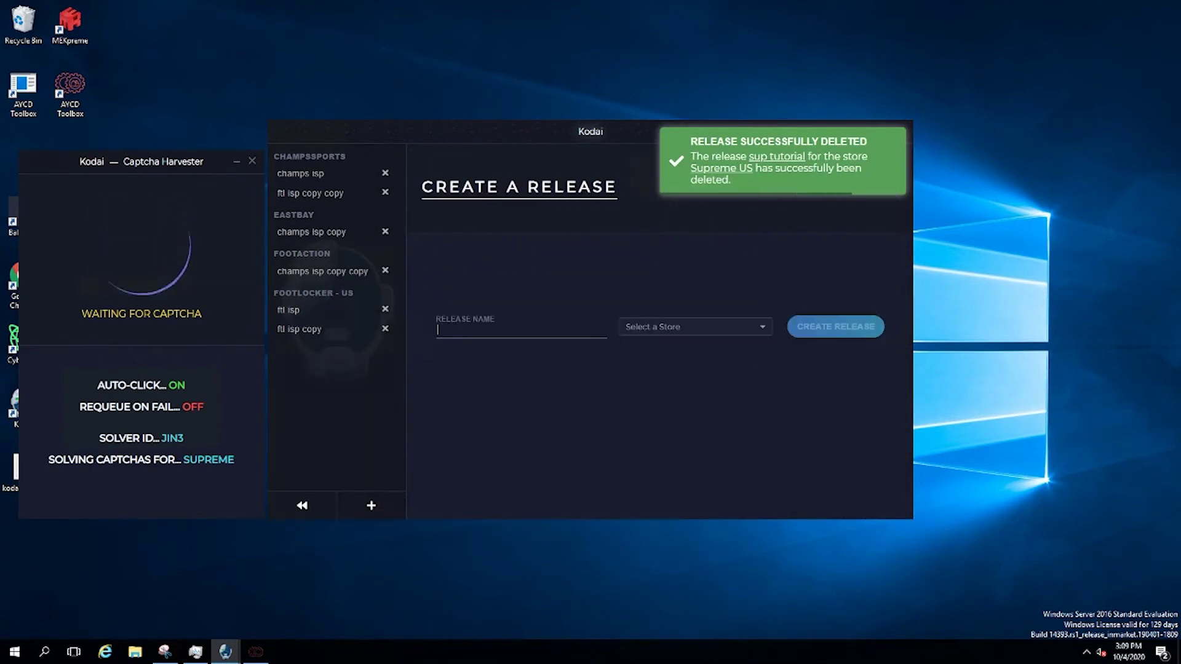
text(footsites)
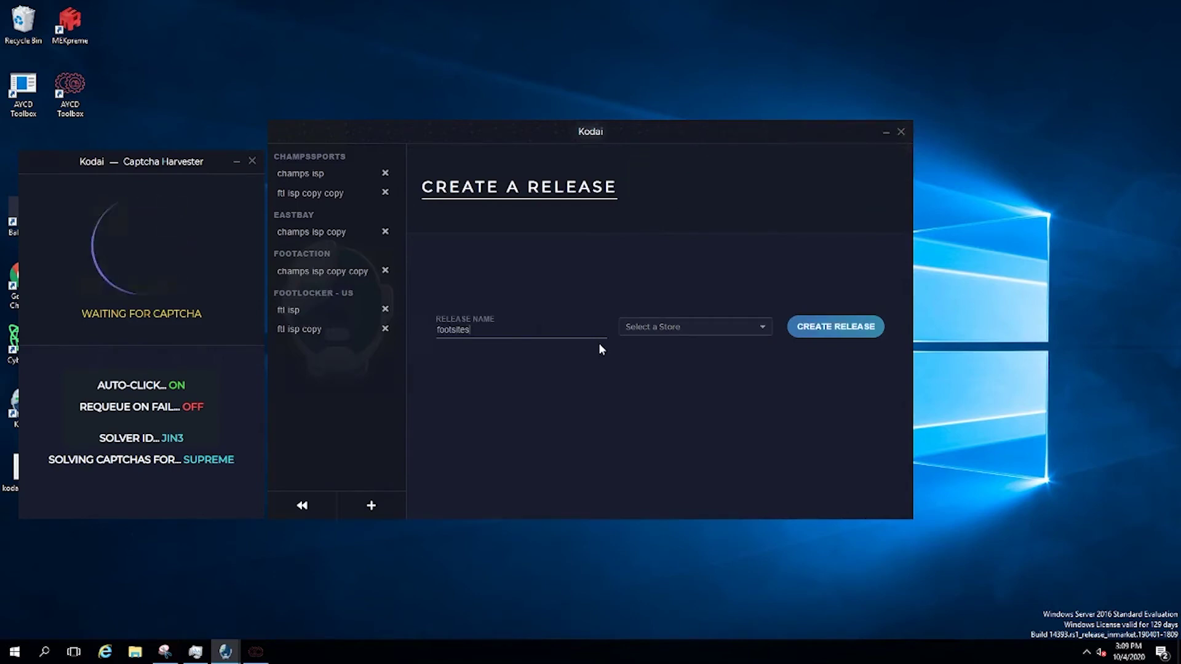
click(645, 326)
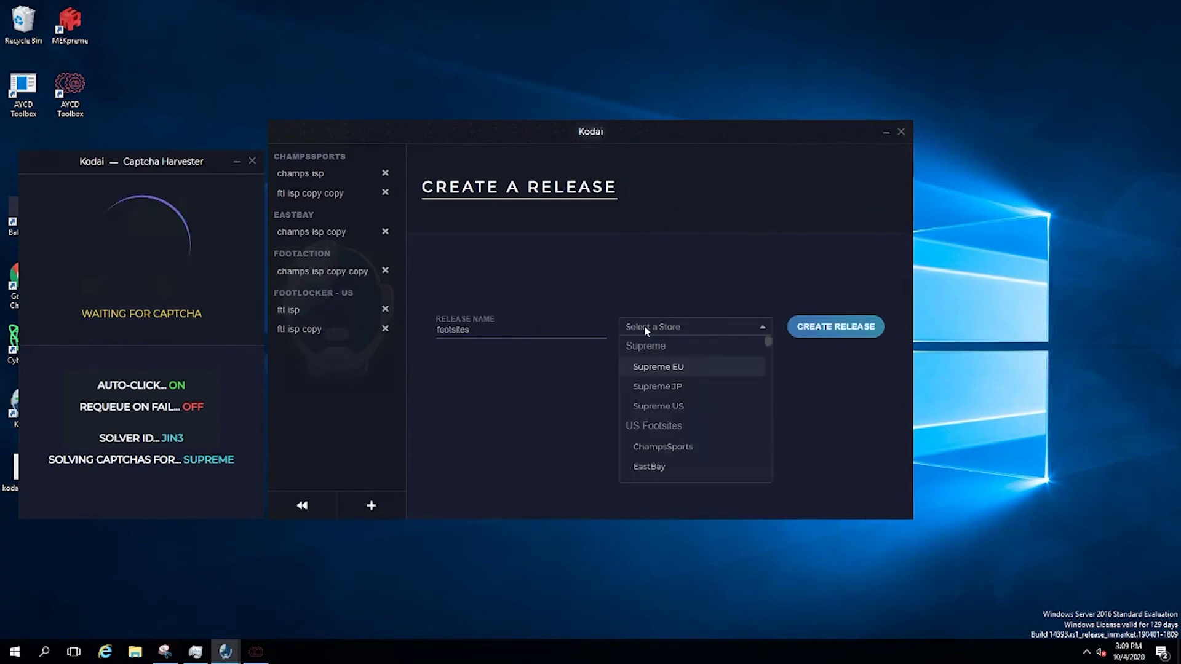
text(foots)
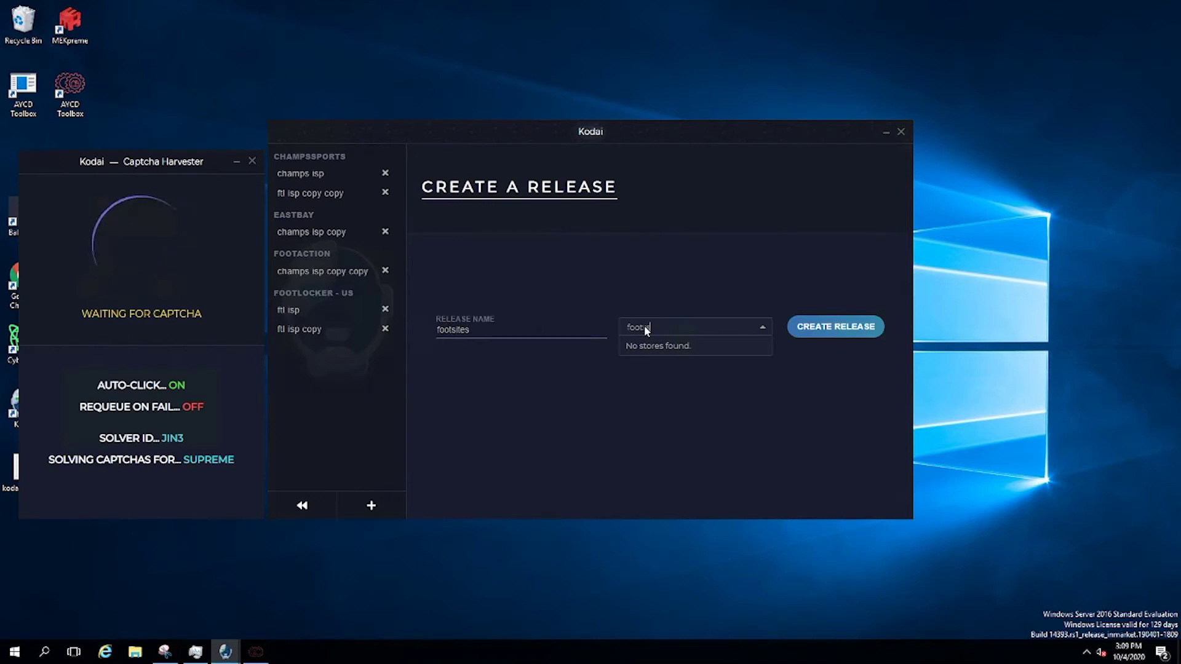
key(BackSpace)
key(BackSpace)
text(s)
key(BackSpace)
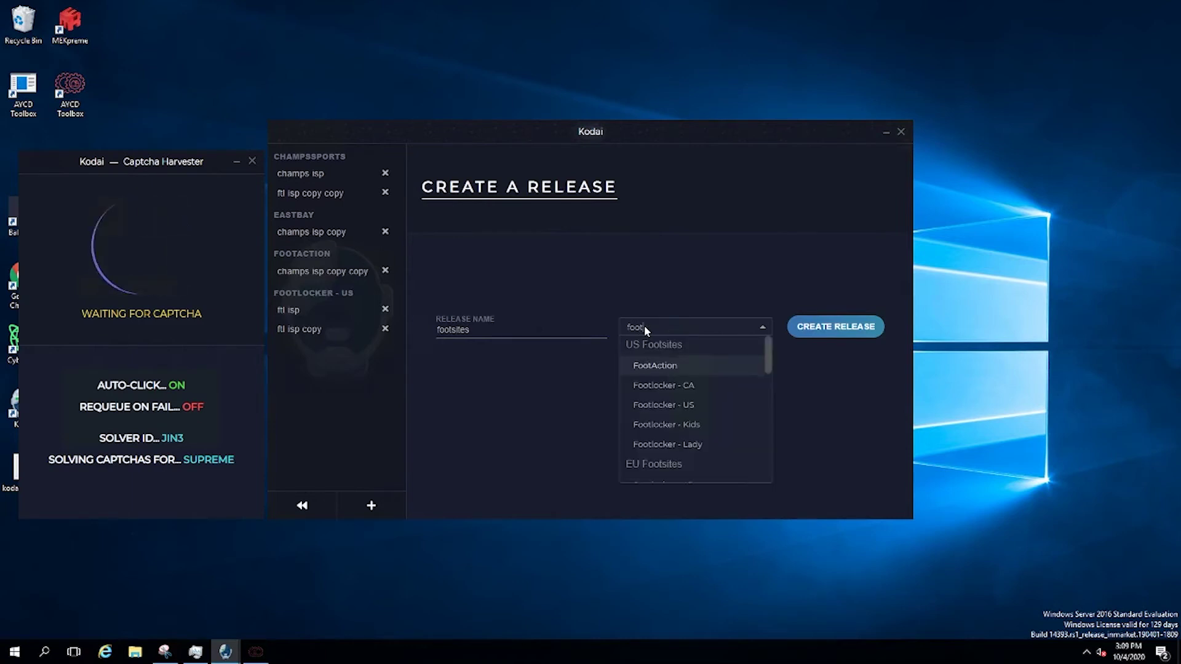
text(s)
key(BackSpace)
key(BackSpace)
key(BackSpace)
key(BackSpace)
key(BackSpace)
text(fo)
click(698, 404)
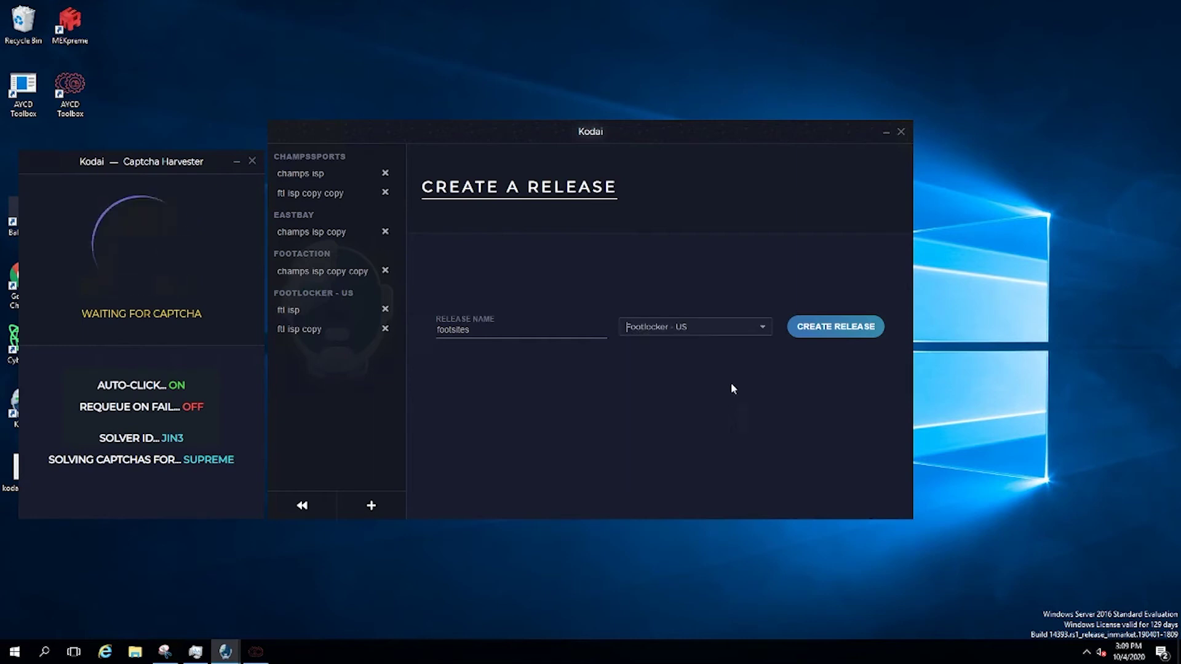
click(835, 327)
Set footsites' monitoring proxies to isp/dc, then delete the footsites release
click(530, 238)
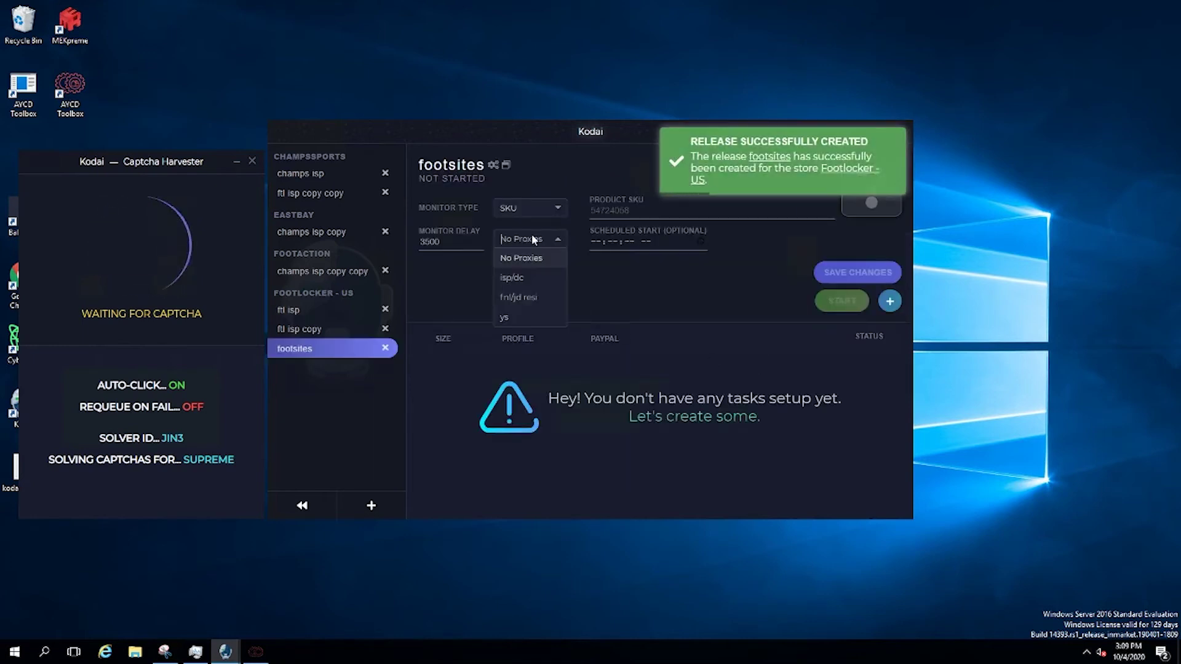
click(532, 275)
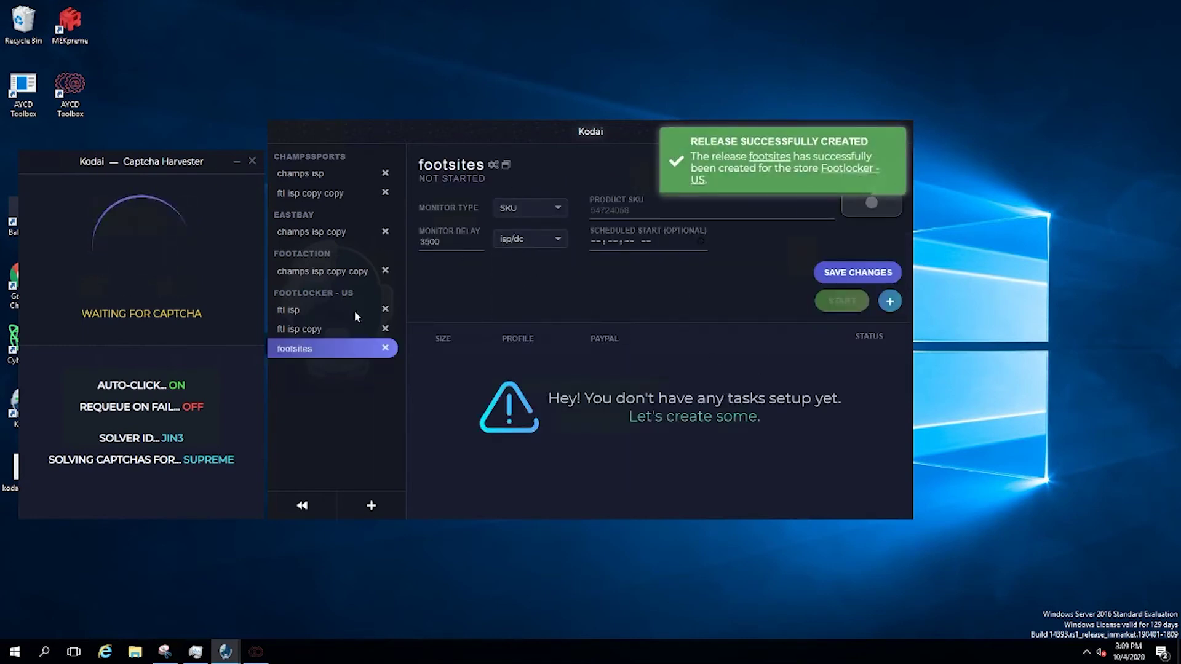
click(385, 348)
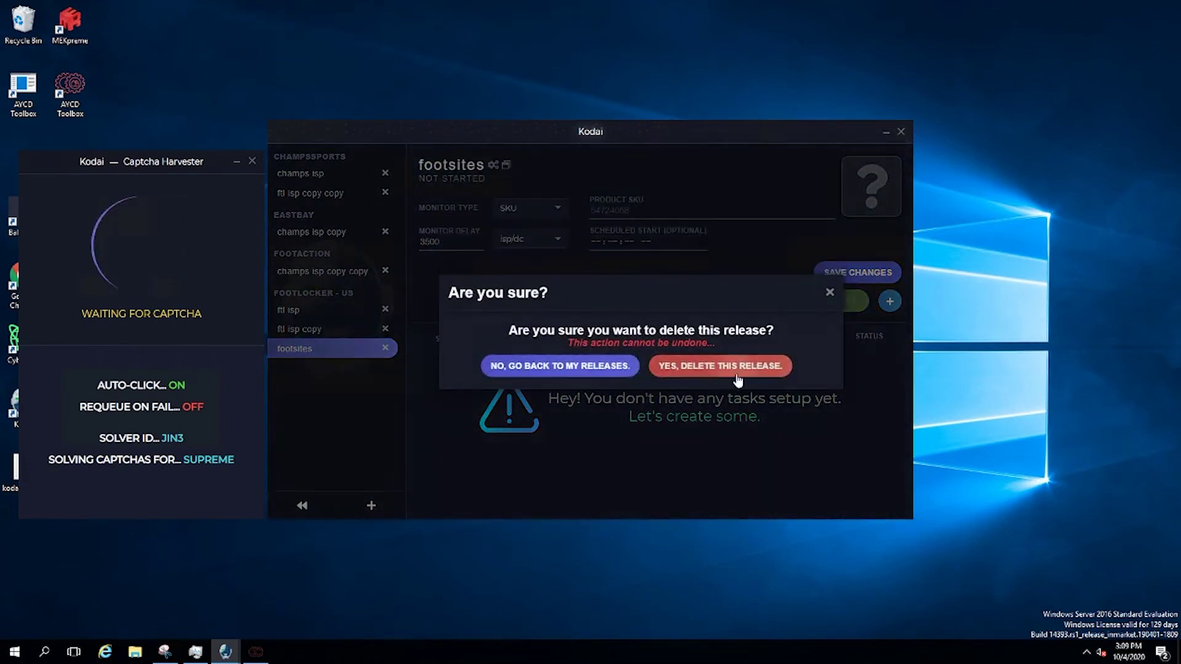
click(738, 367)
click(306, 330)
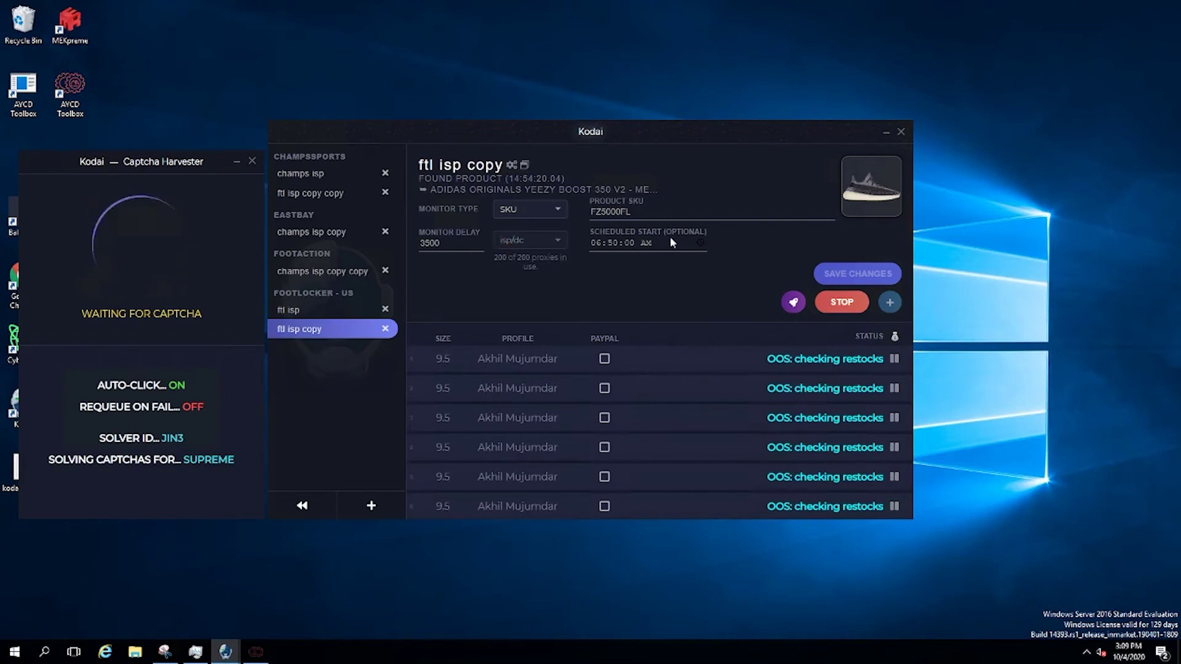
Check ftl isp copy's start hour, then view champs isp copy copy, champs isp and ftl isp
click(640, 243)
click(483, 261)
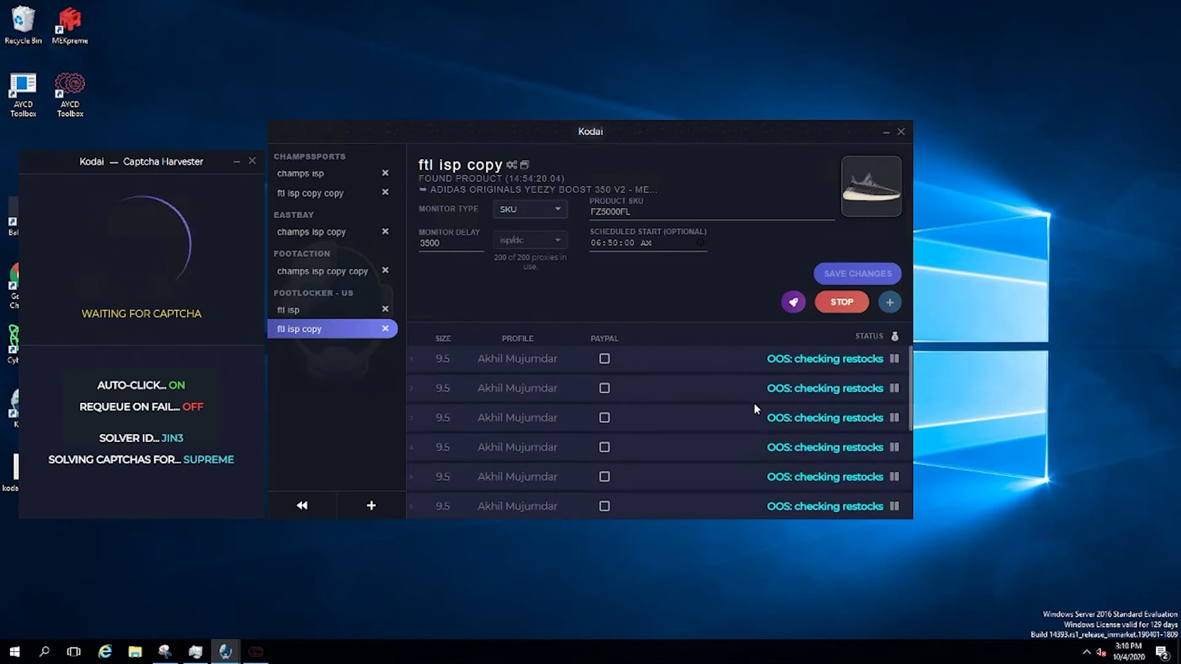
click(321, 271)
click(311, 180)
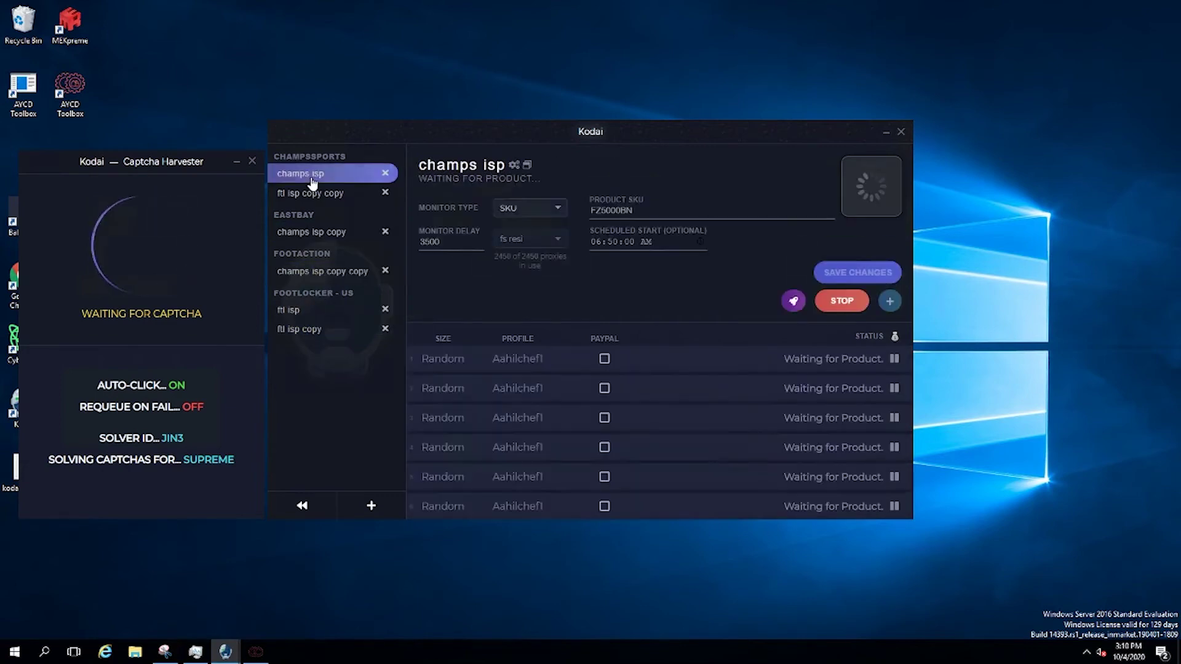
click(326, 315)
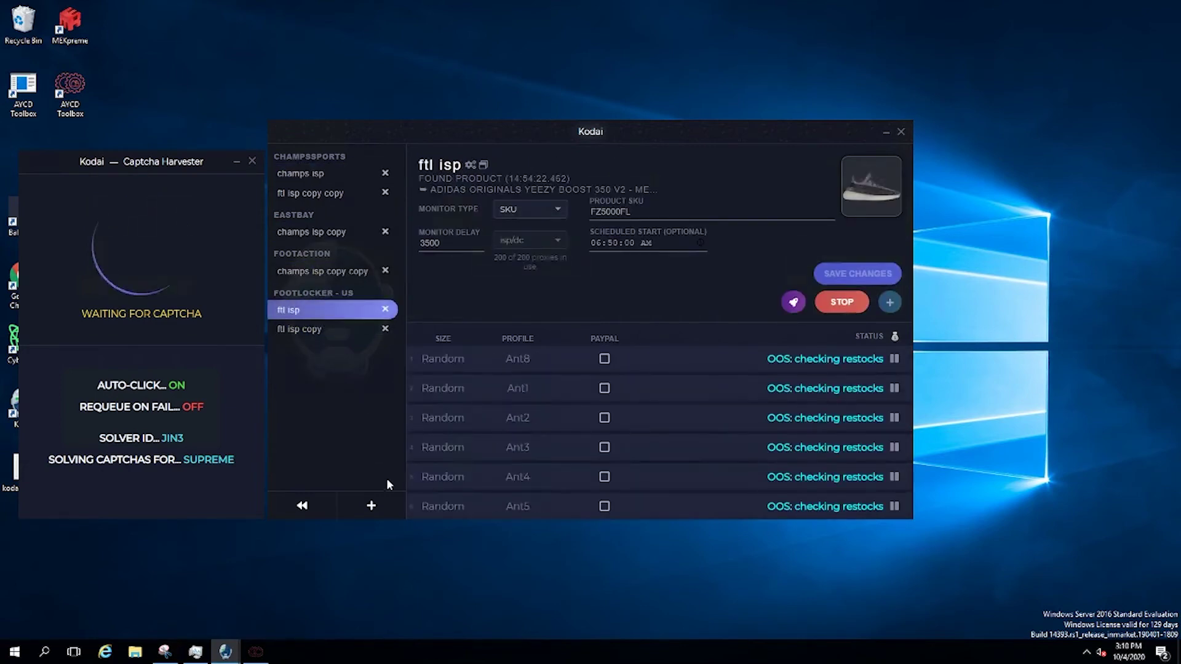
click(371, 506)
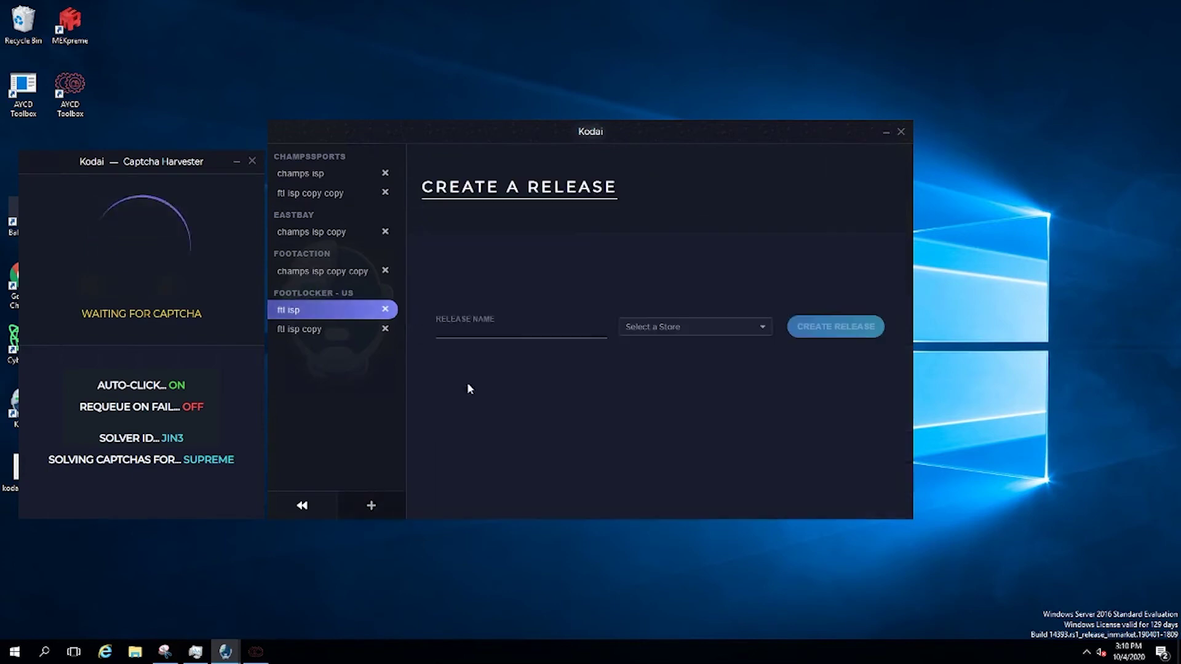
Create a release named finishline for the Finishline store
click(551, 330)
text(finishline)
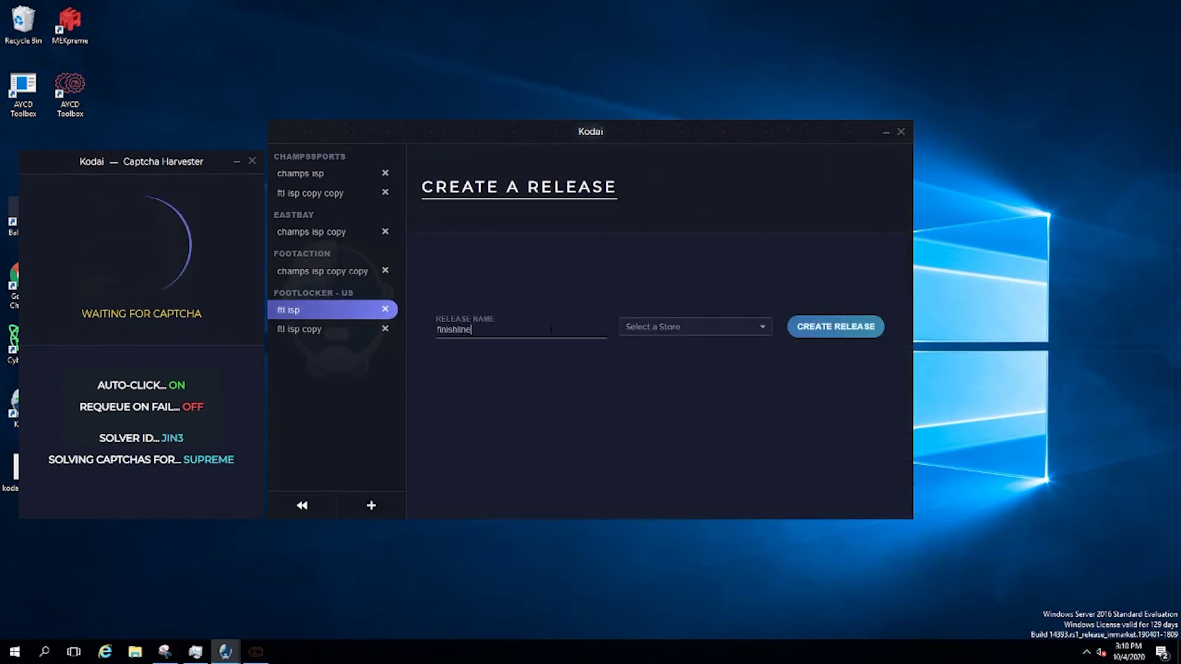
click(679, 326)
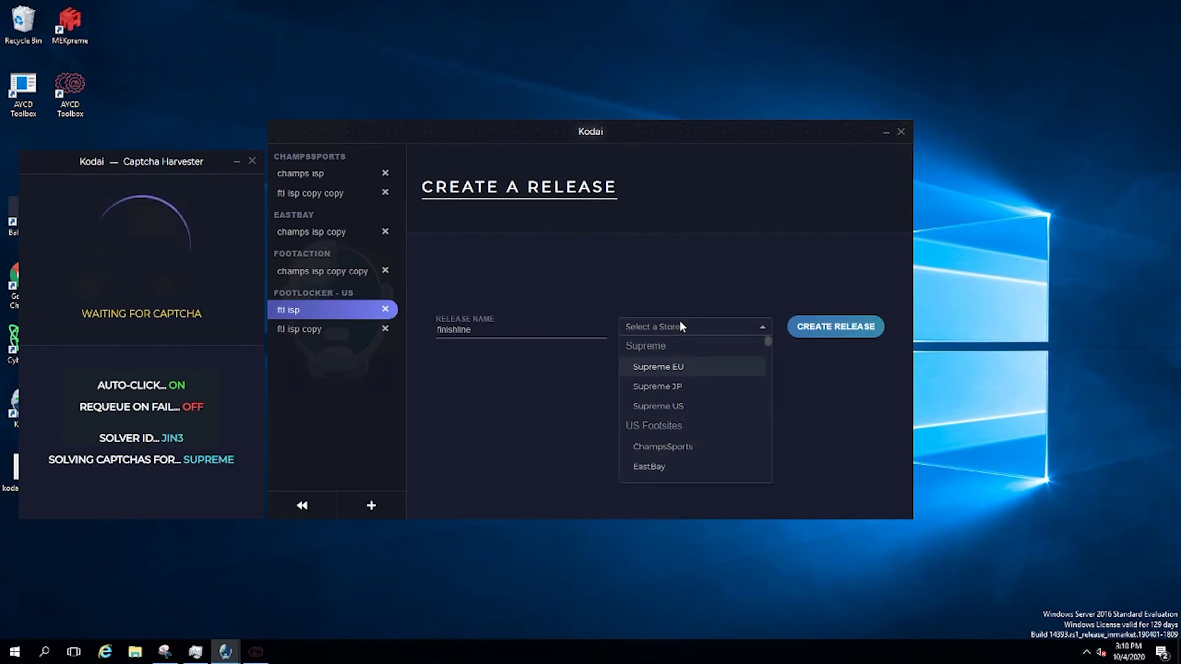
scroll(663, 377, down, 3)
scroll(669, 372, up, 2)
click(662, 424)
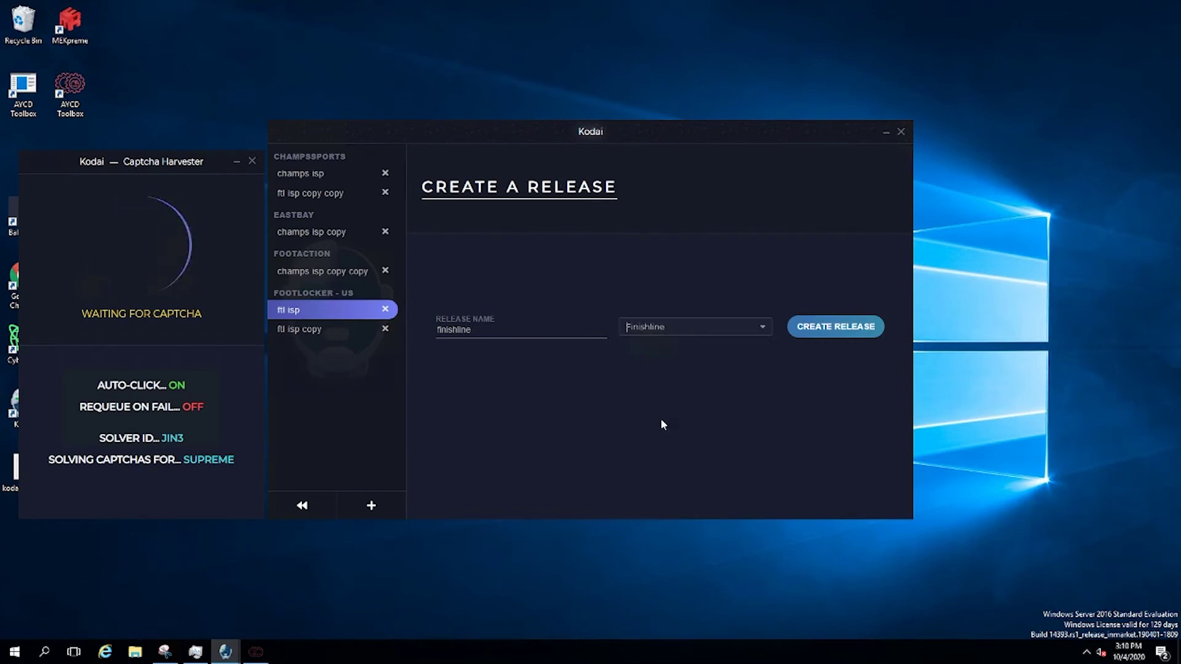
click(835, 326)
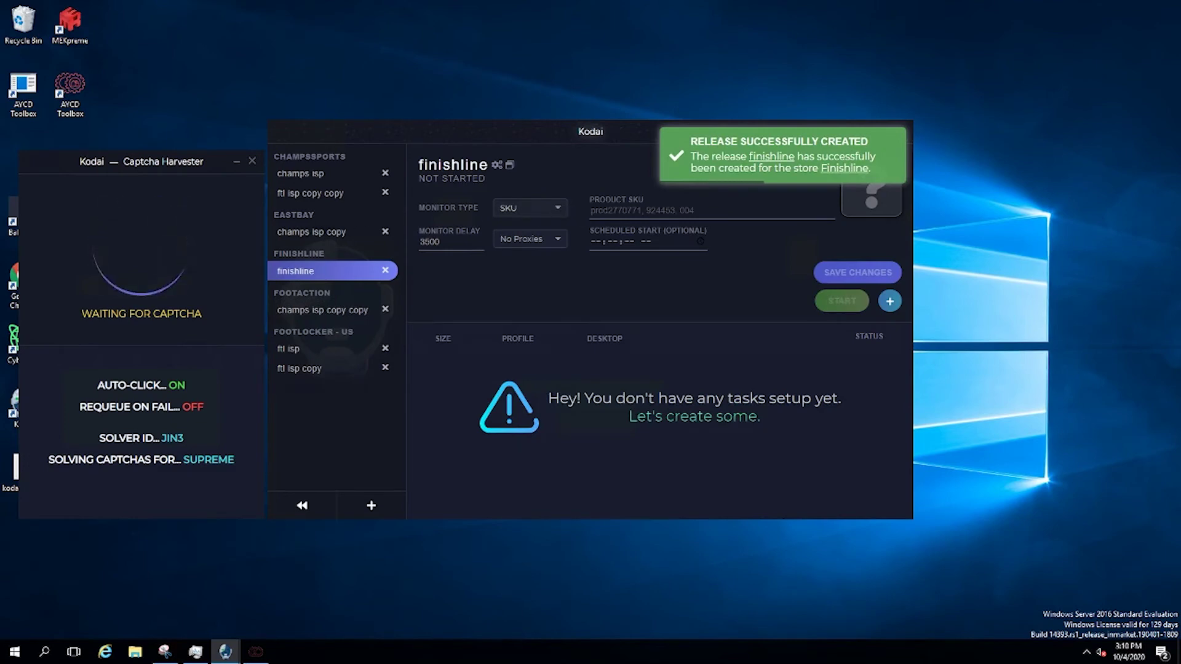
Add a task with size Random and profile FootAction1 to the finishline release
click(525, 239)
click(889, 301)
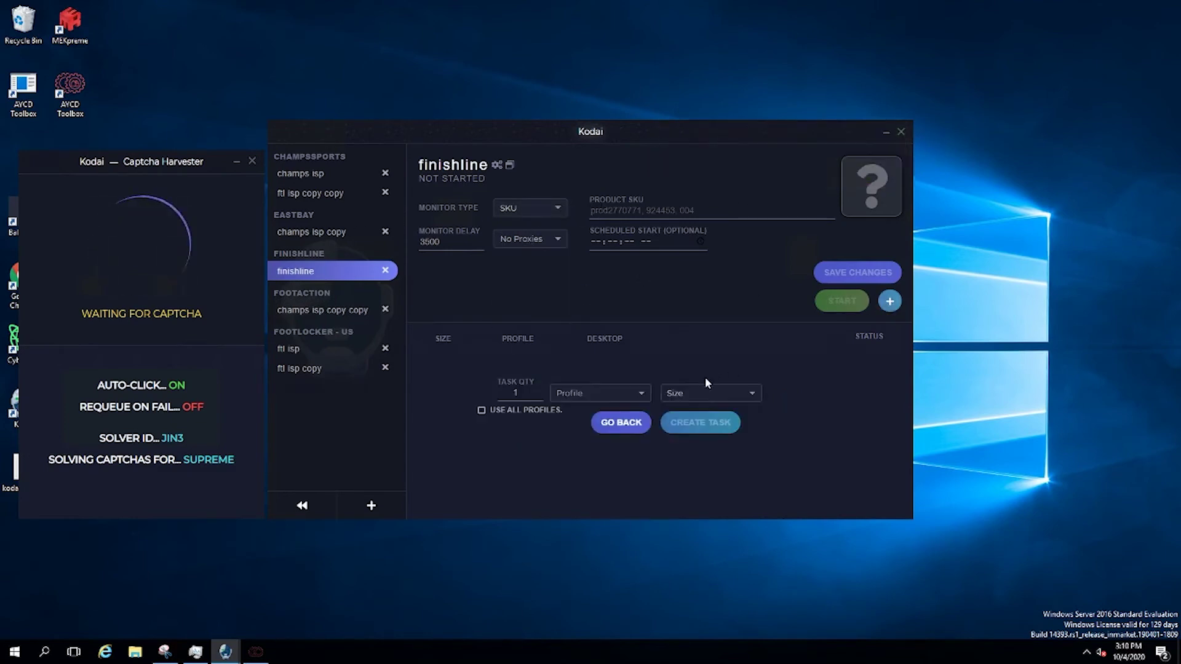
click(707, 393)
click(601, 394)
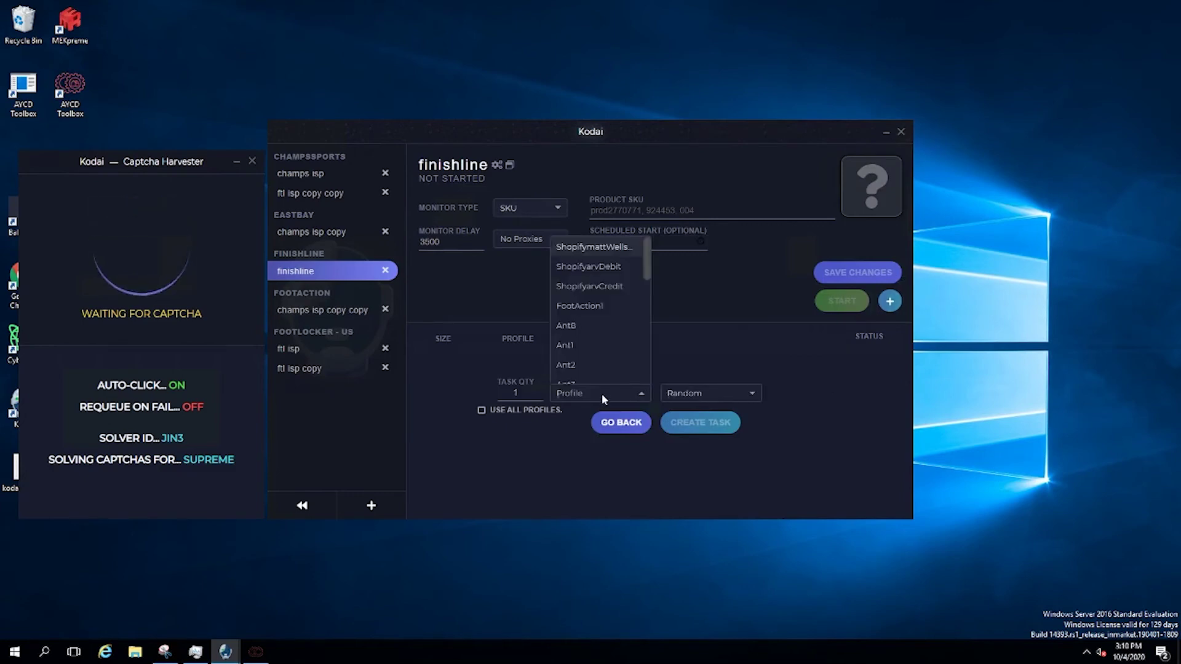
click(585, 307)
click(714, 422)
click(618, 423)
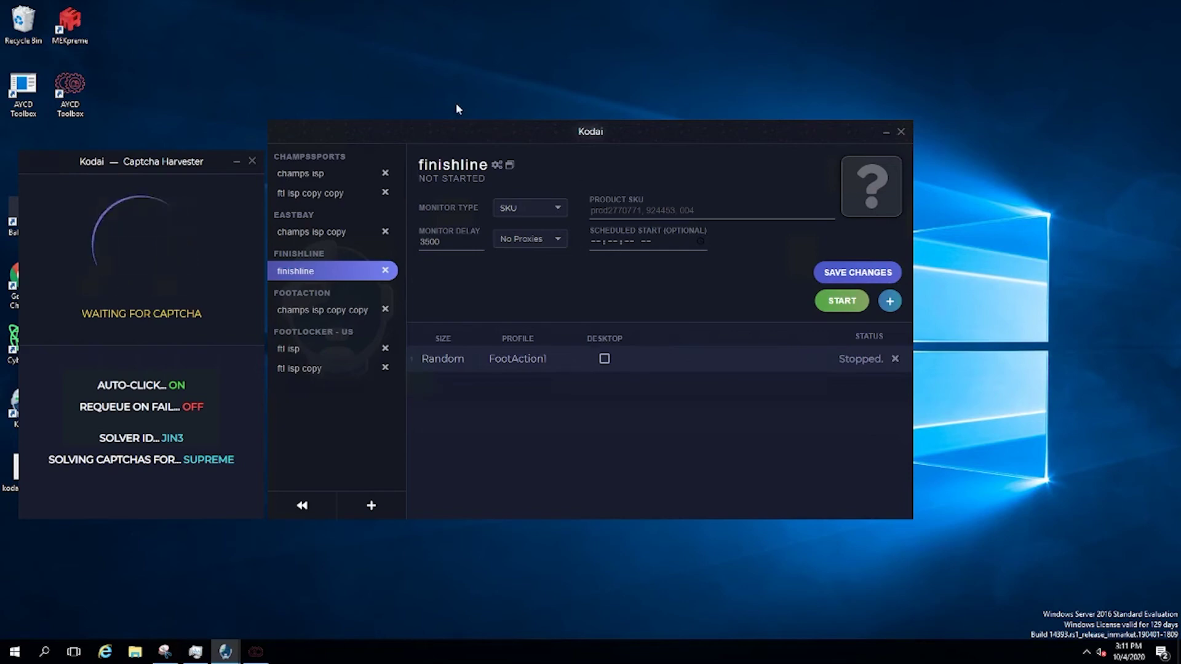
Delete finishline and create a new release named ys for the YeezySupply store
click(384, 272)
click(751, 374)
click(371, 506)
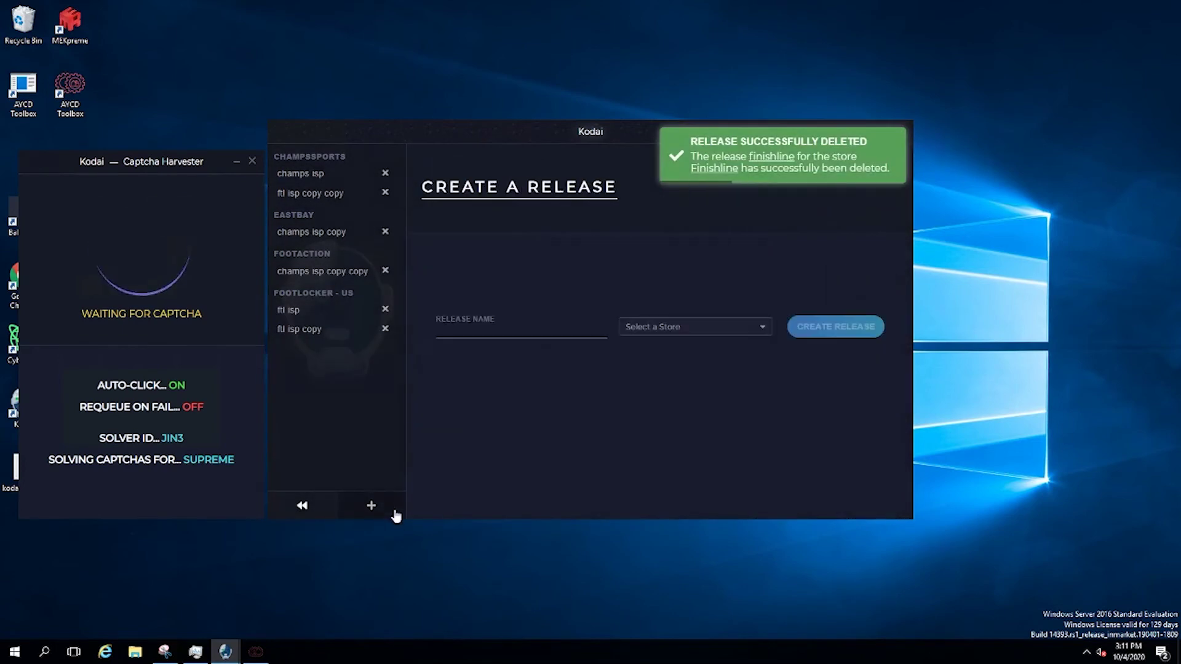
text(ys)
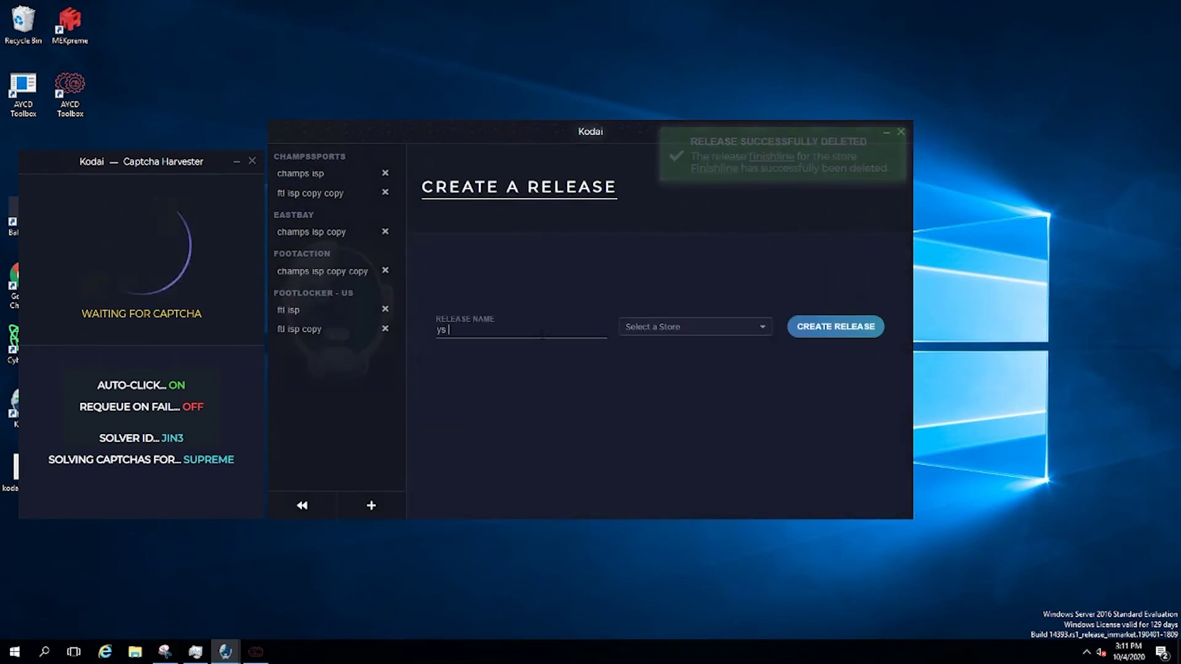
click(756, 323)
text(yee)
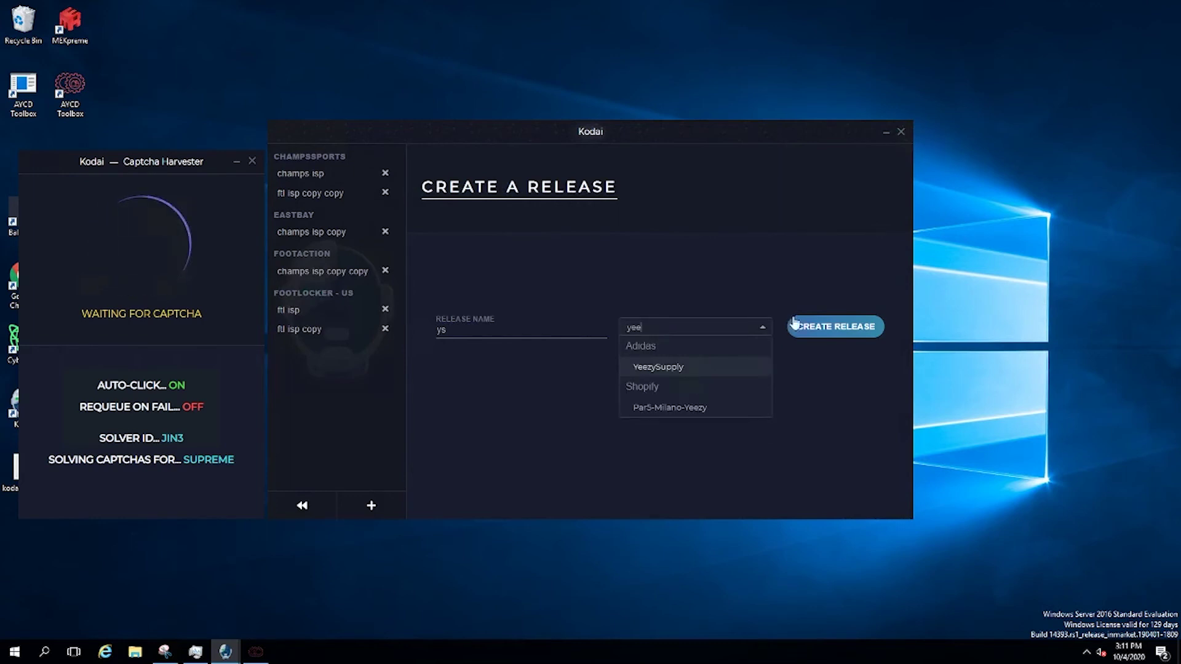
click(735, 366)
click(818, 326)
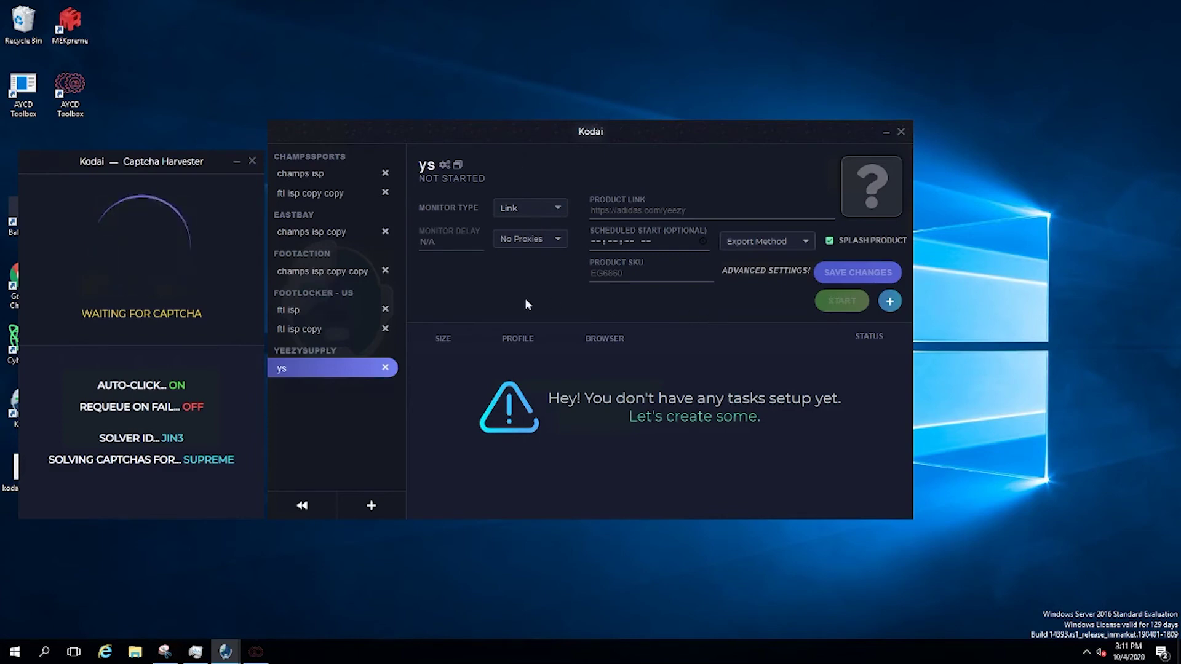
Give the ys release the isp/dc proxy list and the Auto-Checkout export method
click(538, 240)
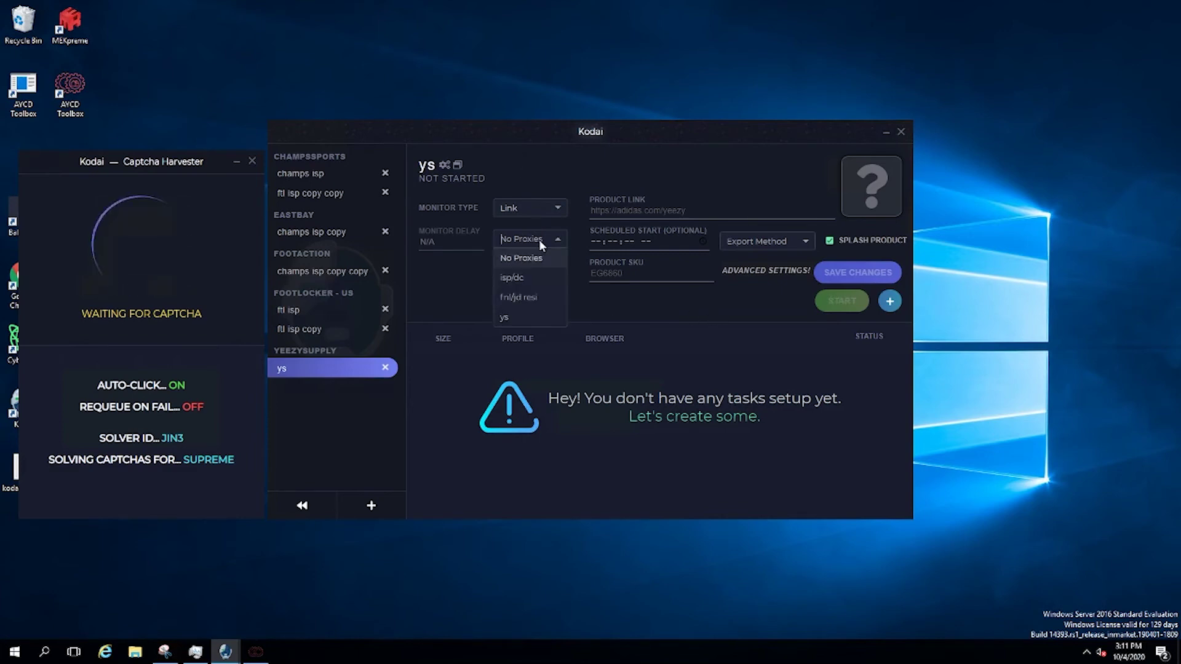
click(530, 285)
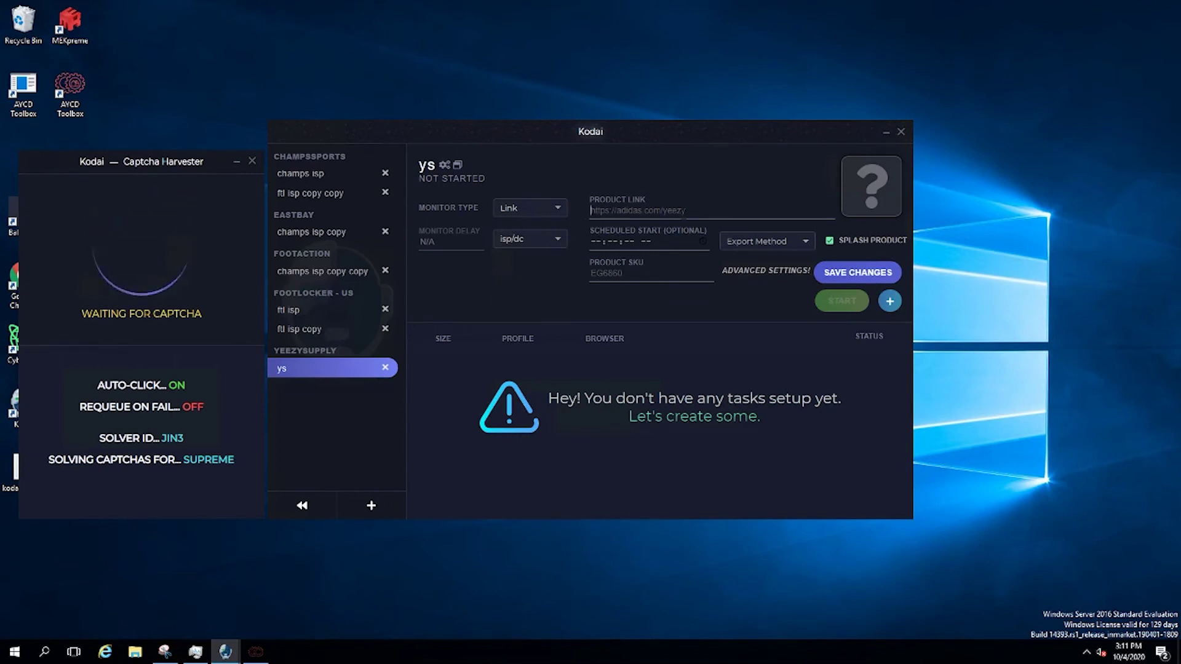
click(629, 275)
click(758, 239)
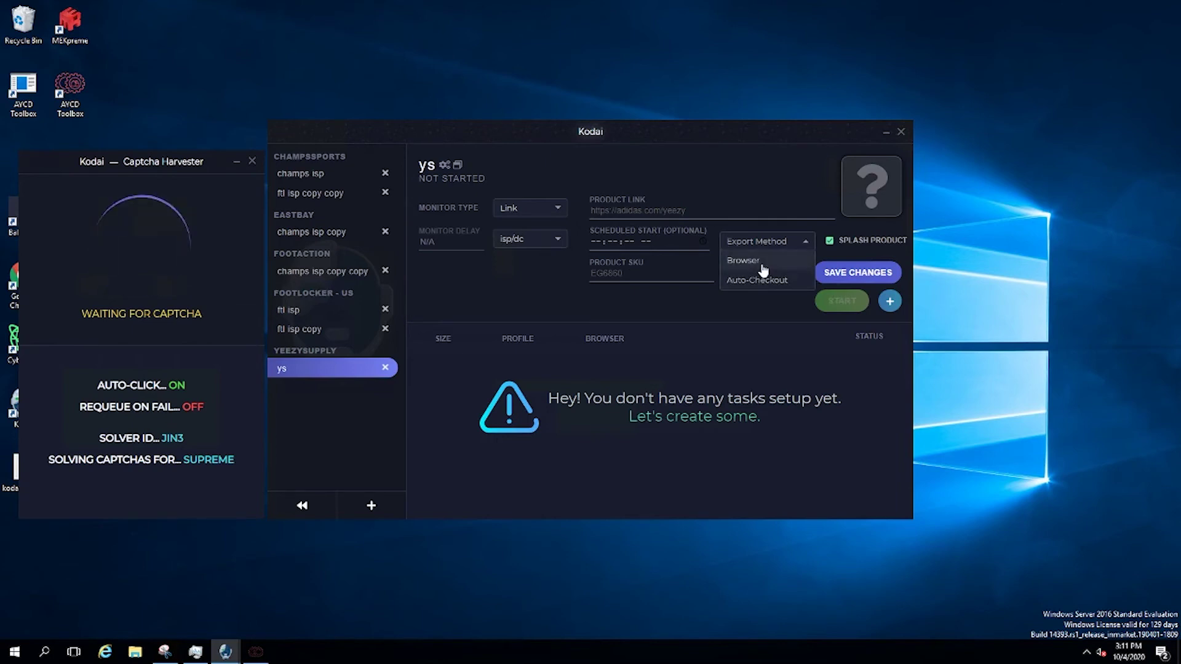
click(761, 264)
click(769, 239)
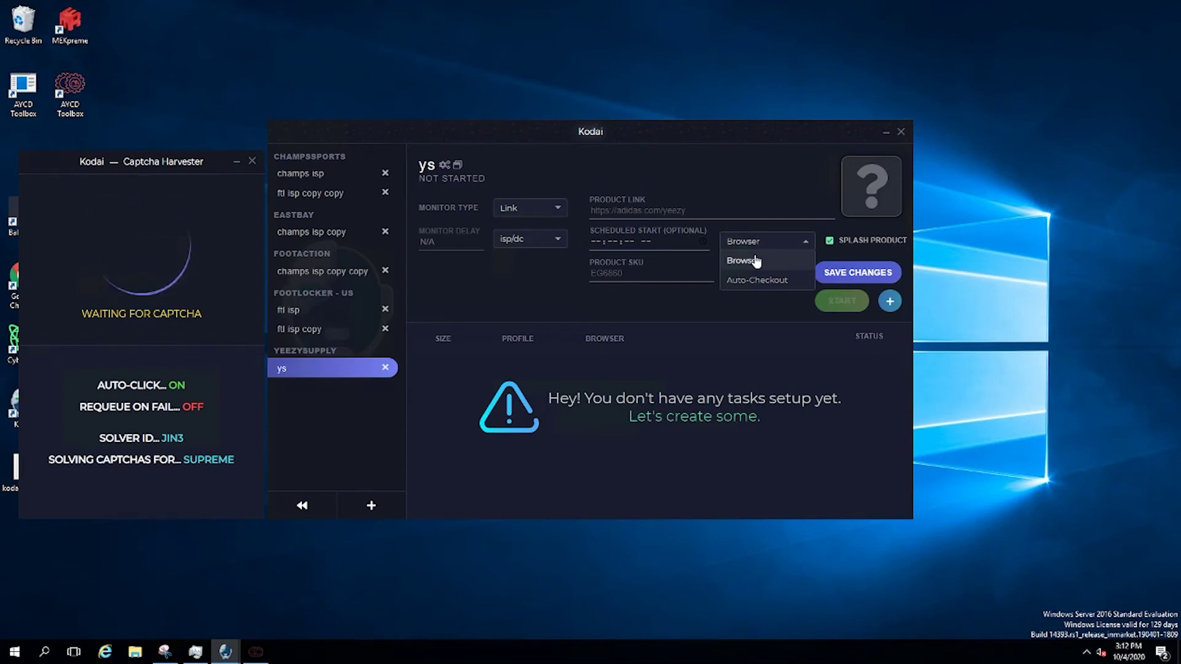
click(763, 280)
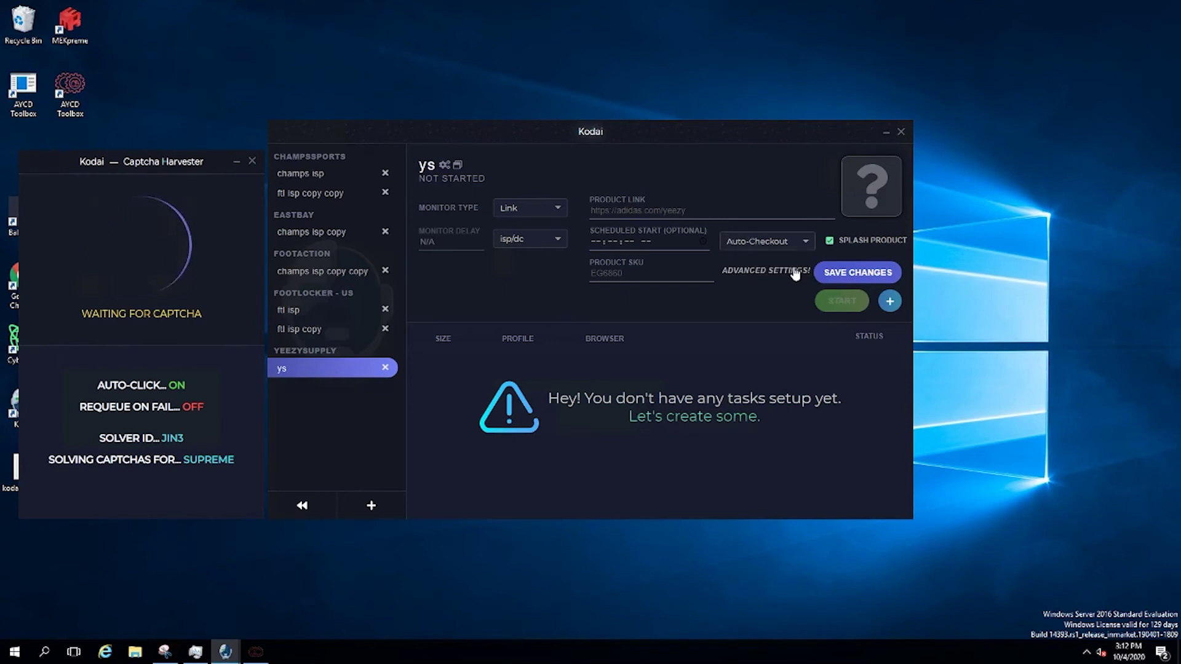
click(793, 270)
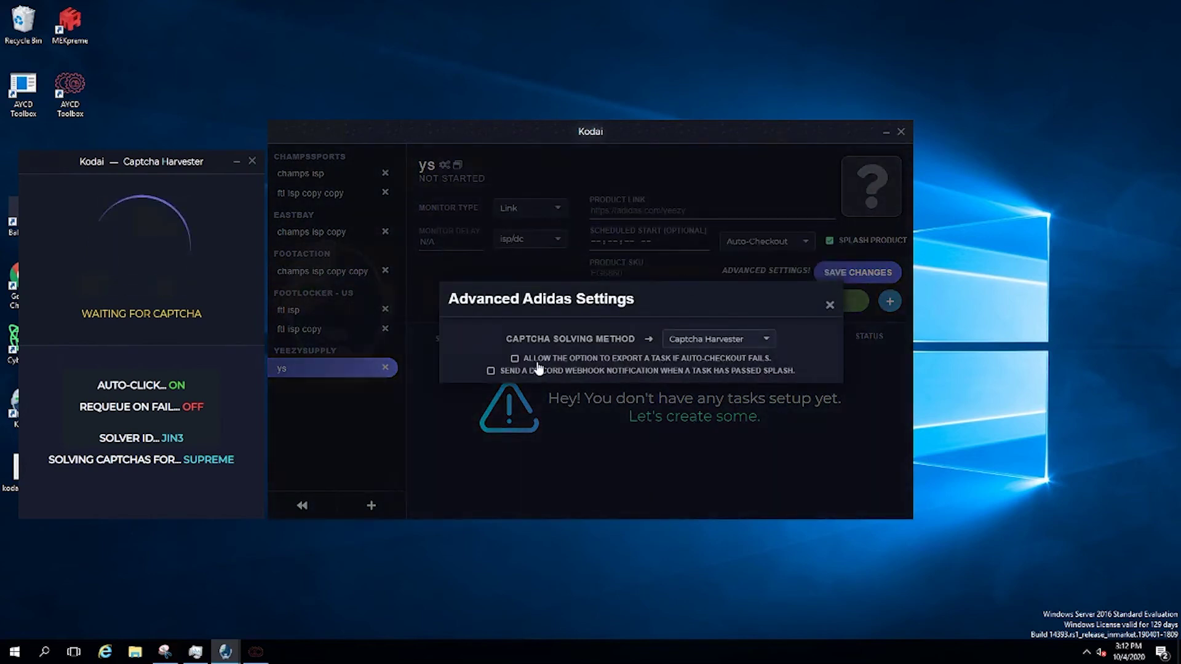
Enable exporting the task on auto-checkout failure, keep Captcha Harvester, and save the ys release
click(515, 359)
click(742, 342)
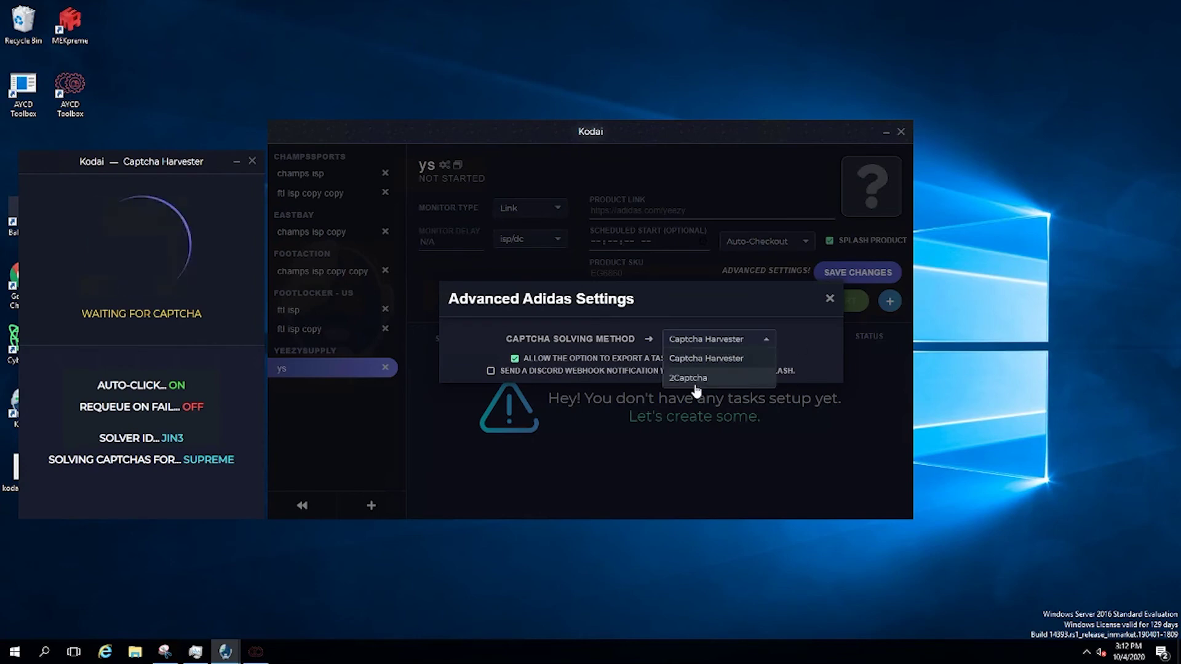
click(780, 337)
click(829, 300)
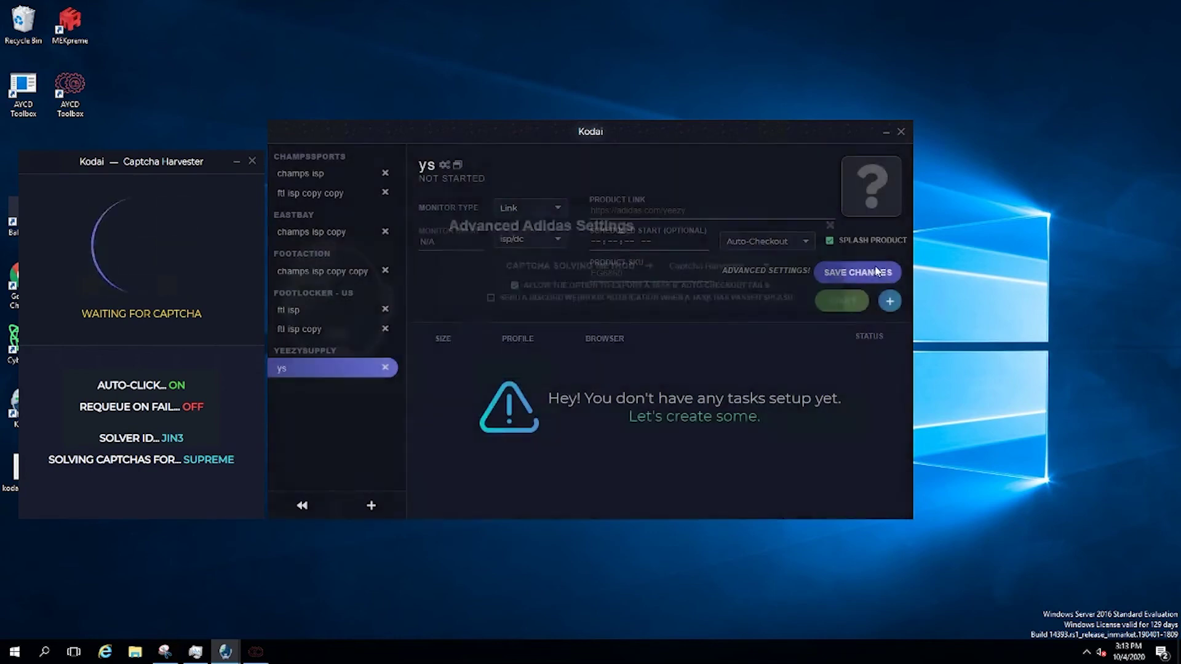
click(857, 273)
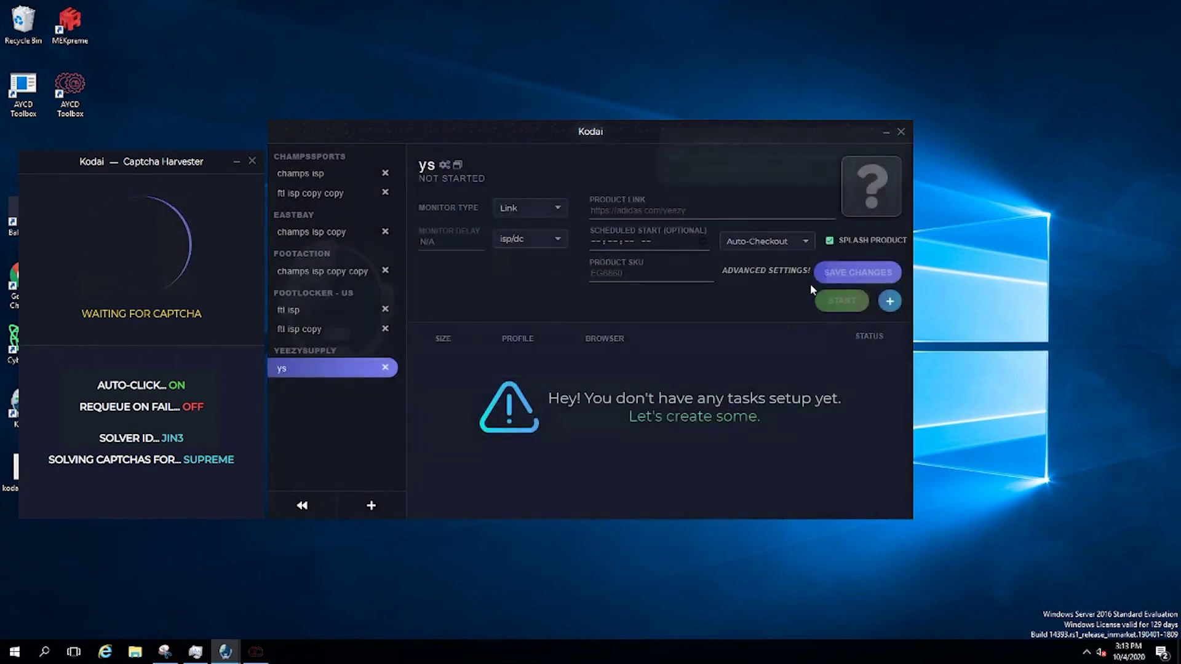
Start a new ys task, checking the size list and keeping the N/A profile
click(888, 303)
click(715, 394)
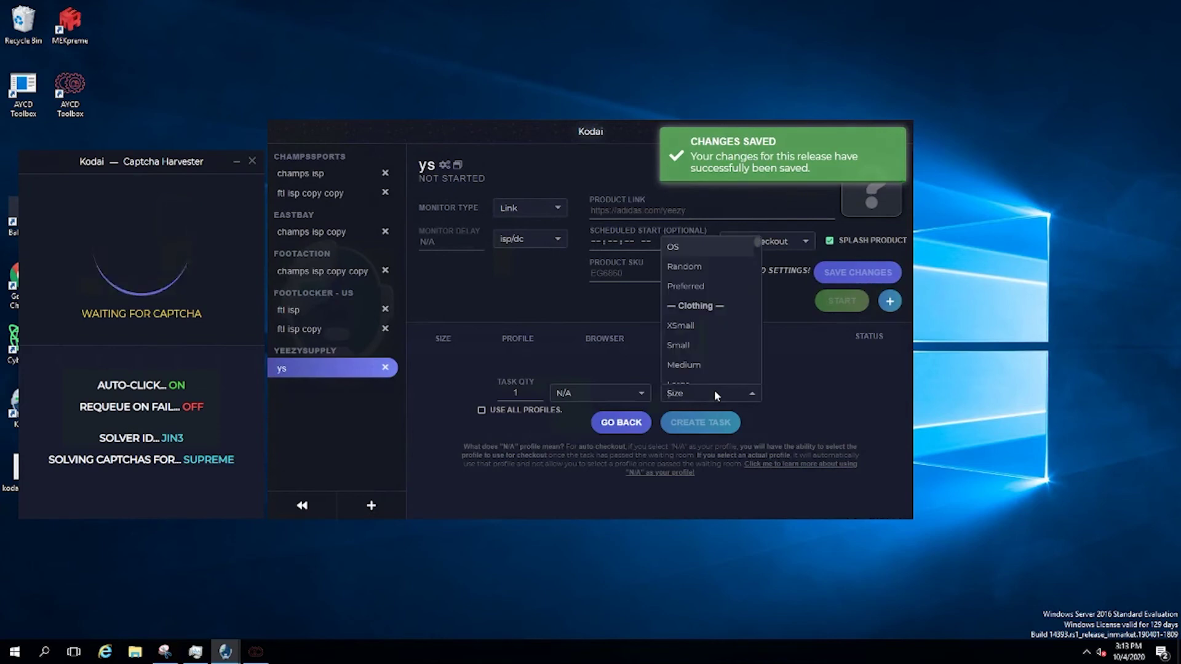
click(827, 426)
click(602, 392)
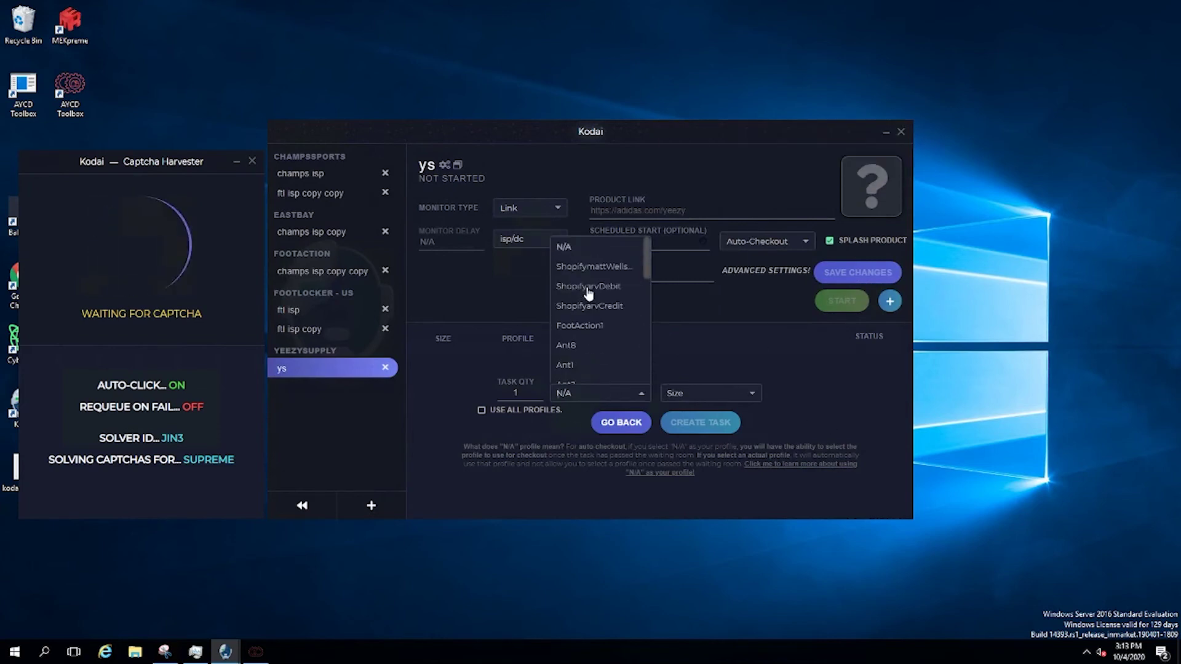
click(813, 399)
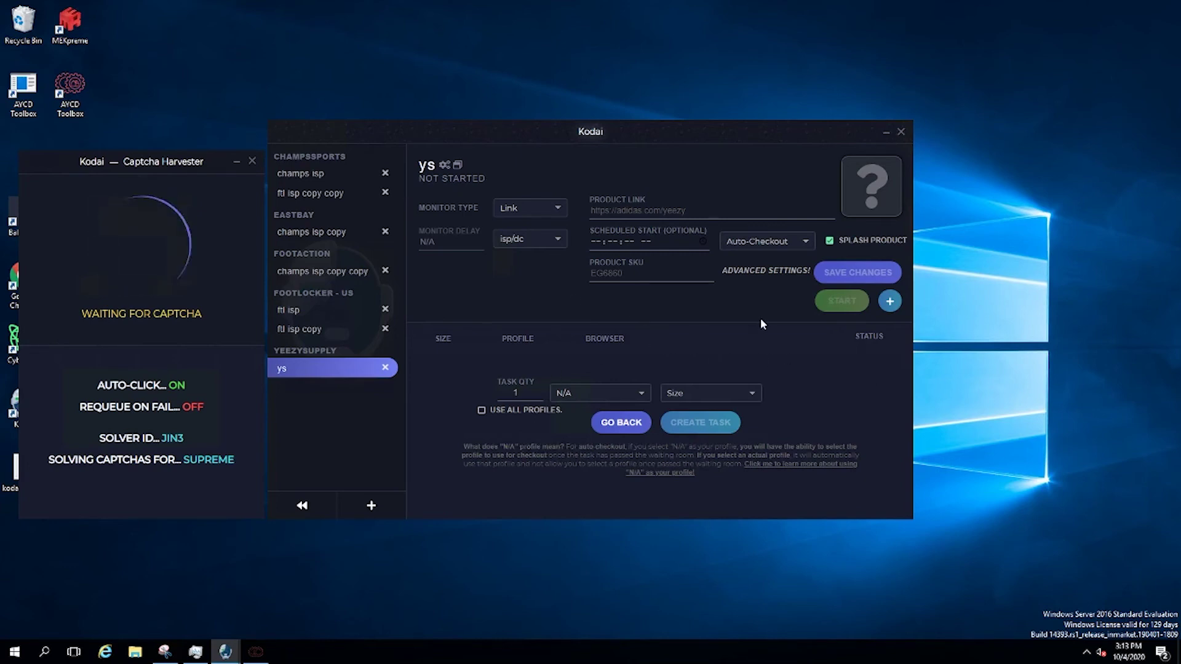
click(600, 390)
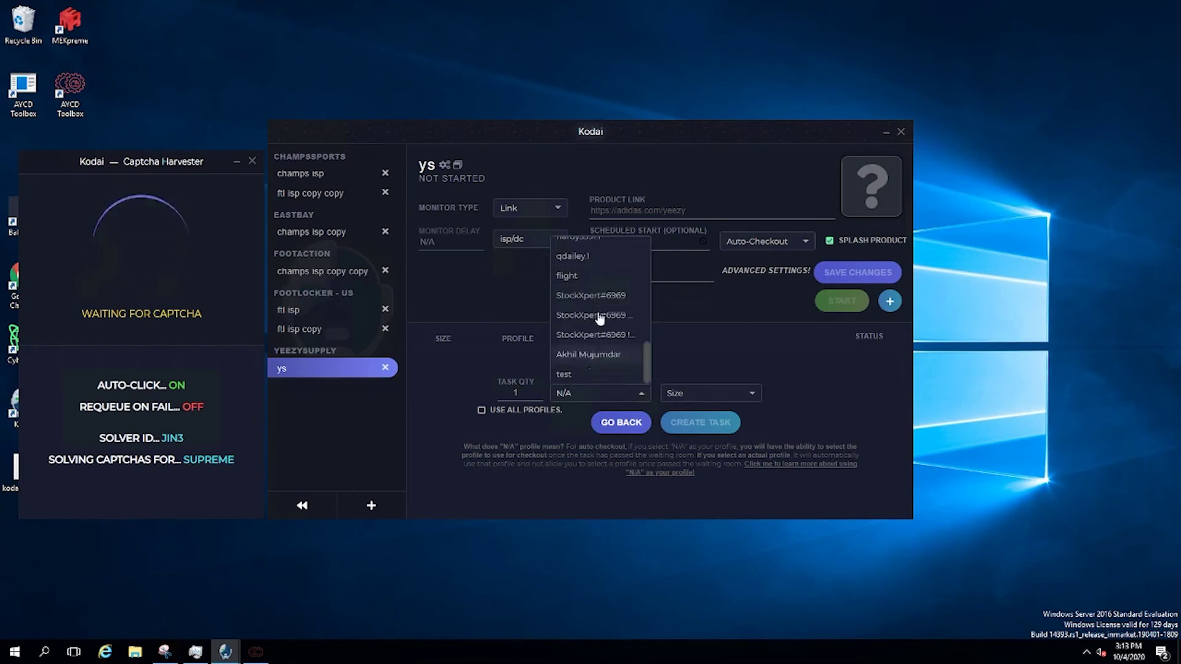
scroll(600, 326, up, 10)
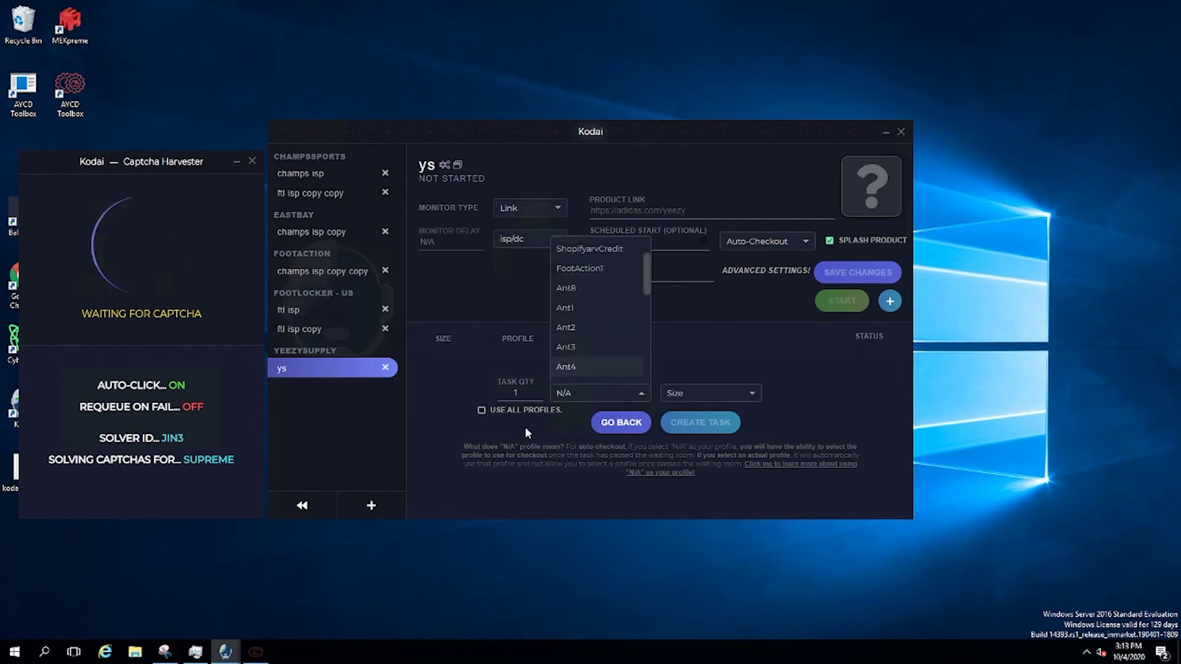
click(548, 427)
click(734, 397)
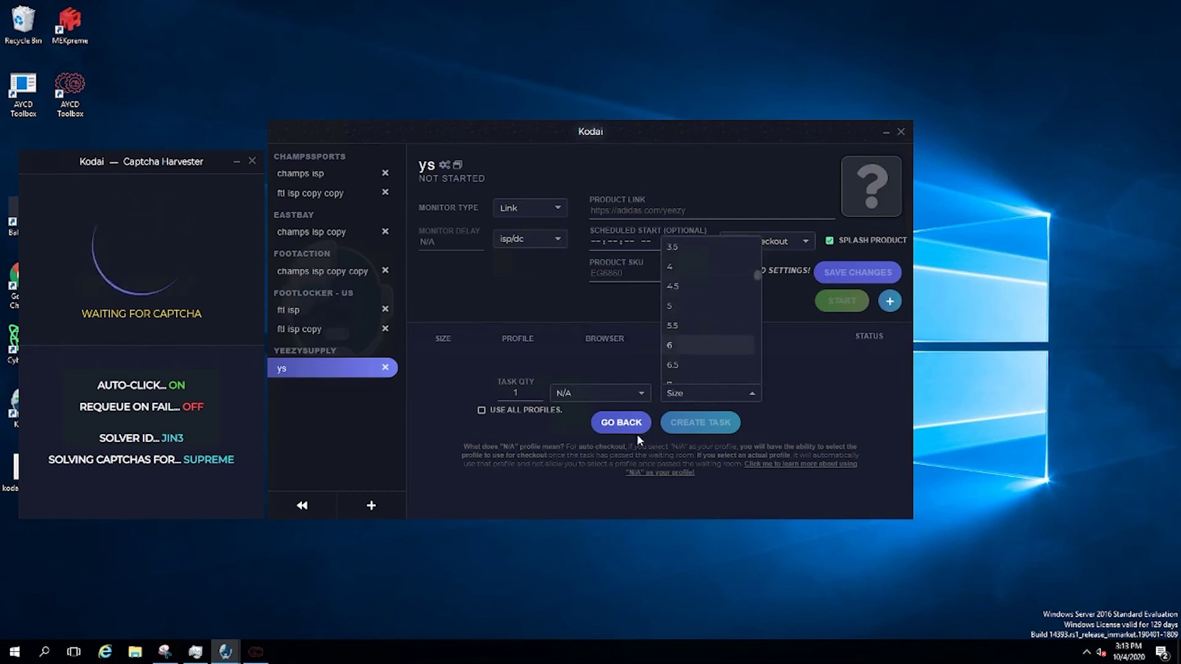
click(621, 423)
Create the ys test task with Random size and N/A profile
click(889, 301)
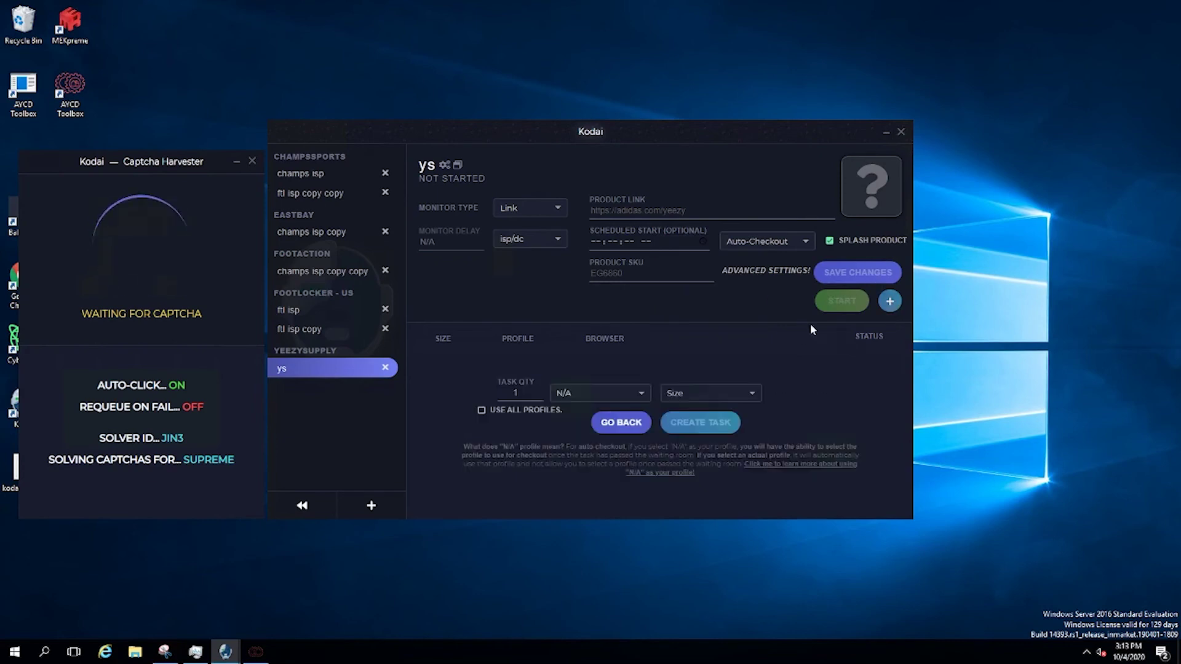
click(701, 394)
click(690, 389)
click(700, 422)
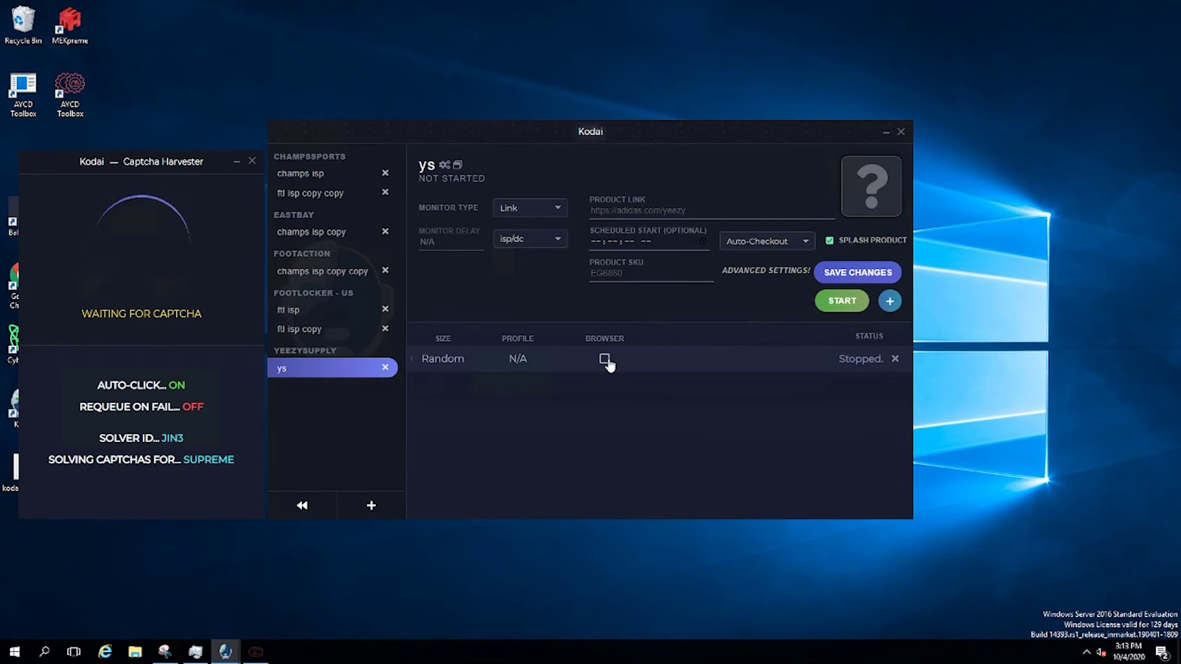
Delete the ys release, confirming the deletion
click(385, 367)
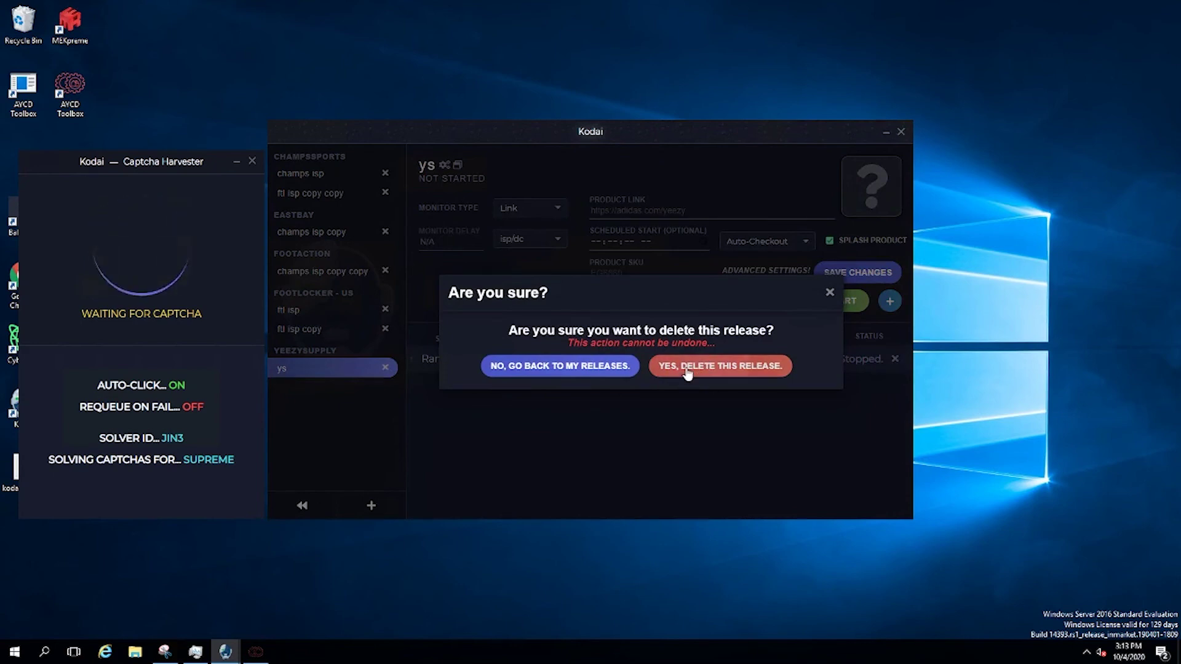
click(689, 367)
click(372, 506)
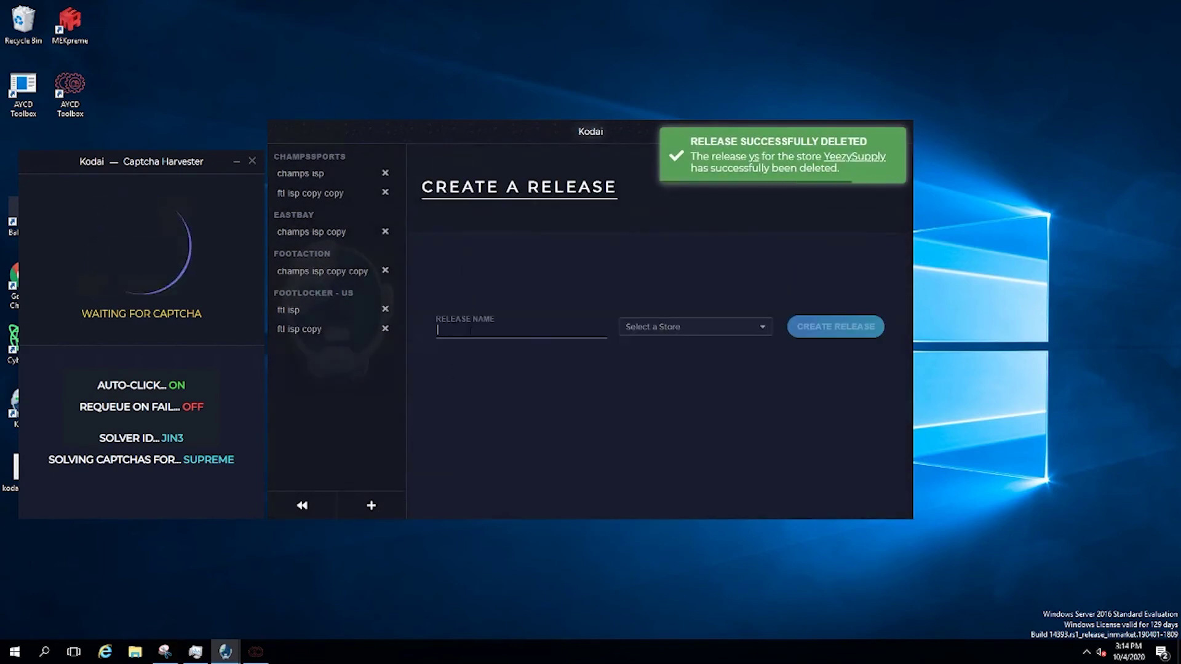
Create a release named kith with Kith selected as its store
text(drop)
key(BackSpace)
key(BackSpace)
key(BackSpace)
key(BackSpace)
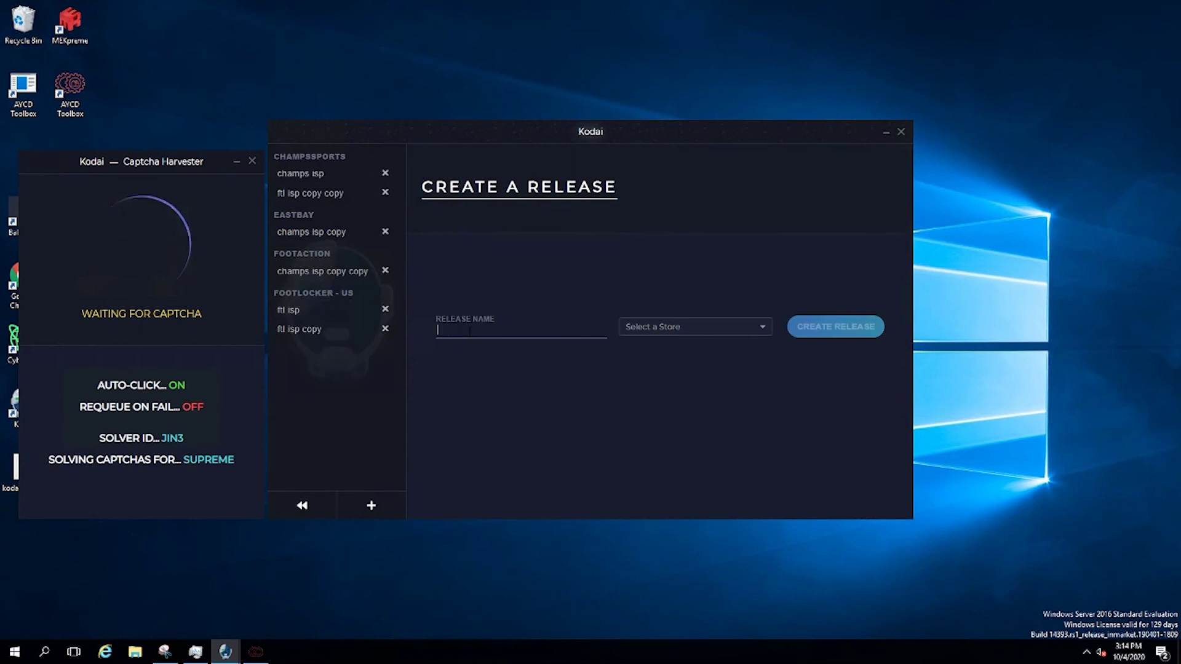
text(klut)
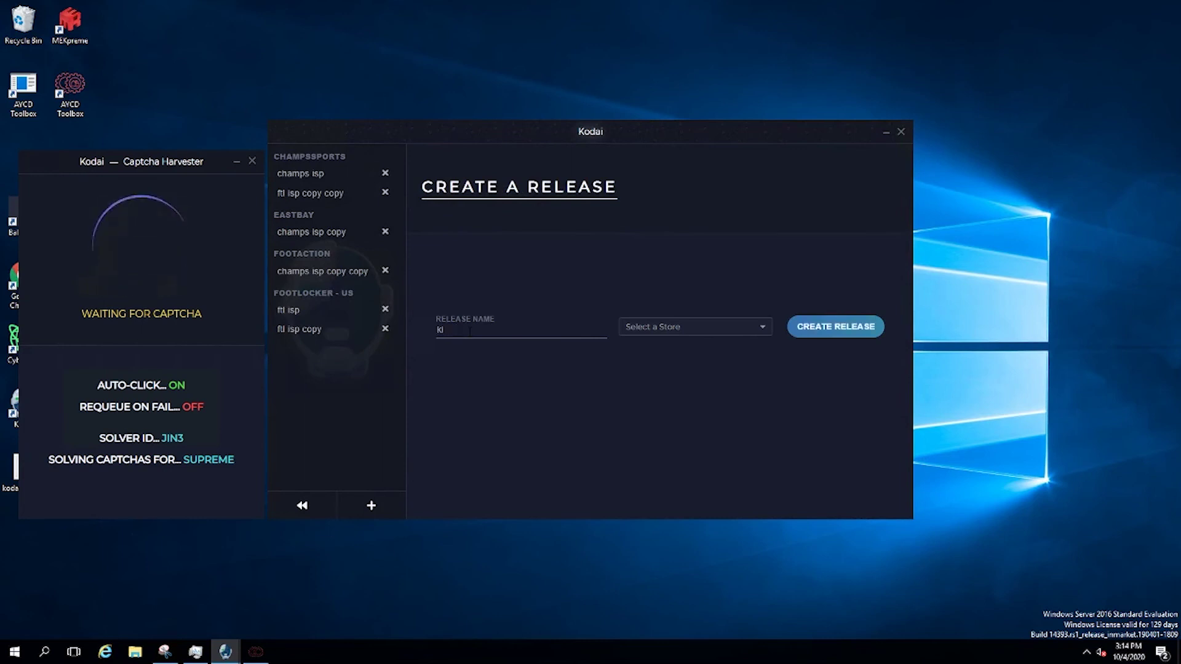
text(h)
click(694, 325)
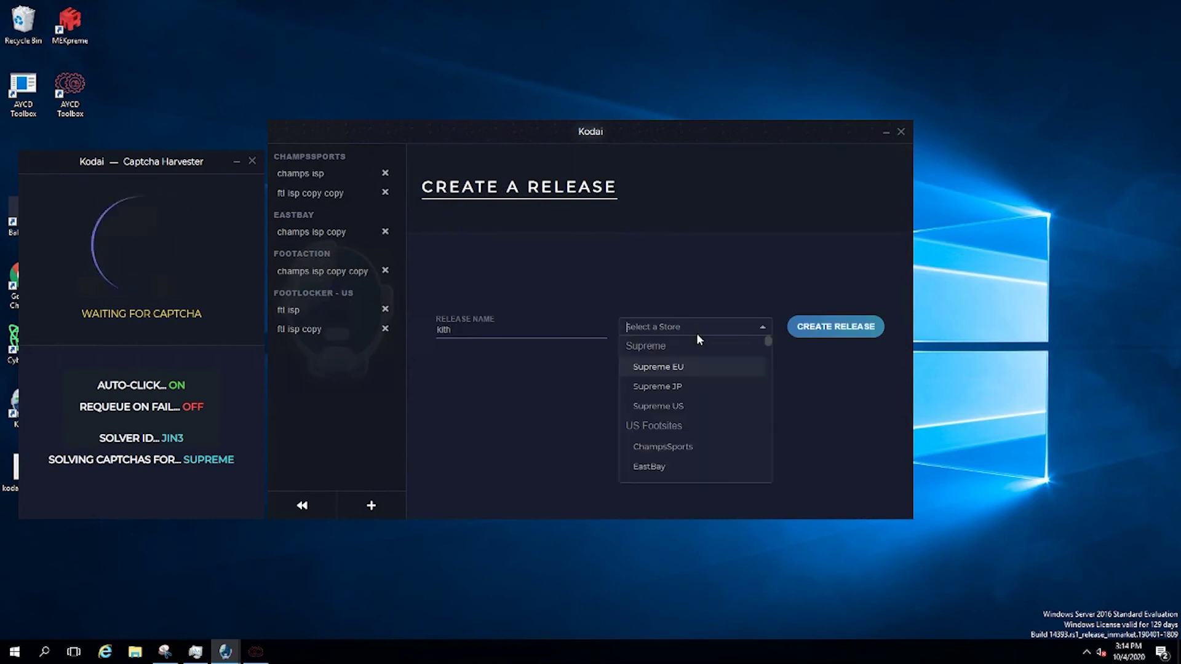
text(kith)
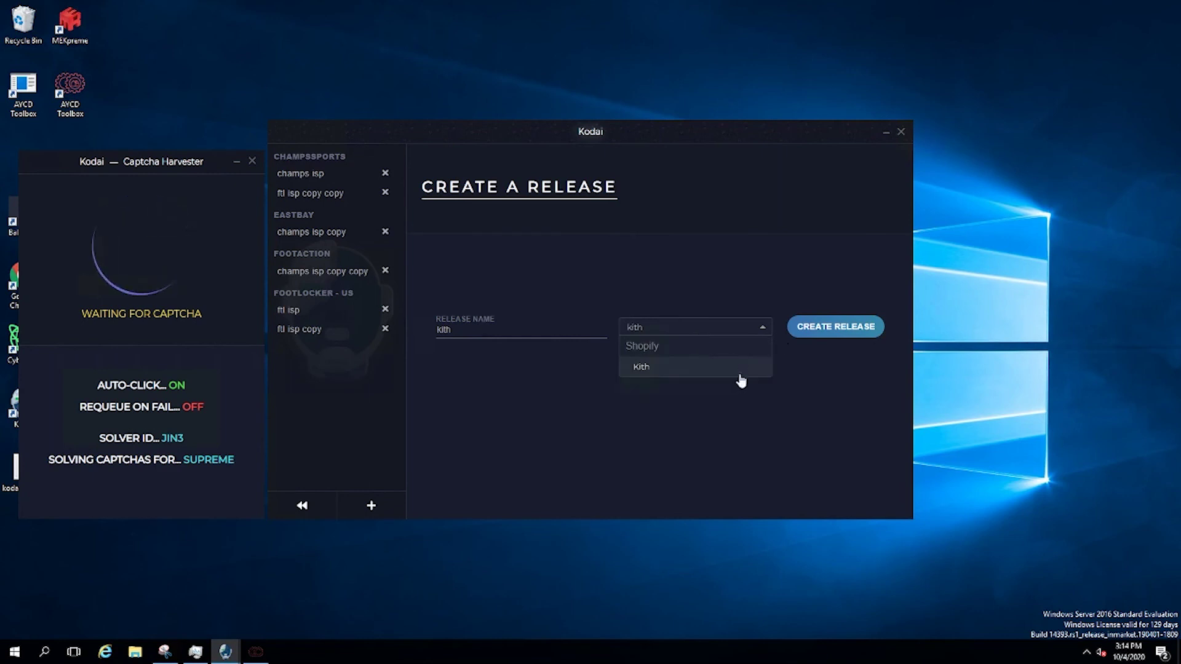
click(738, 377)
click(732, 327)
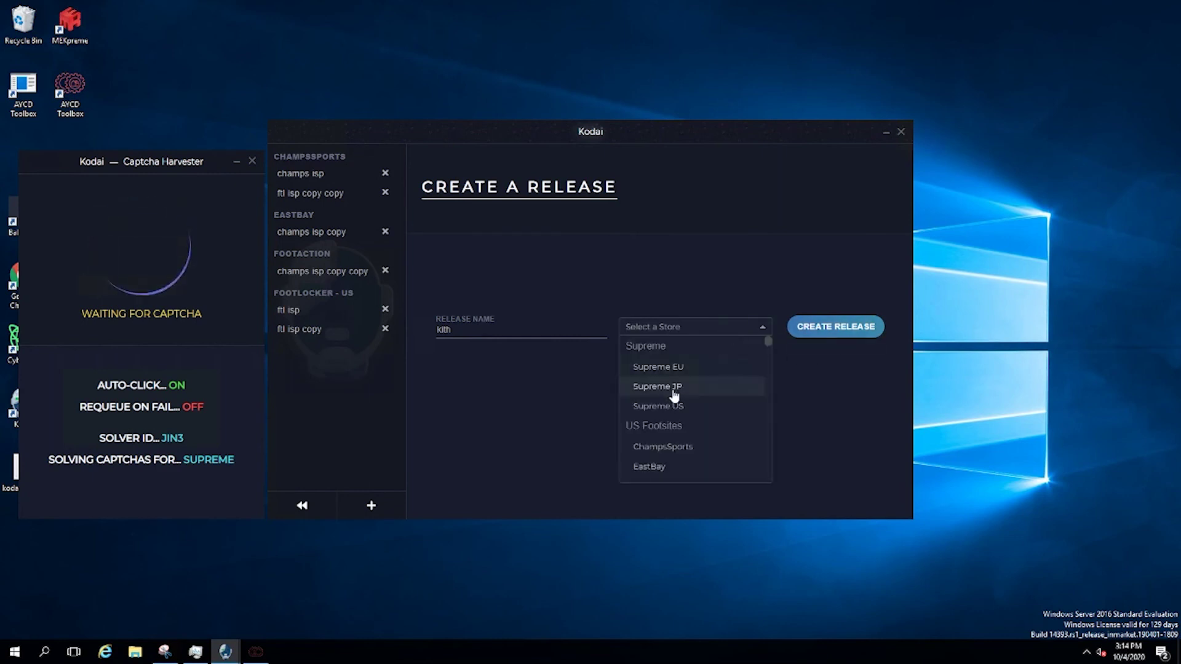
scroll(673, 394, down, 3)
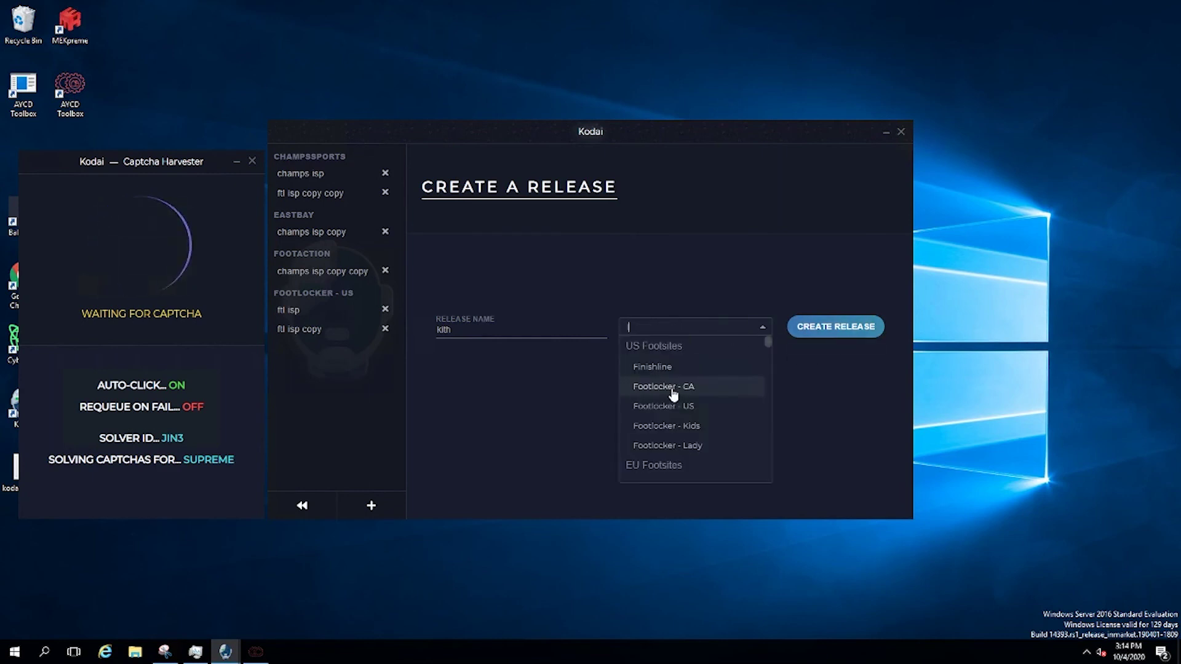
text(kit)
click(668, 364)
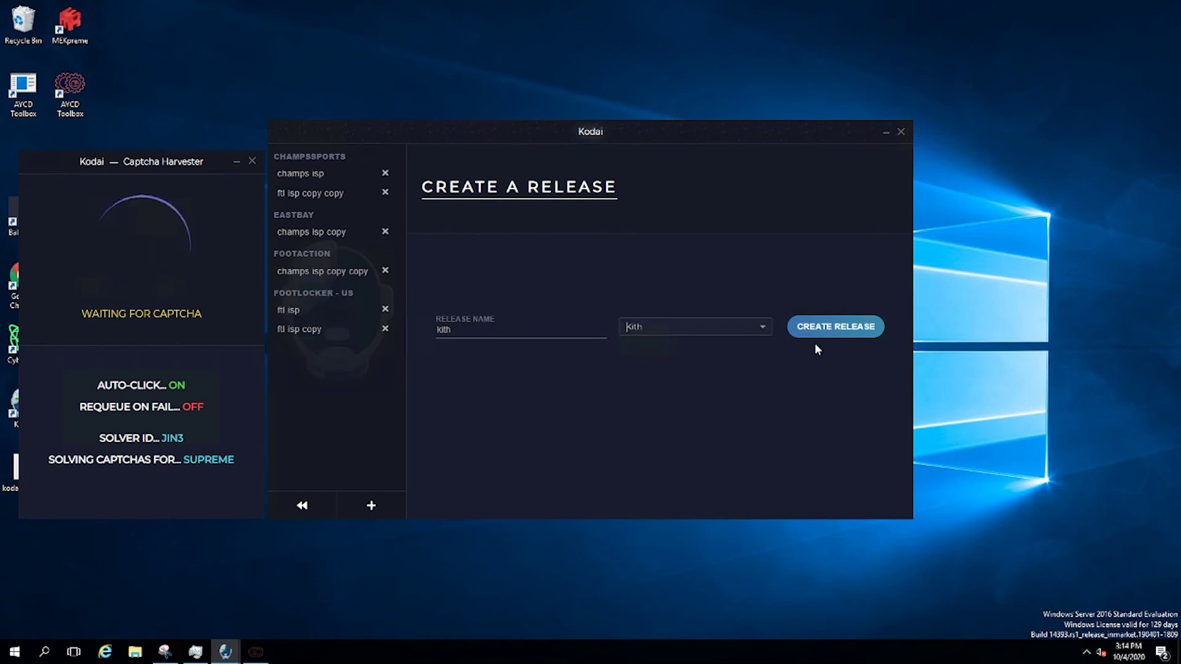
click(835, 326)
click(522, 240)
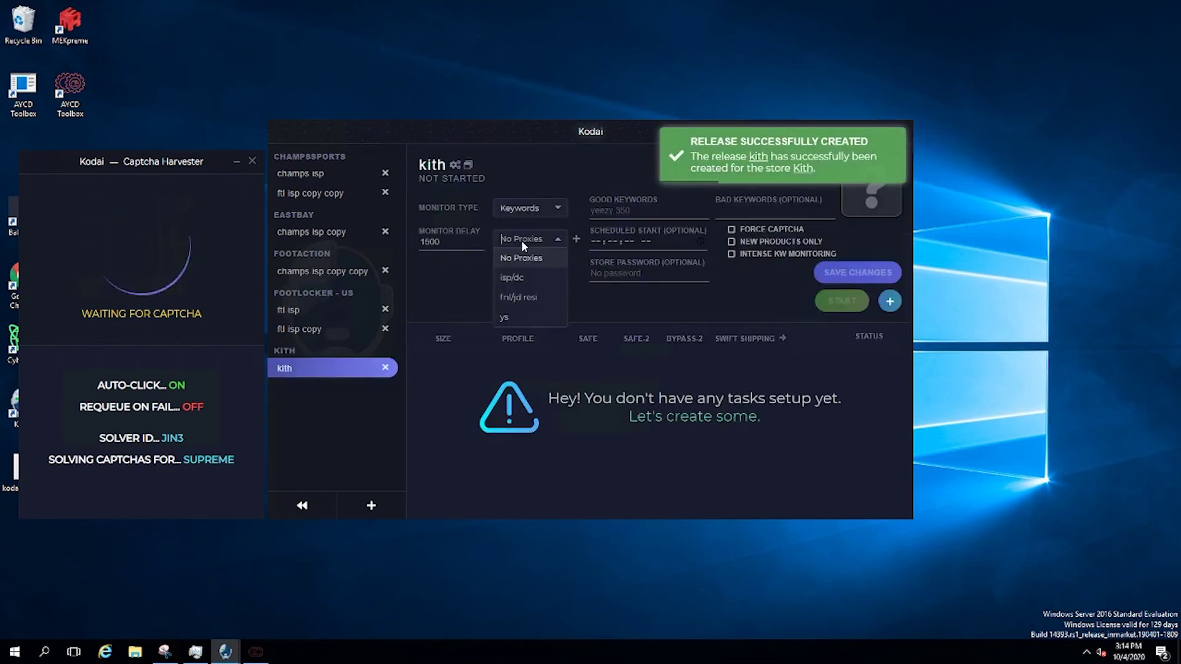
Give the kith release isp/dc proxies, monitor delay 3333 and good keyword nike, saving changes
click(521, 279)
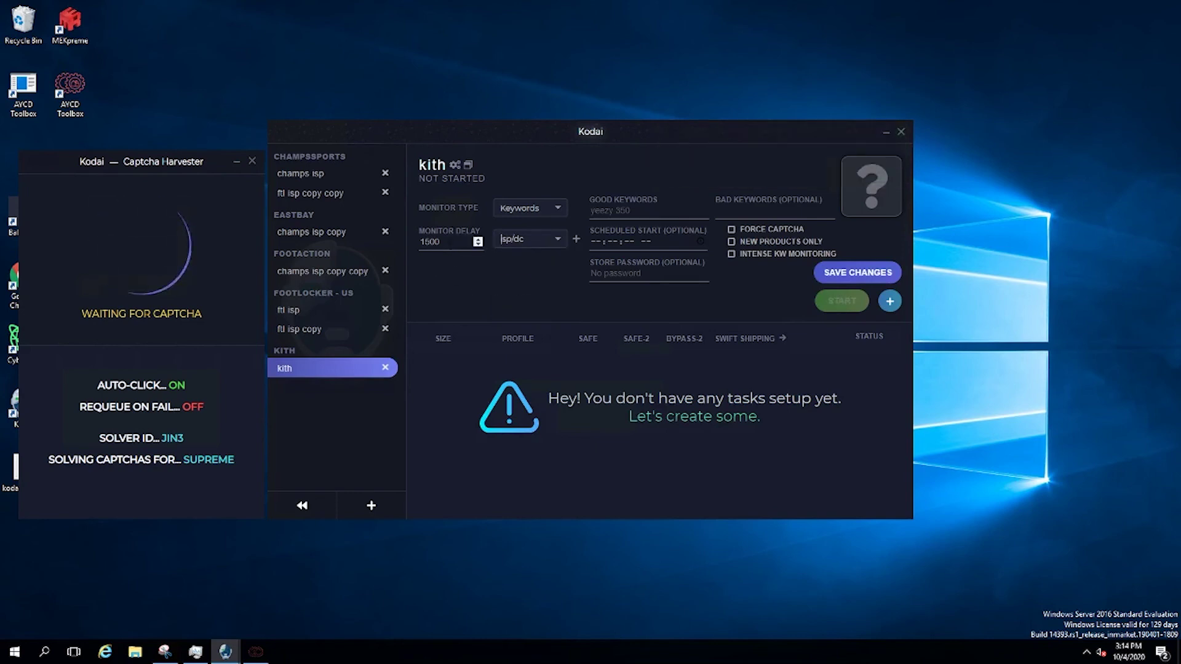
double_click(430, 242)
text(9999)
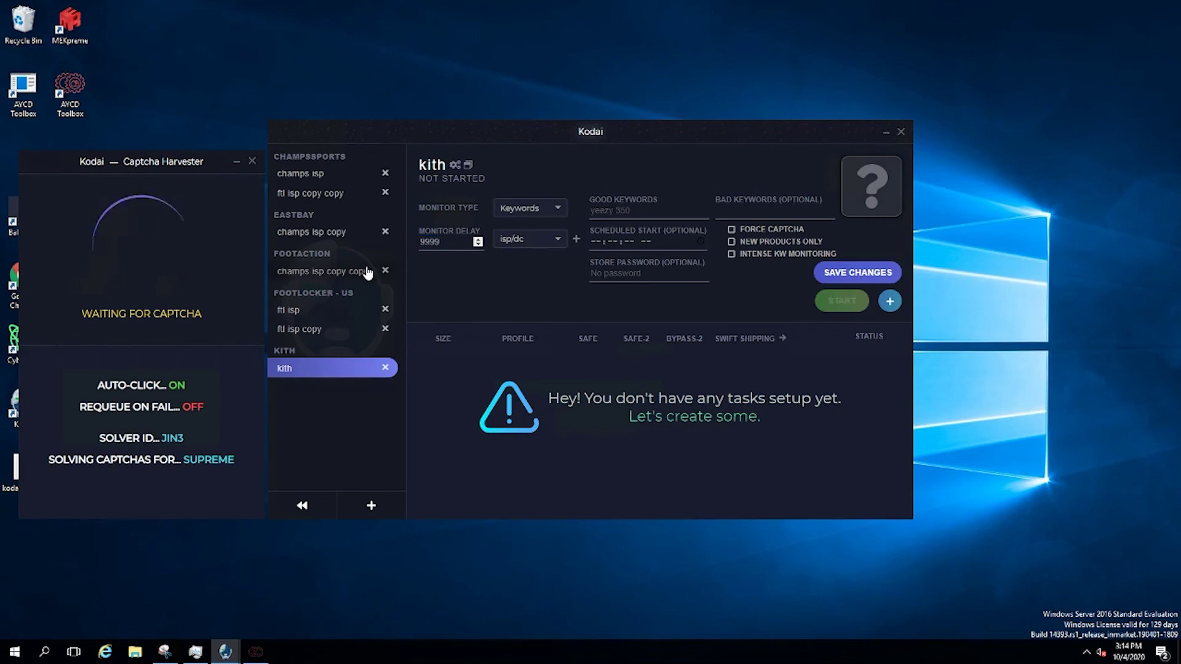
key(BackSpace)
key(BackSpace)
key(BackSpace)
key(BackSpace)
text(3333)
click(848, 273)
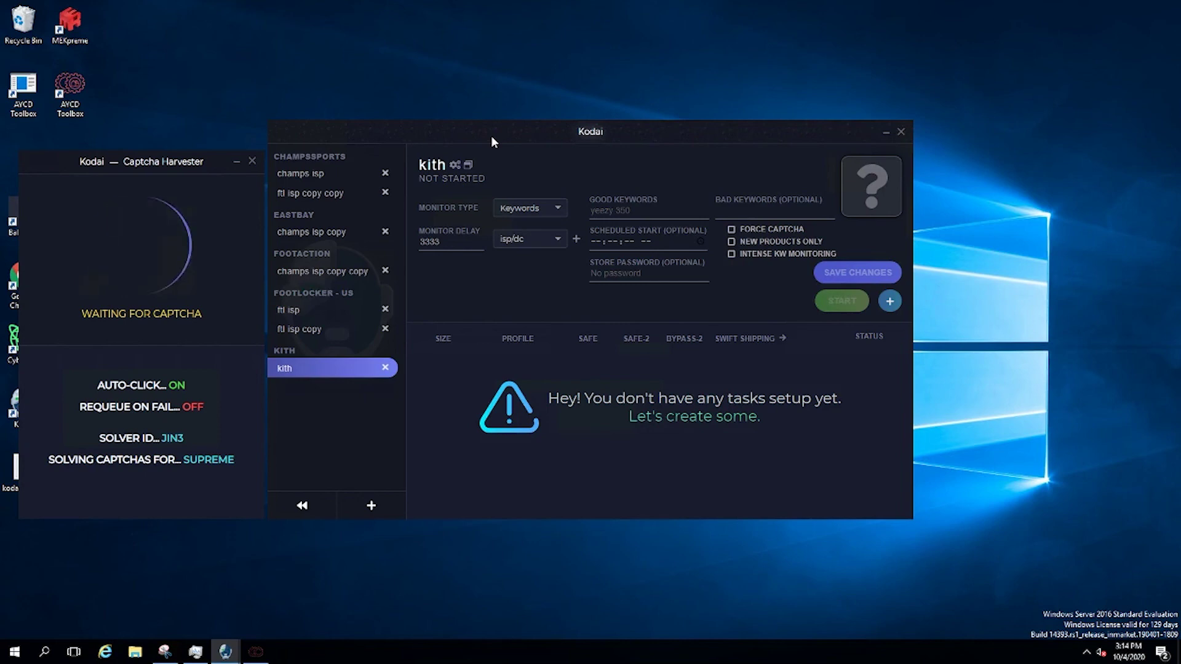
click(600, 210)
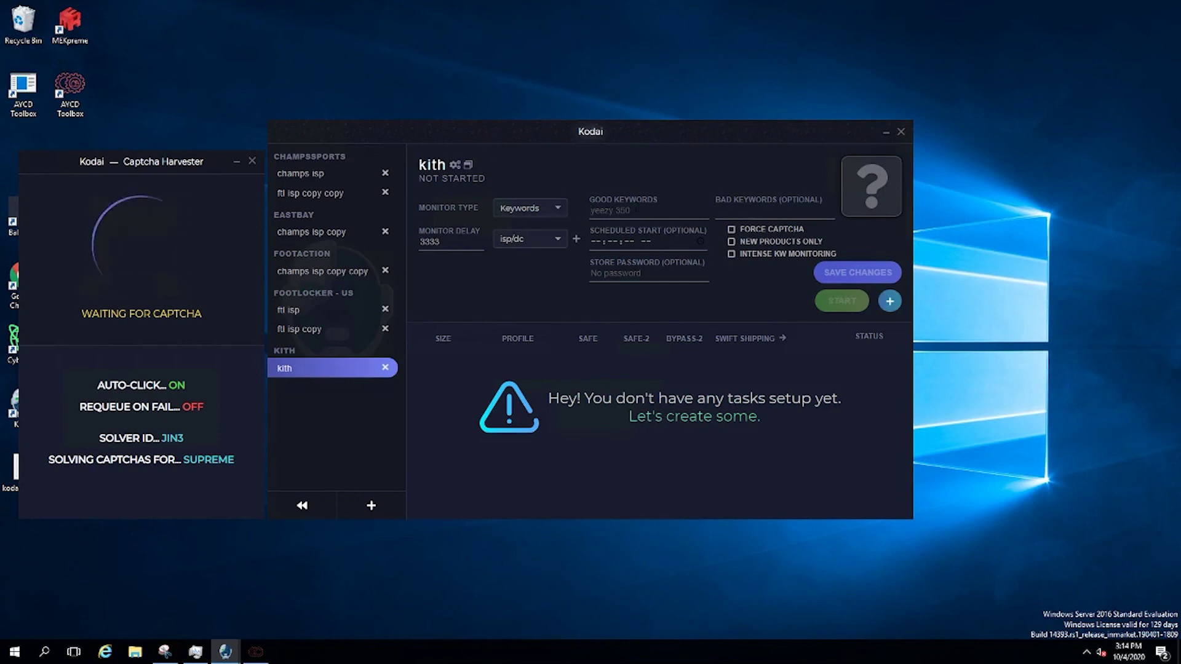
text(nike)
click(858, 273)
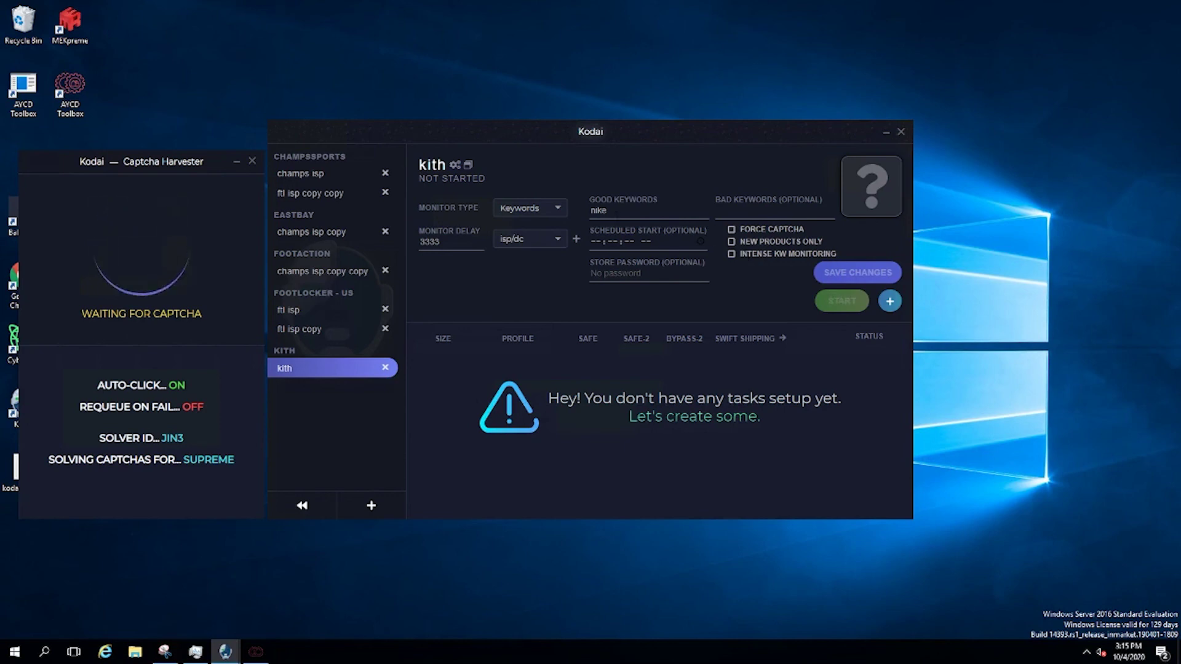
Create a kith task with Random size and the test profile, then save changes
click(890, 301)
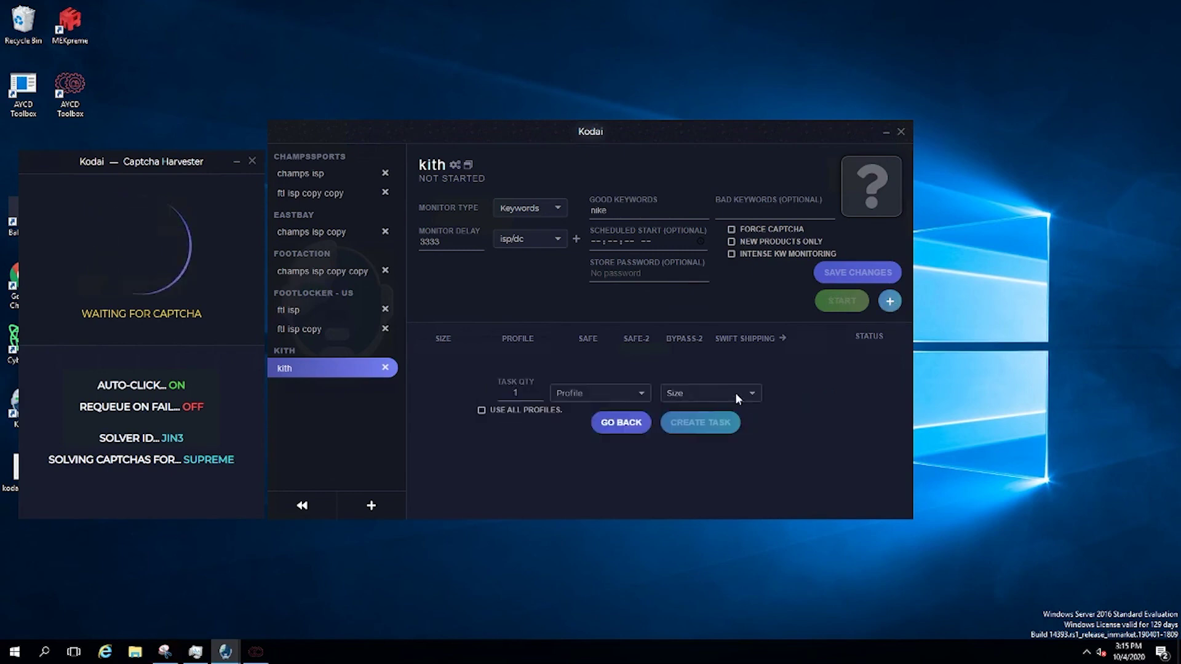
click(728, 391)
click(683, 267)
click(617, 394)
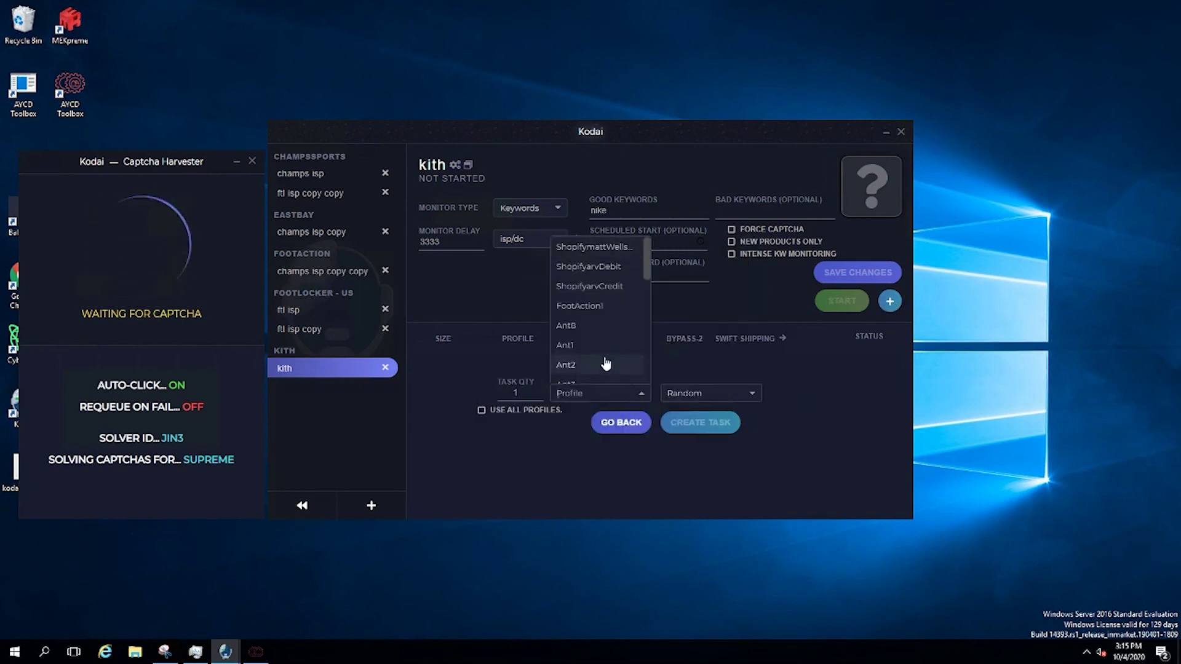
scroll(602, 345, down, 2)
click(606, 376)
click(701, 425)
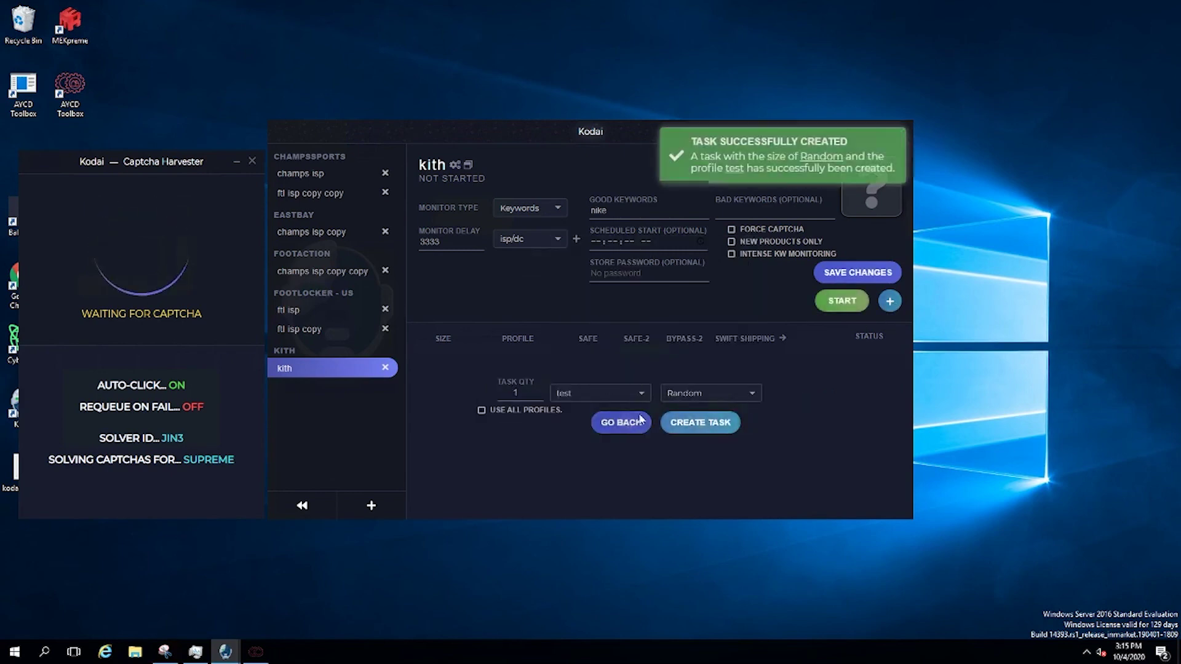
click(855, 272)
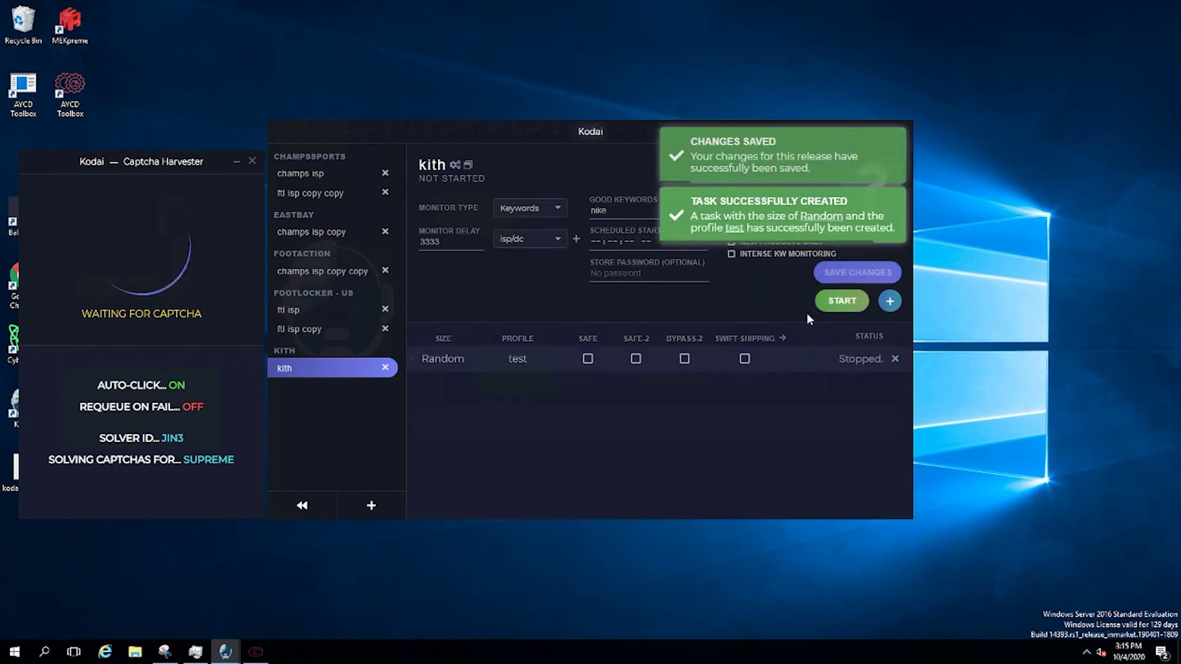
Browse the task option columns and cancel the Swift Shipping mass change
click(782, 337)
click(560, 337)
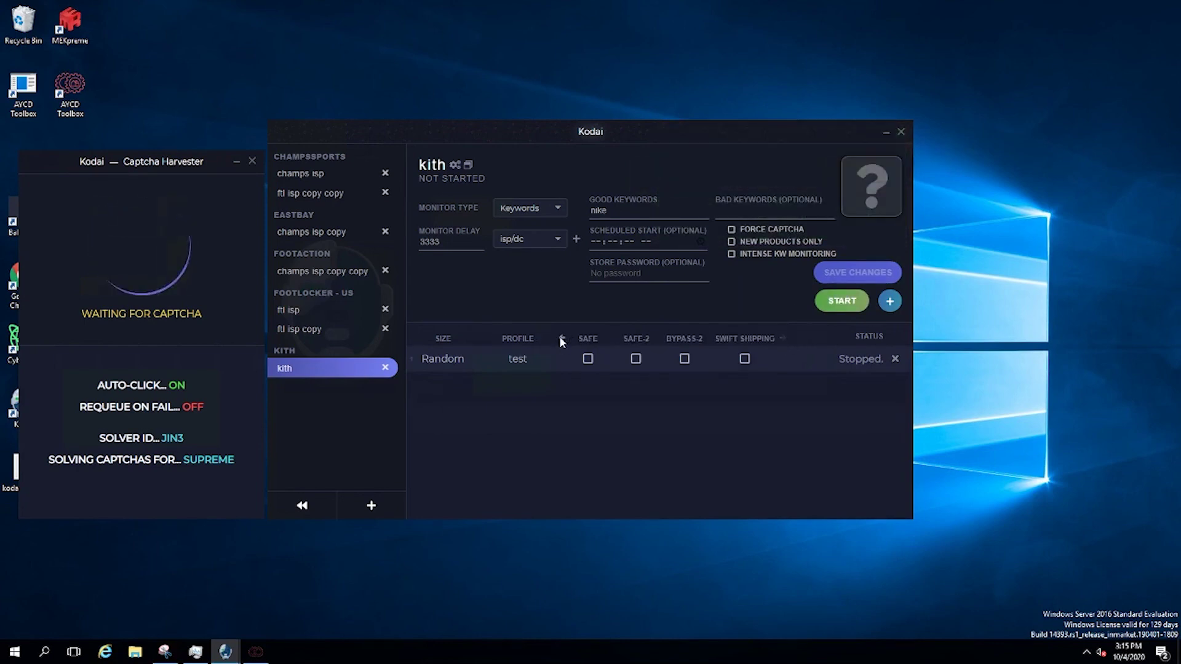
click(783, 338)
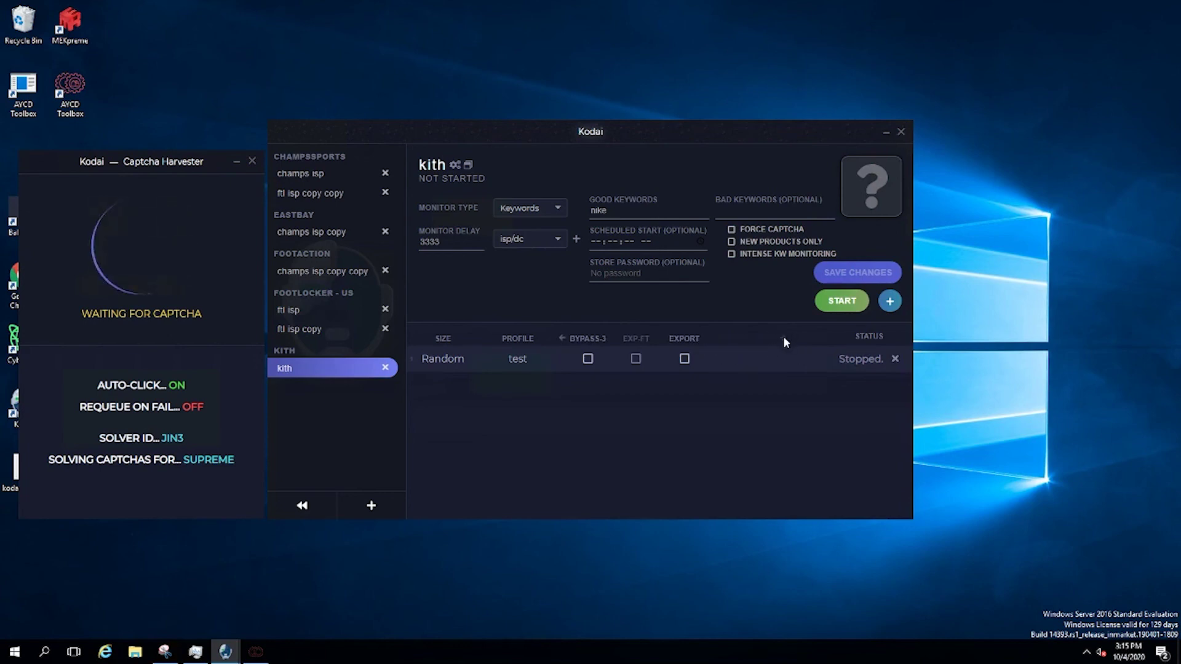
click(560, 338)
click(746, 339)
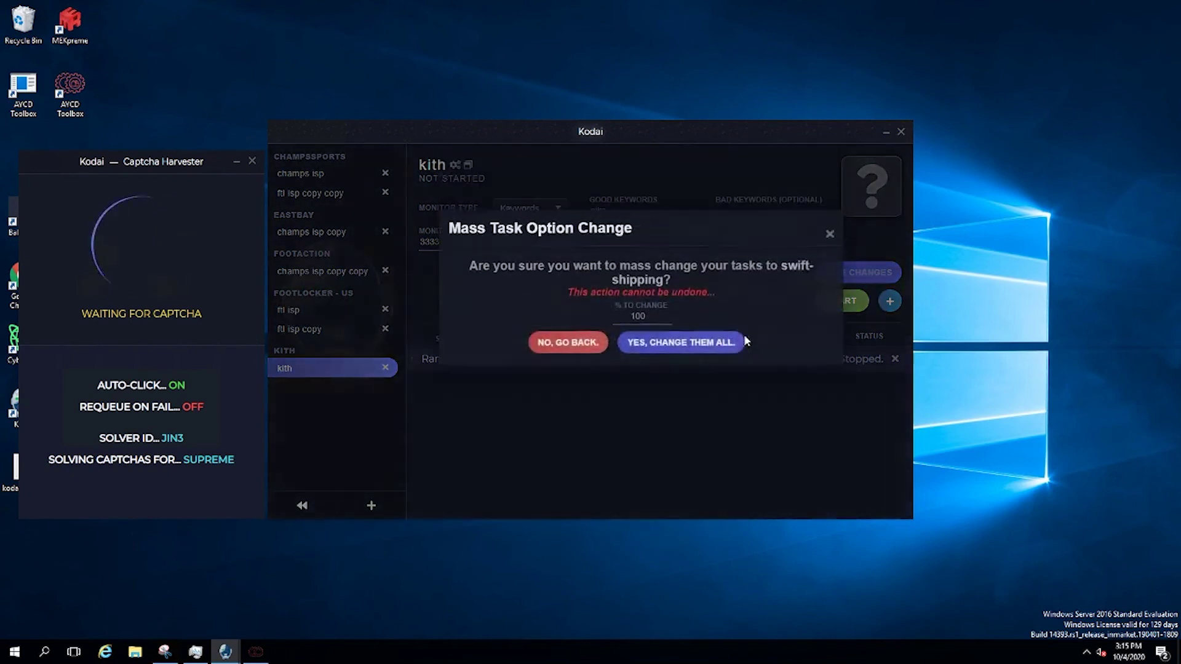
click(828, 275)
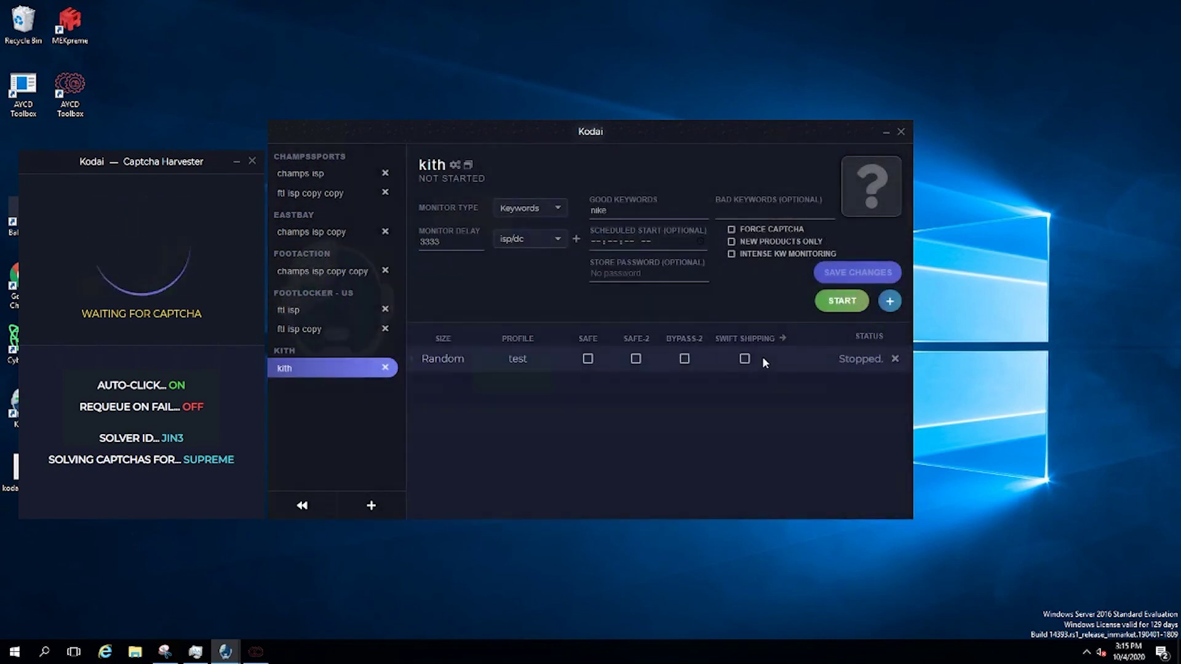
click(305, 507)
click(320, 484)
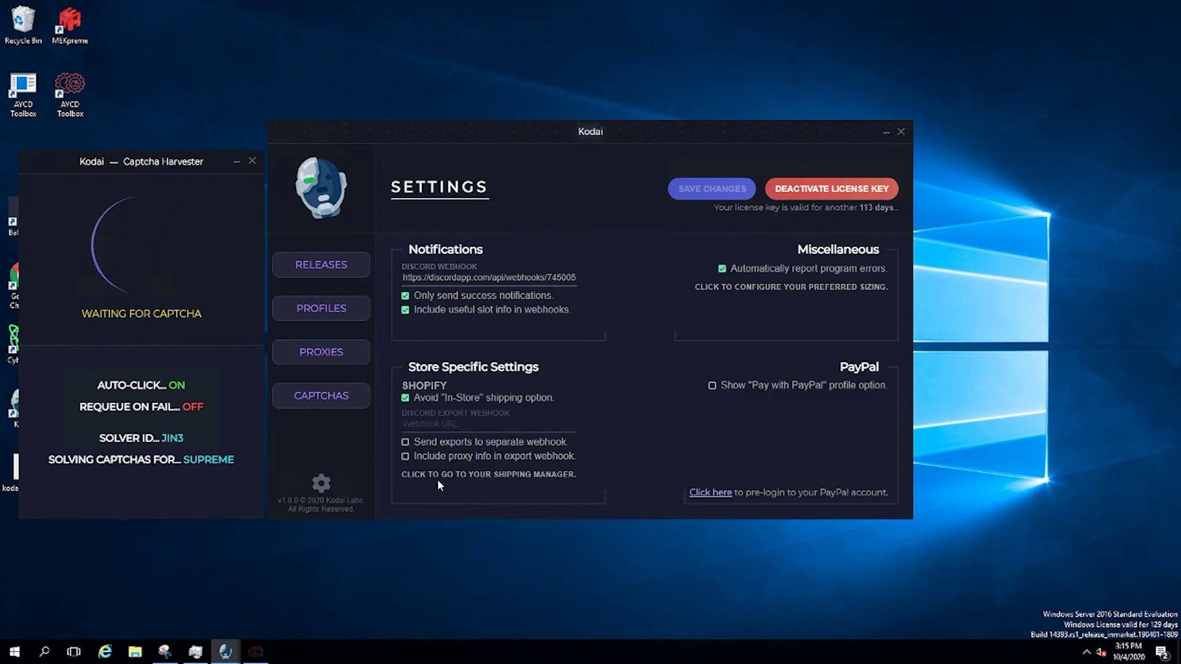
click(543, 477)
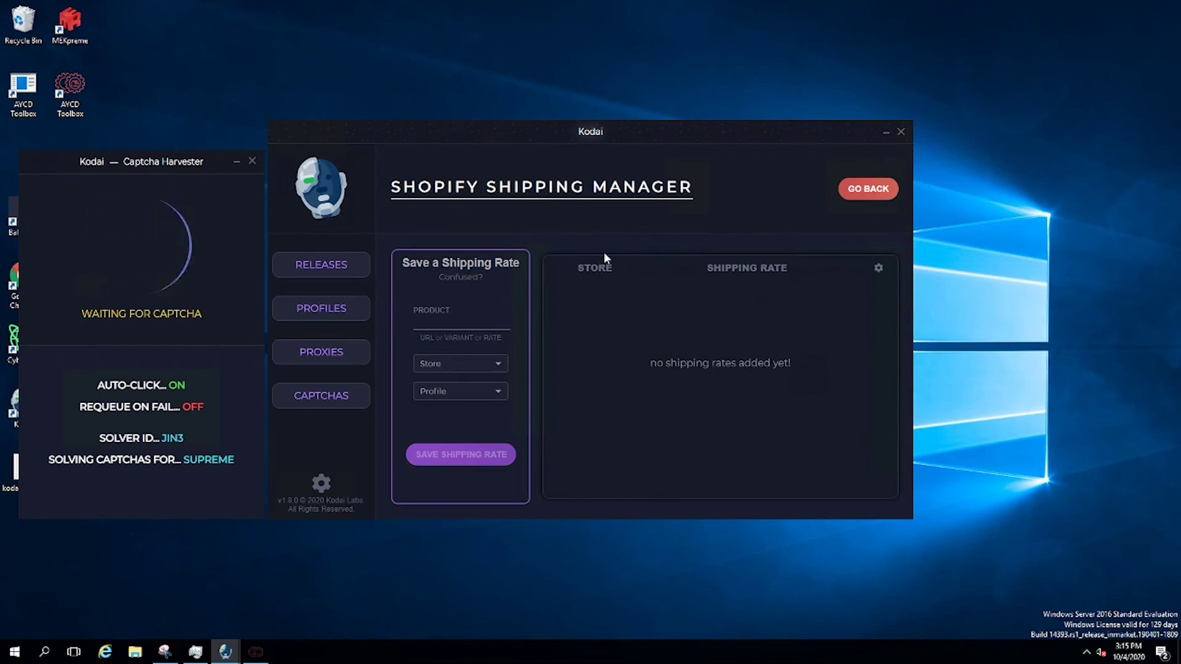
click(867, 189)
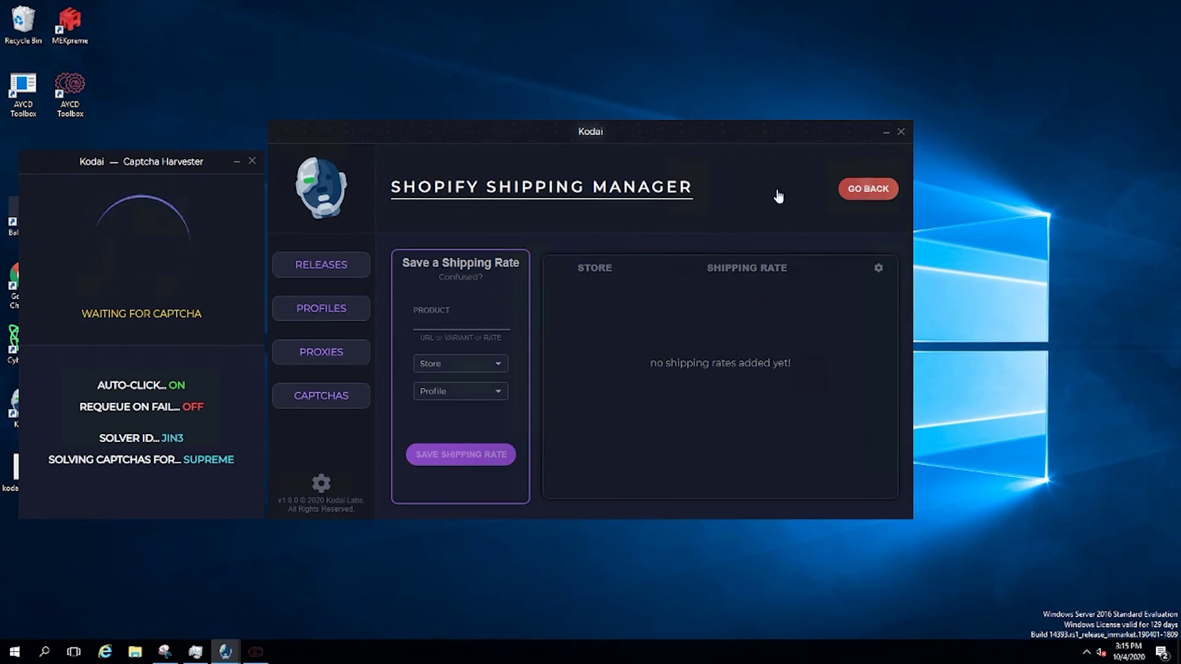
mouse_move(313, 258)
click(297, 368)
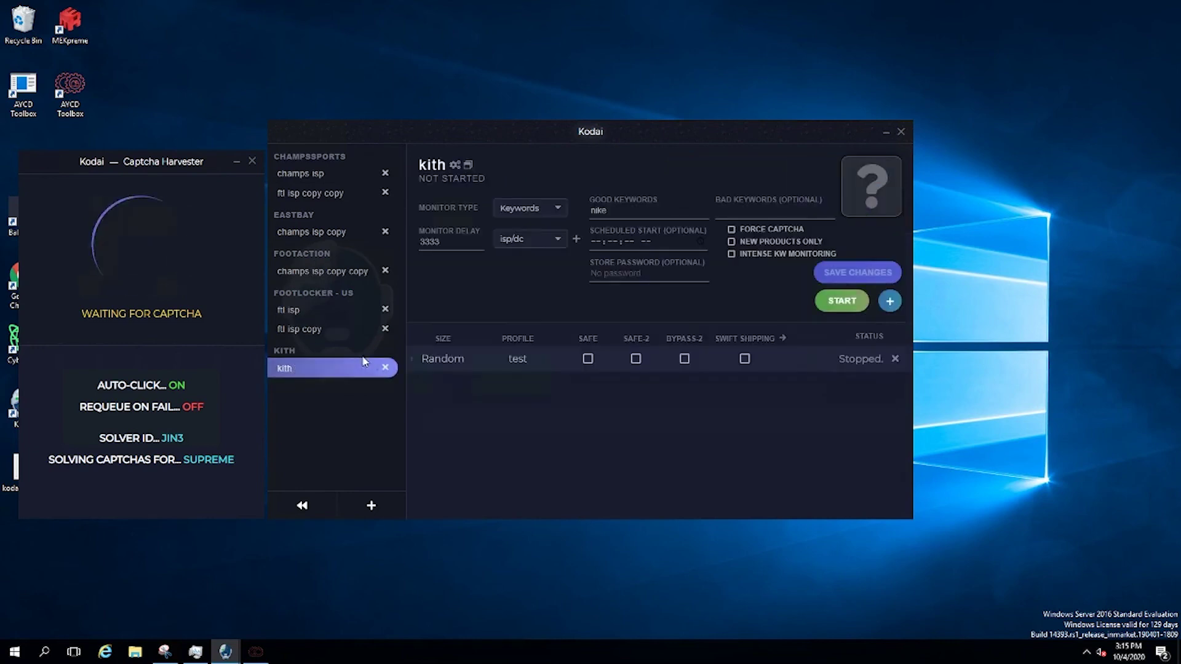
Enable SAFE on the kith task, run and stop it, then delete the kith release
click(589, 362)
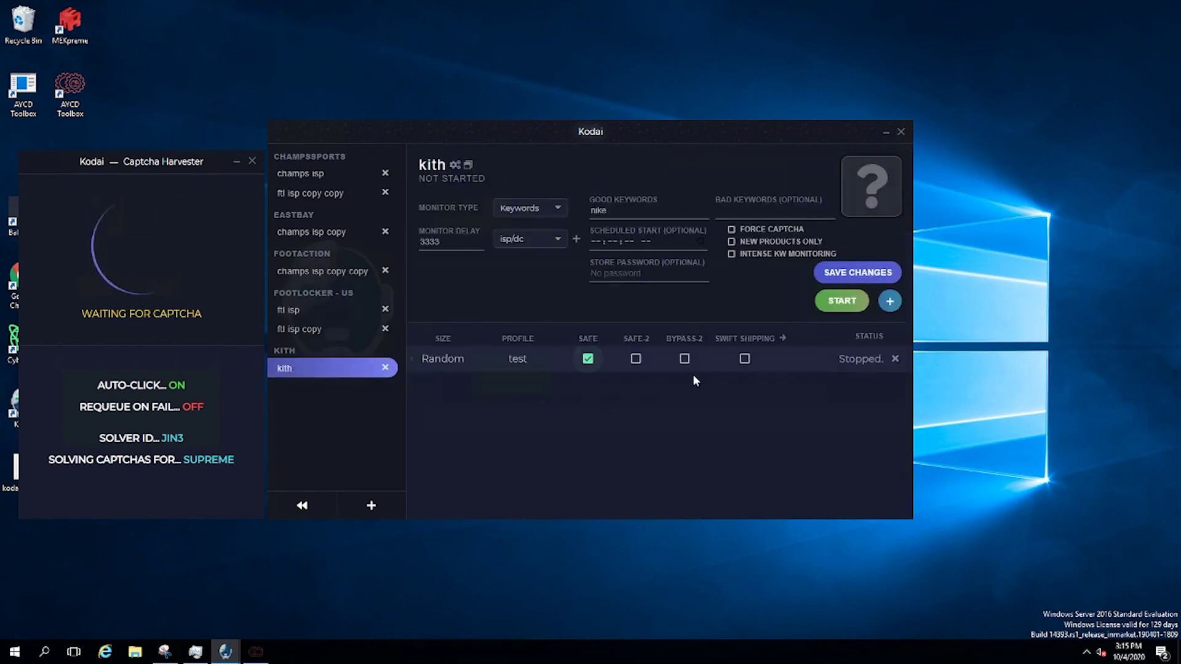
click(832, 272)
click(841, 300)
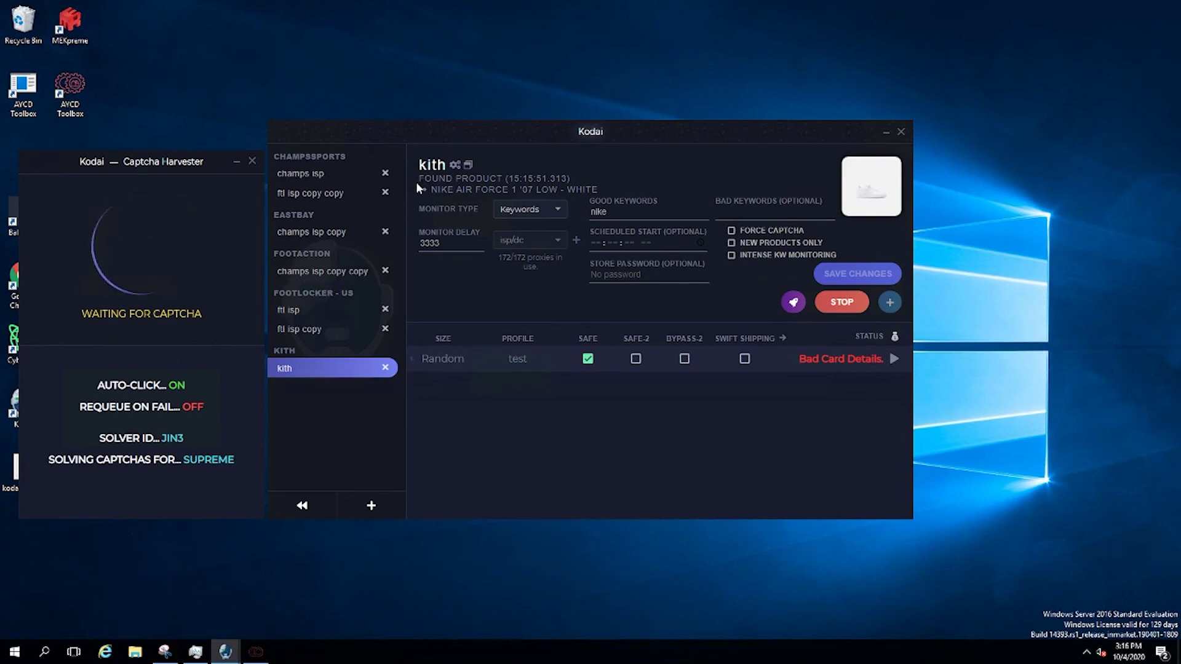
click(846, 306)
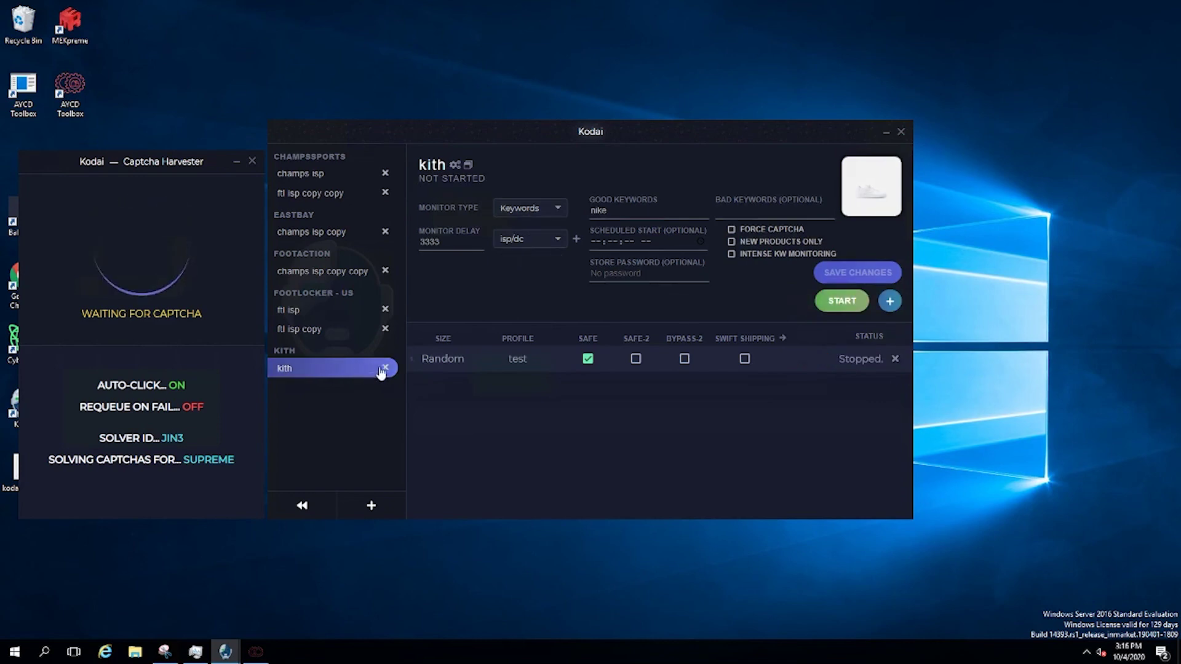
click(385, 367)
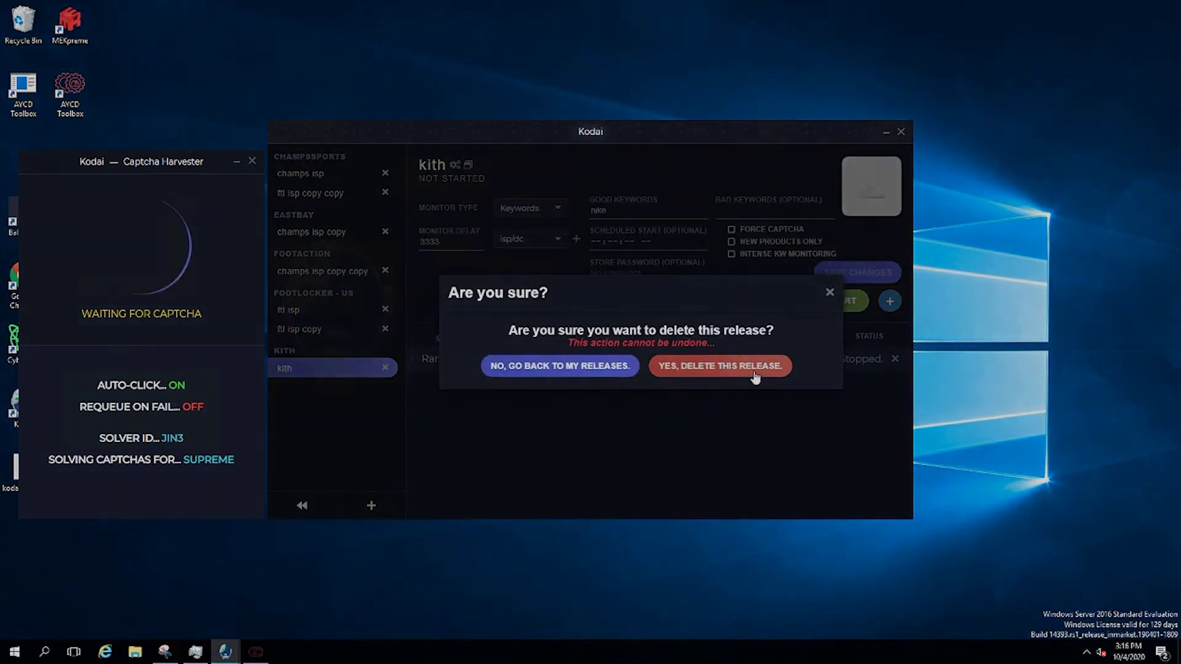
click(752, 369)
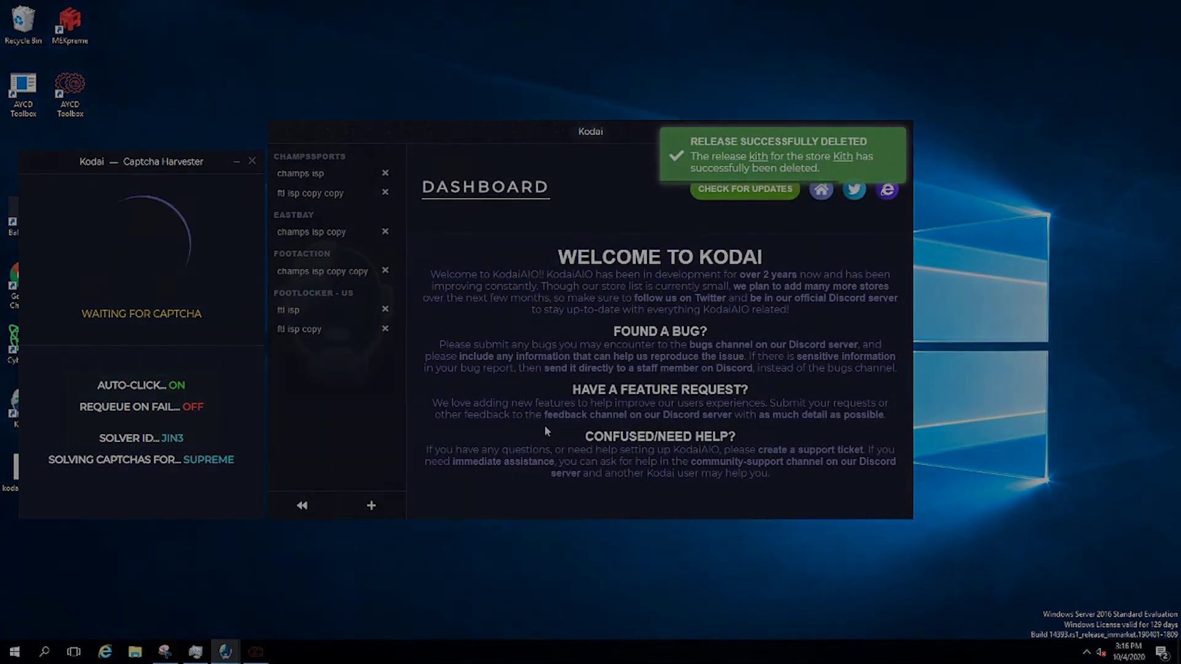